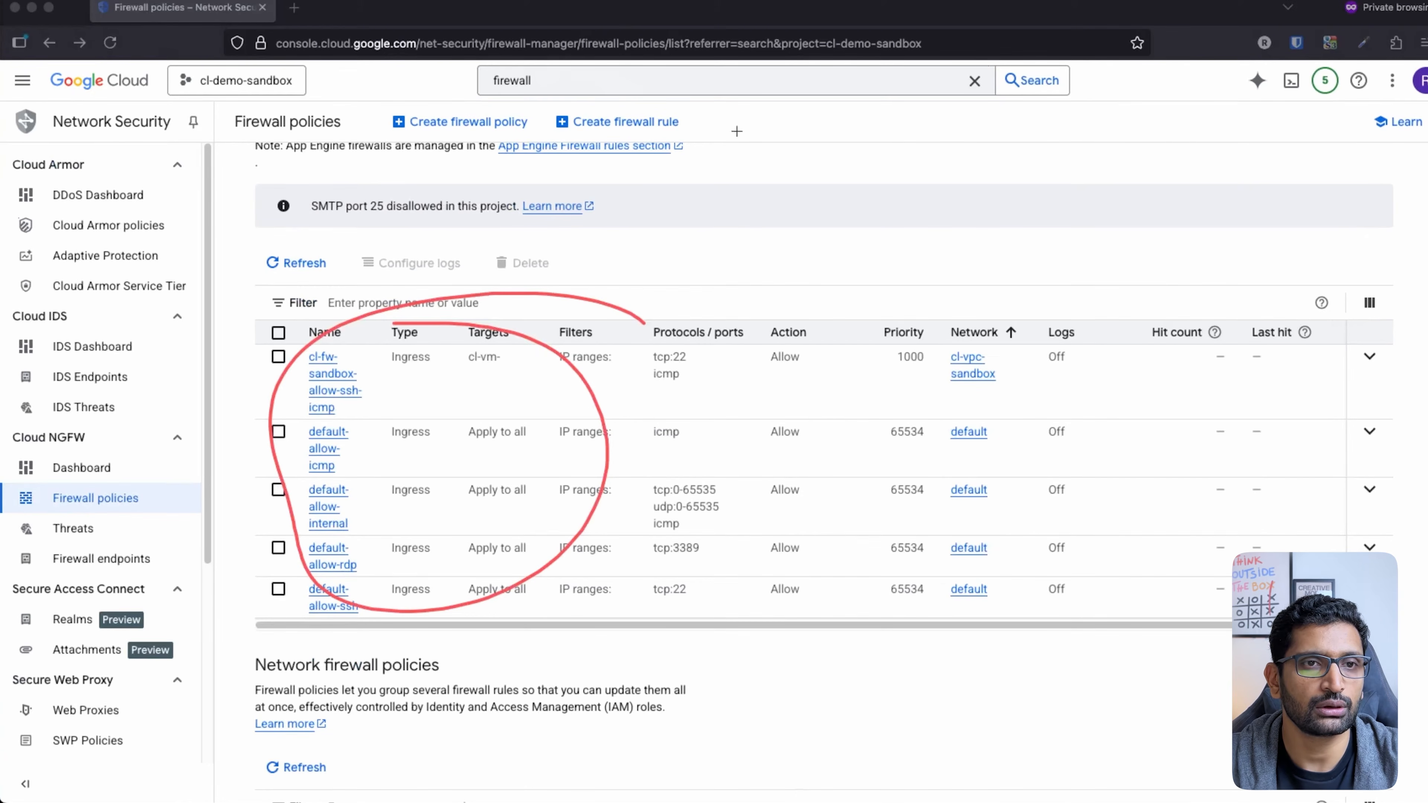
Step: Start a new firewall rule and paste in the name cl-fw-sandbox-private-sub-allow-ssh-icmp
{"action": "mouse_move", "coordinate": [730, 119]}
{"action": "left_mouse_down"}
{"action": "mouse_move", "coordinate": [503, 115]}
{"action": "mouse_move", "coordinate": [750, 126]}
{"action": "mouse_move", "coordinate": [693, 102]}
{"action": "left_mouse_up"}
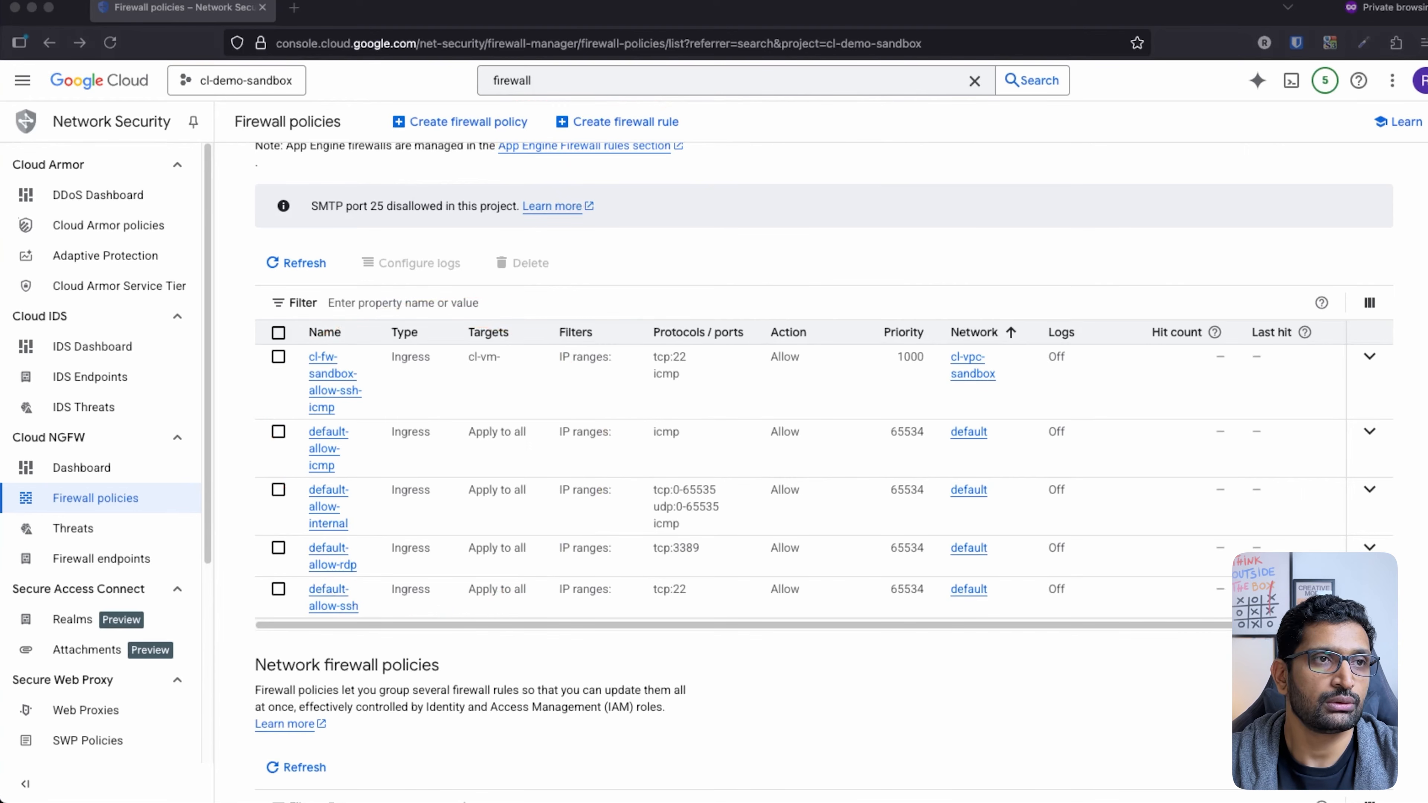
{"action": "left_click", "coordinate": [642, 120]}
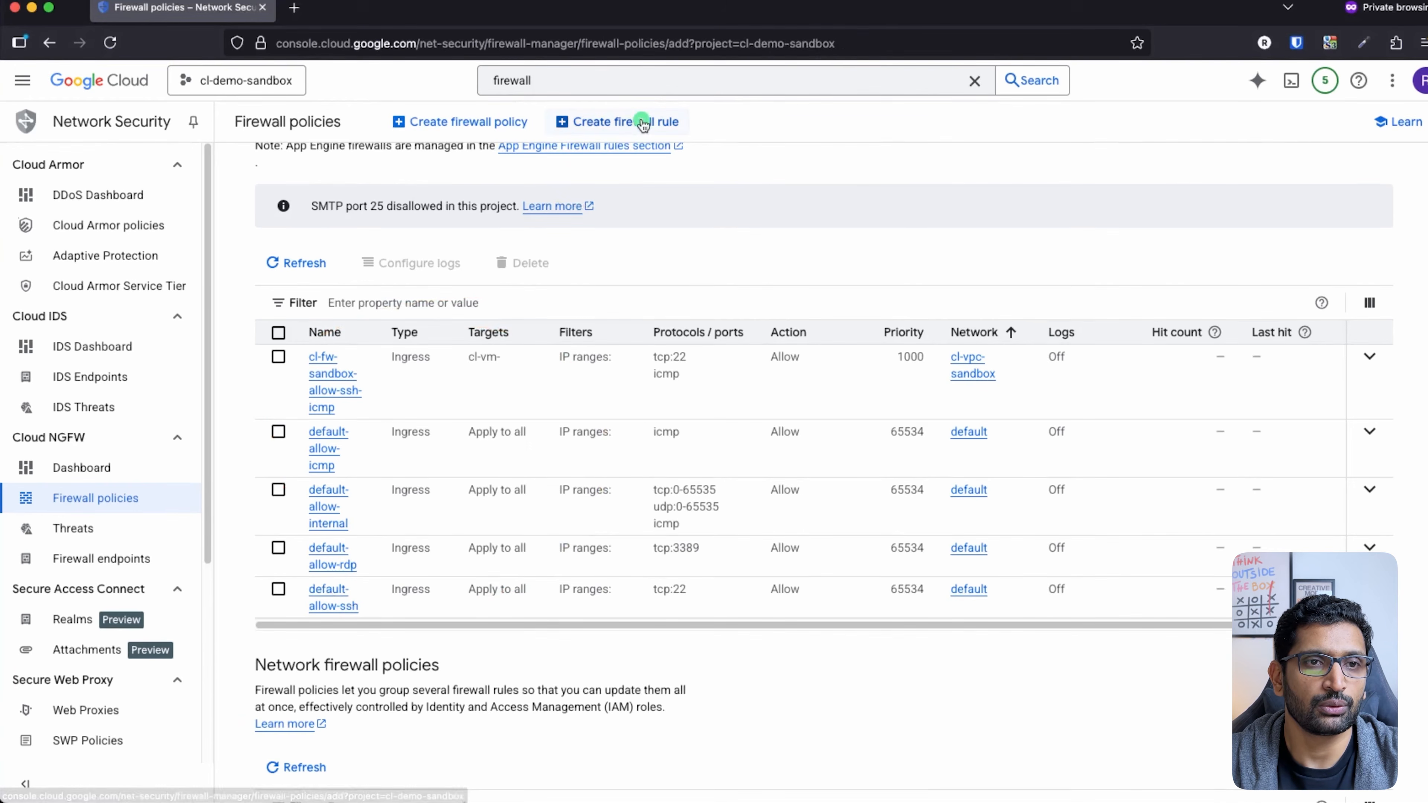
{"action": "key", "text": "super+Tab"}
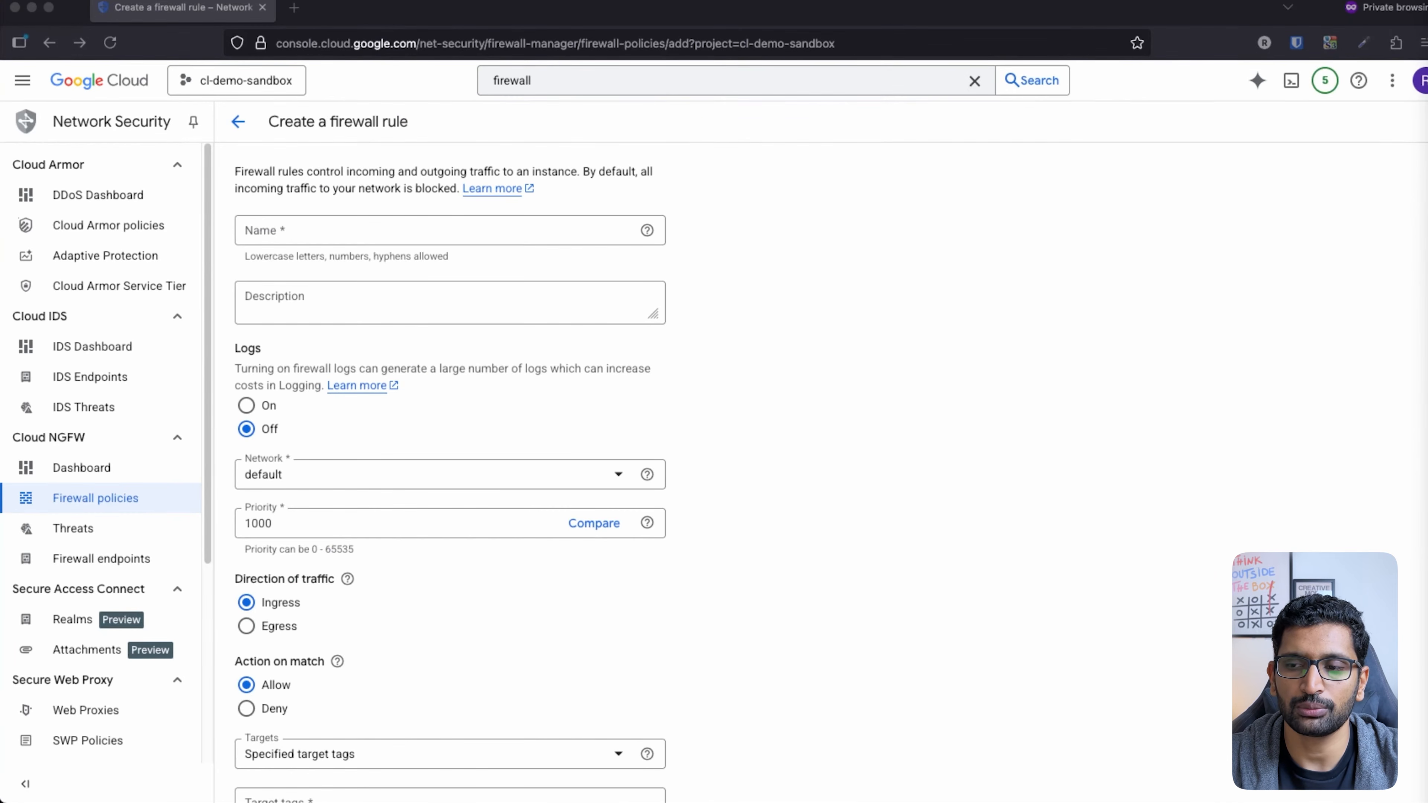
{"action": "left_click", "coordinate": [354, 232]}
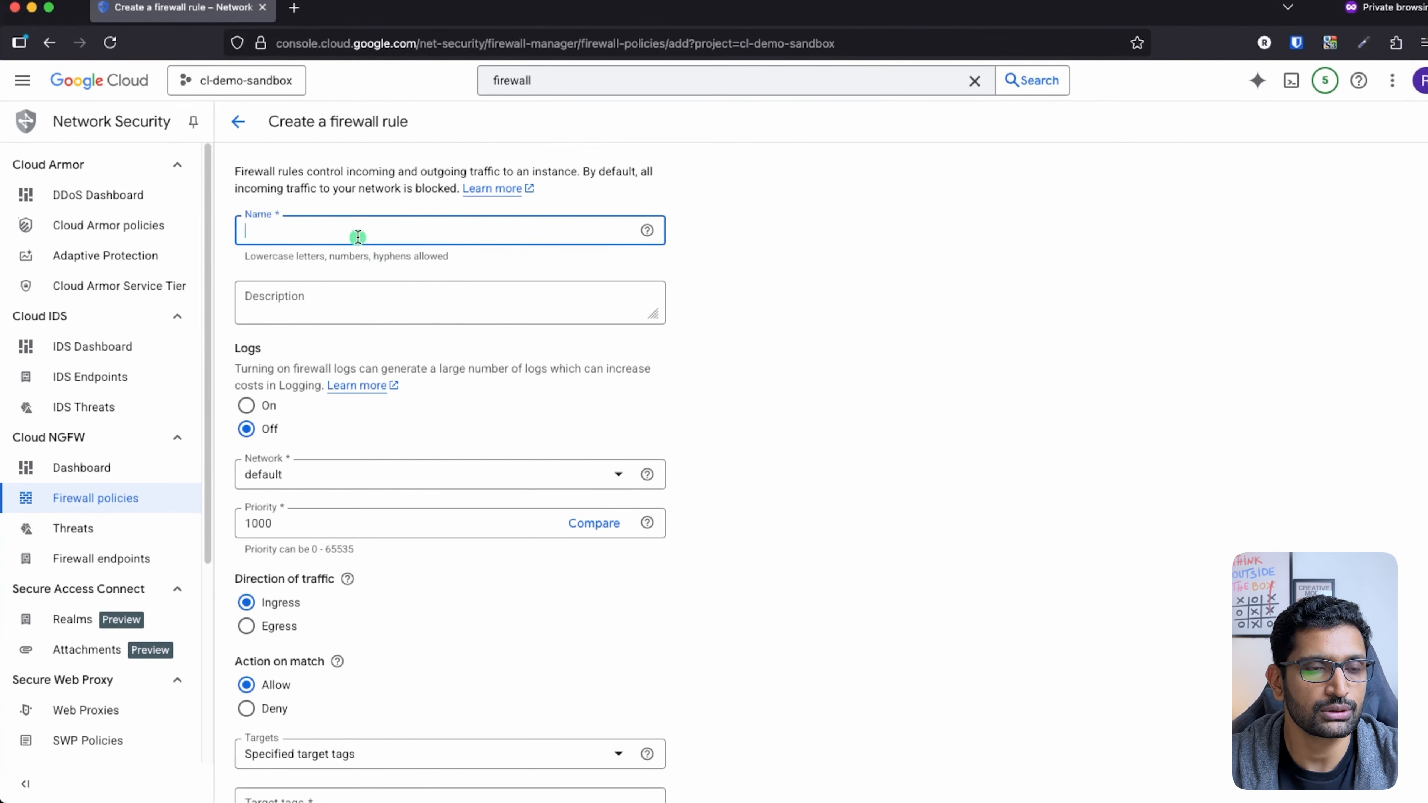
{"action": "type", "text": "cl-fw-sandbox-private-sub-allow-ssh-icmp"}
{"action": "left_click", "coordinate": [748, 284]}
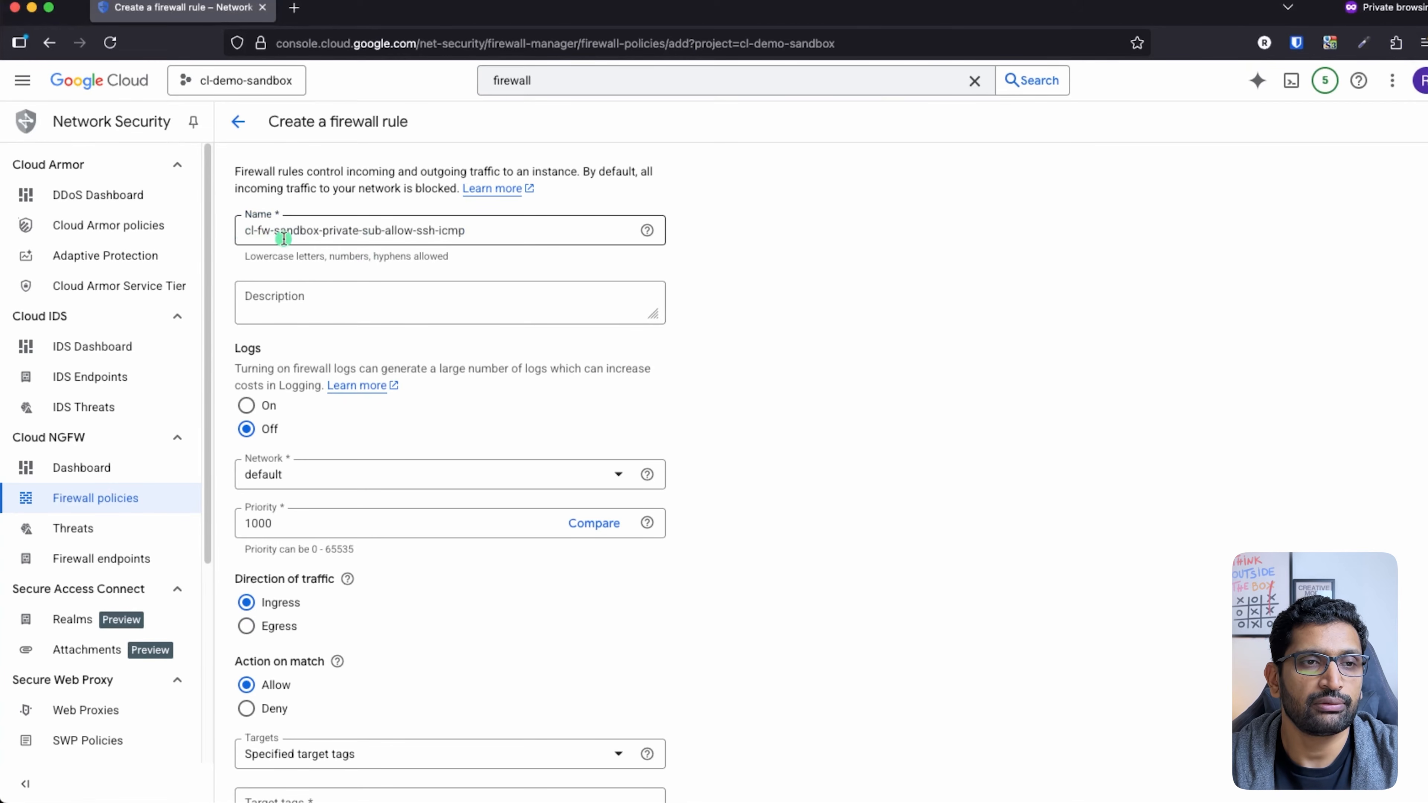
Step: Highlight the 'private' part of the rule name, then scroll down to mark the Network setting
{"action": "double_click", "coordinate": [341, 230]}
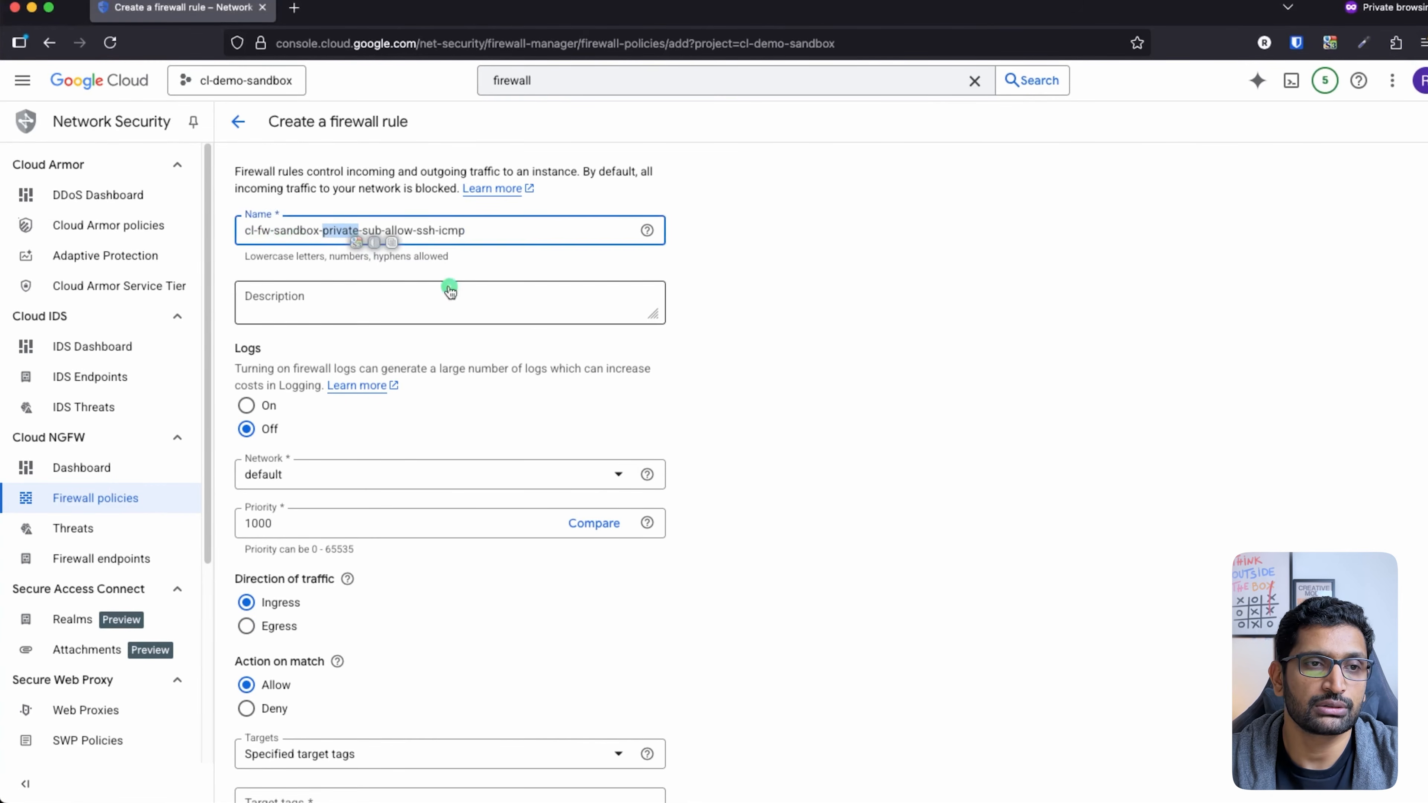
{"action": "triple_click", "coordinate": [376, 229]}
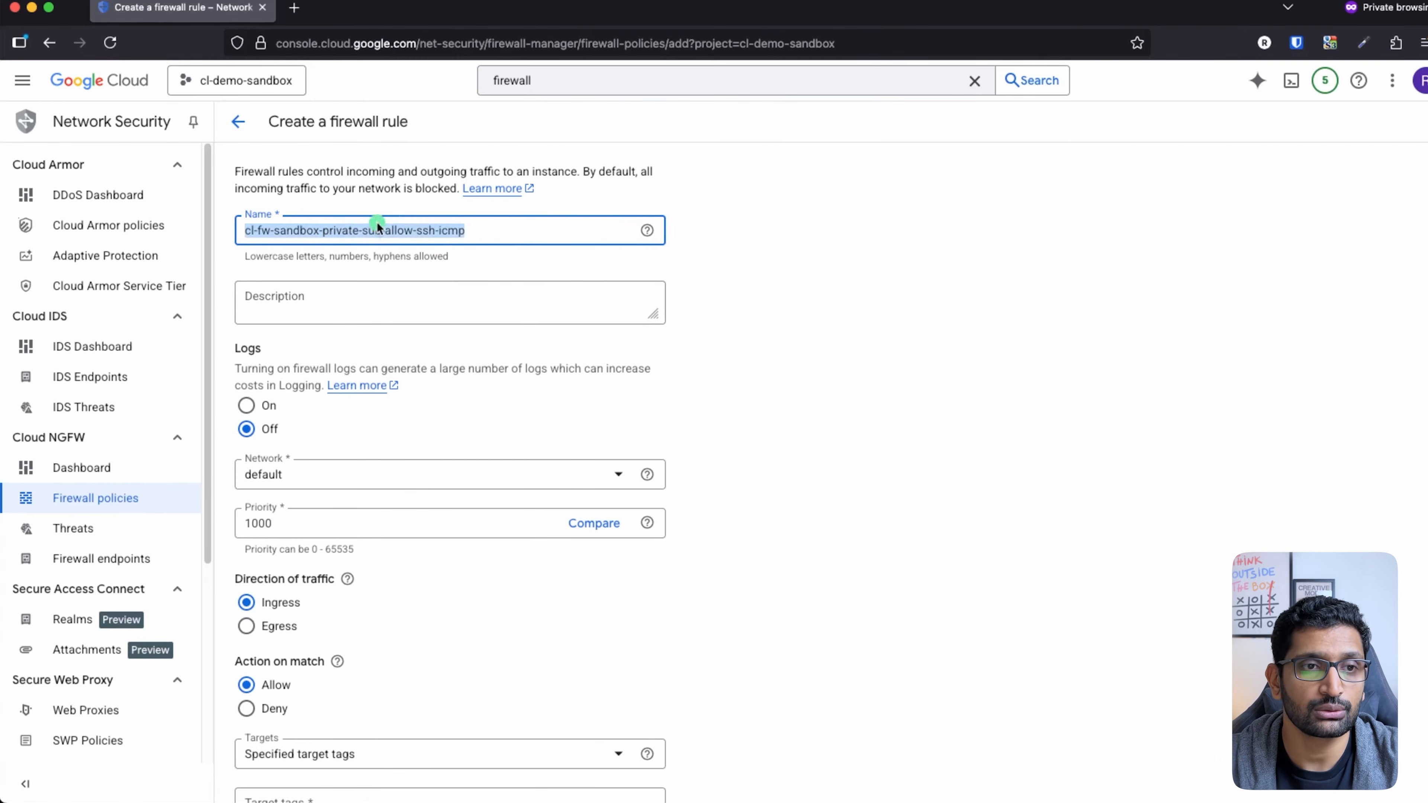
{"action": "left_click", "coordinate": [985, 313]}
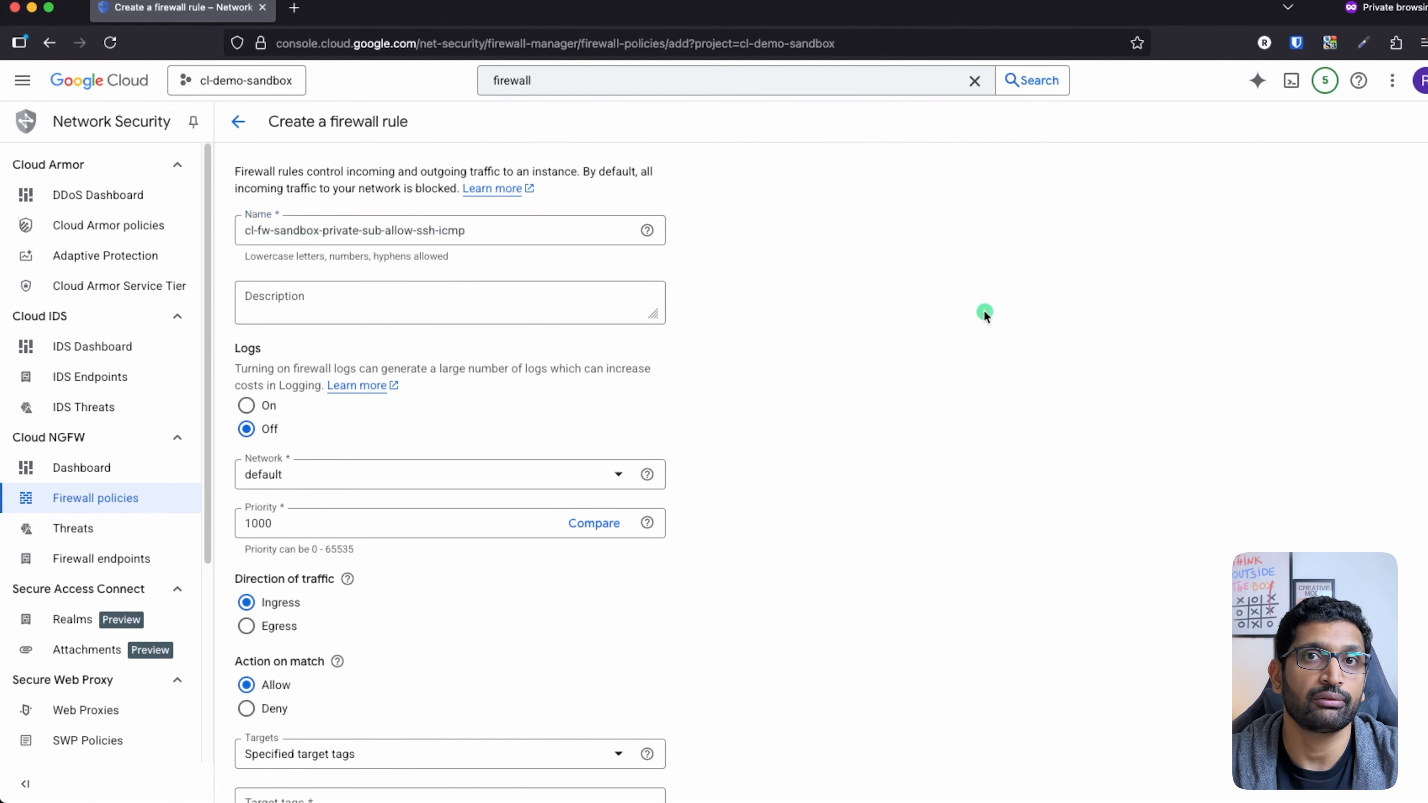
{"action": "left_click", "coordinate": [478, 232]}
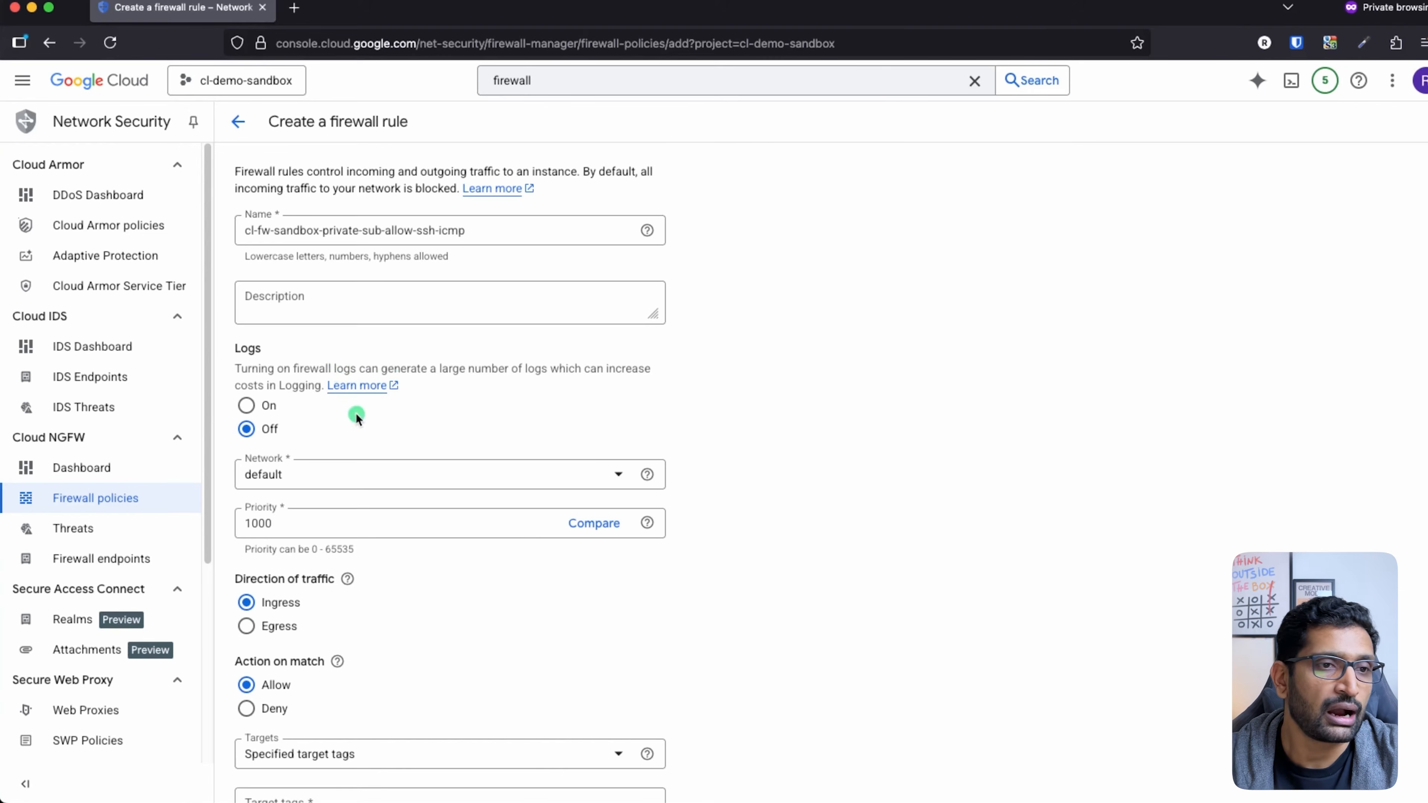
{"action": "scroll", "coordinate": [371, 413], "scroll_direction": "down", "scroll_amount": 3}
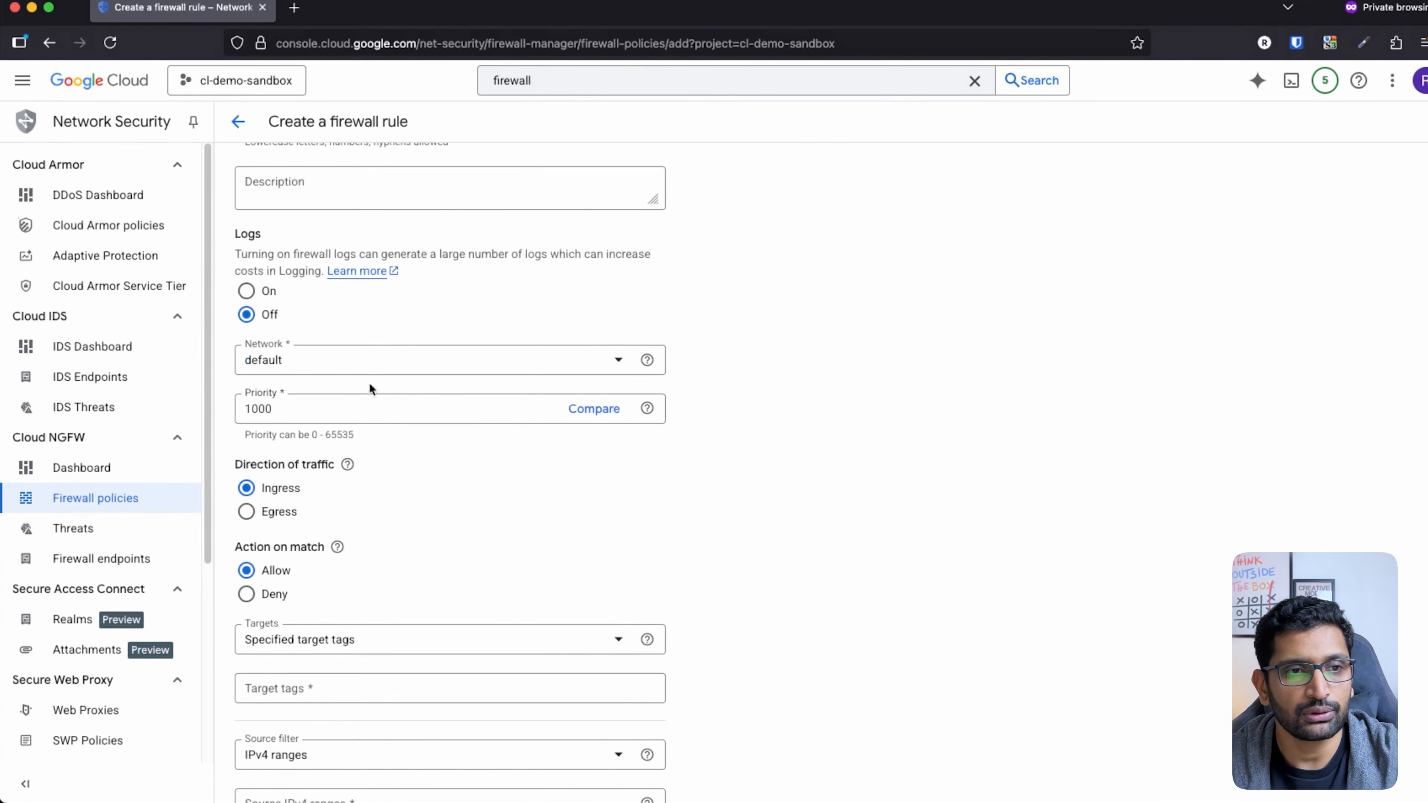
{"action": "mouse_move", "coordinate": [319, 315]}
{"action": "left_mouse_down"}
{"action": "mouse_move", "coordinate": [306, 387]}
{"action": "mouse_move", "coordinate": [292, 323]}
{"action": "left_mouse_up"}
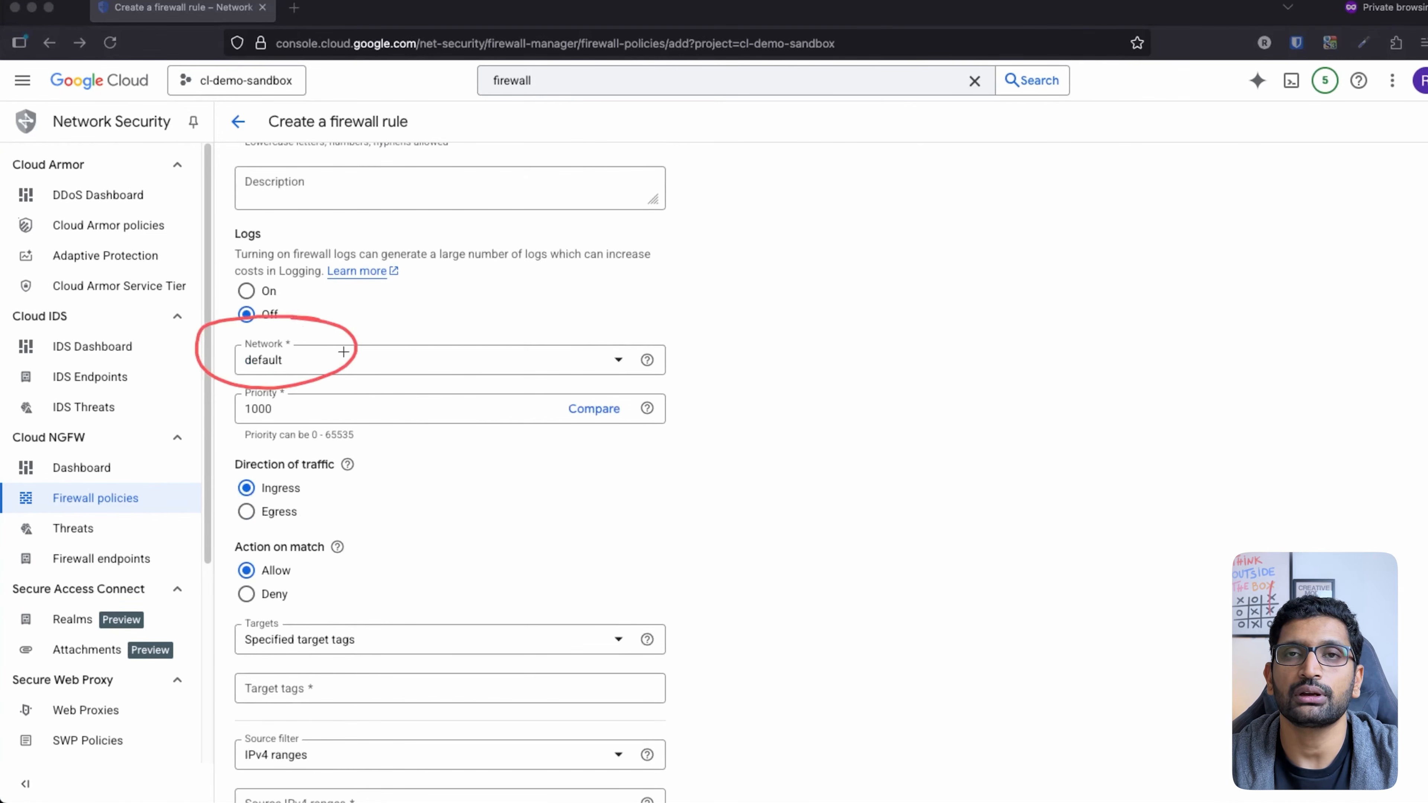
{"action": "key", "text": "super+Tab"}
{"action": "key", "text": "super+Tab"}
{"action": "key", "text": "super+Tab"}
{"action": "key", "text": "super+Tab"}
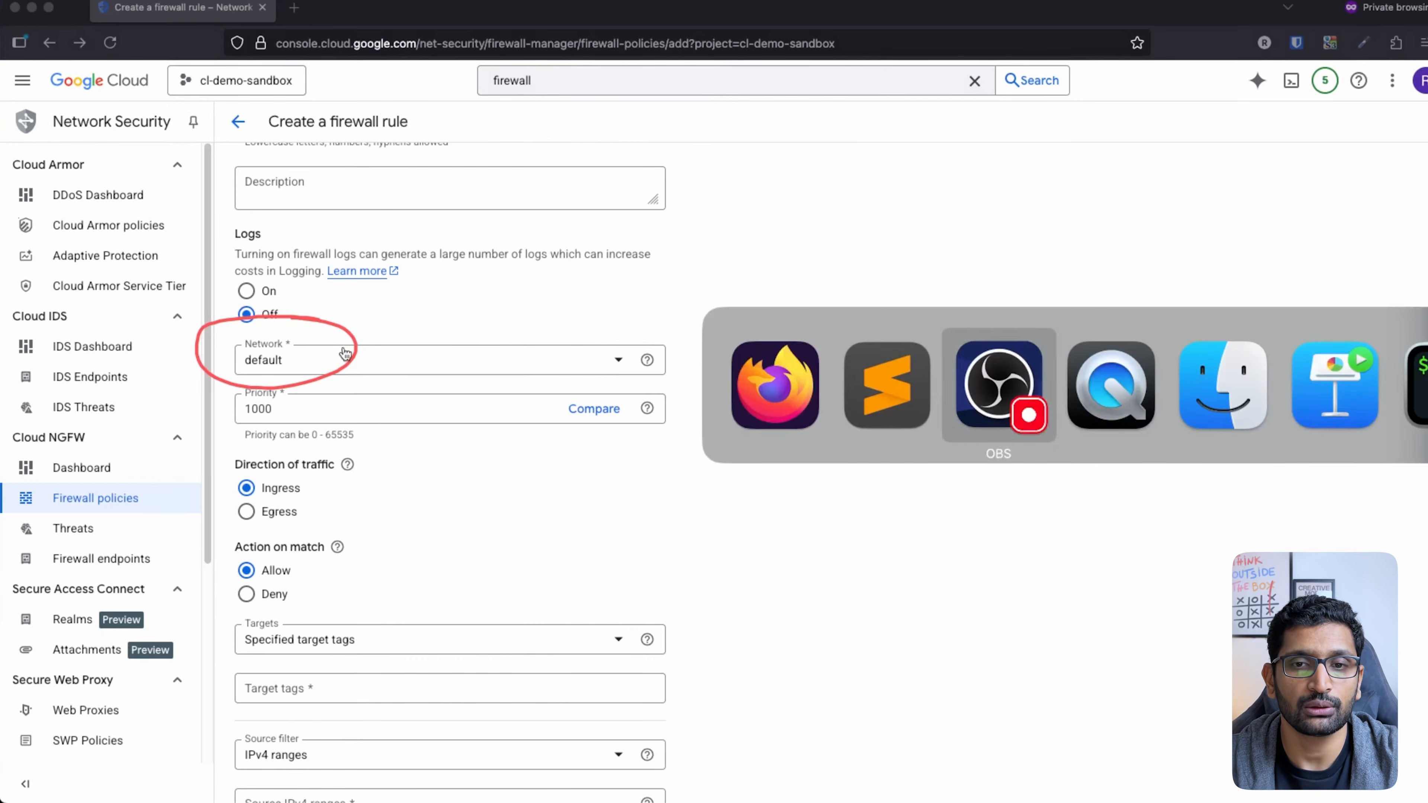
{"action": "key", "text": "super+Tab"}
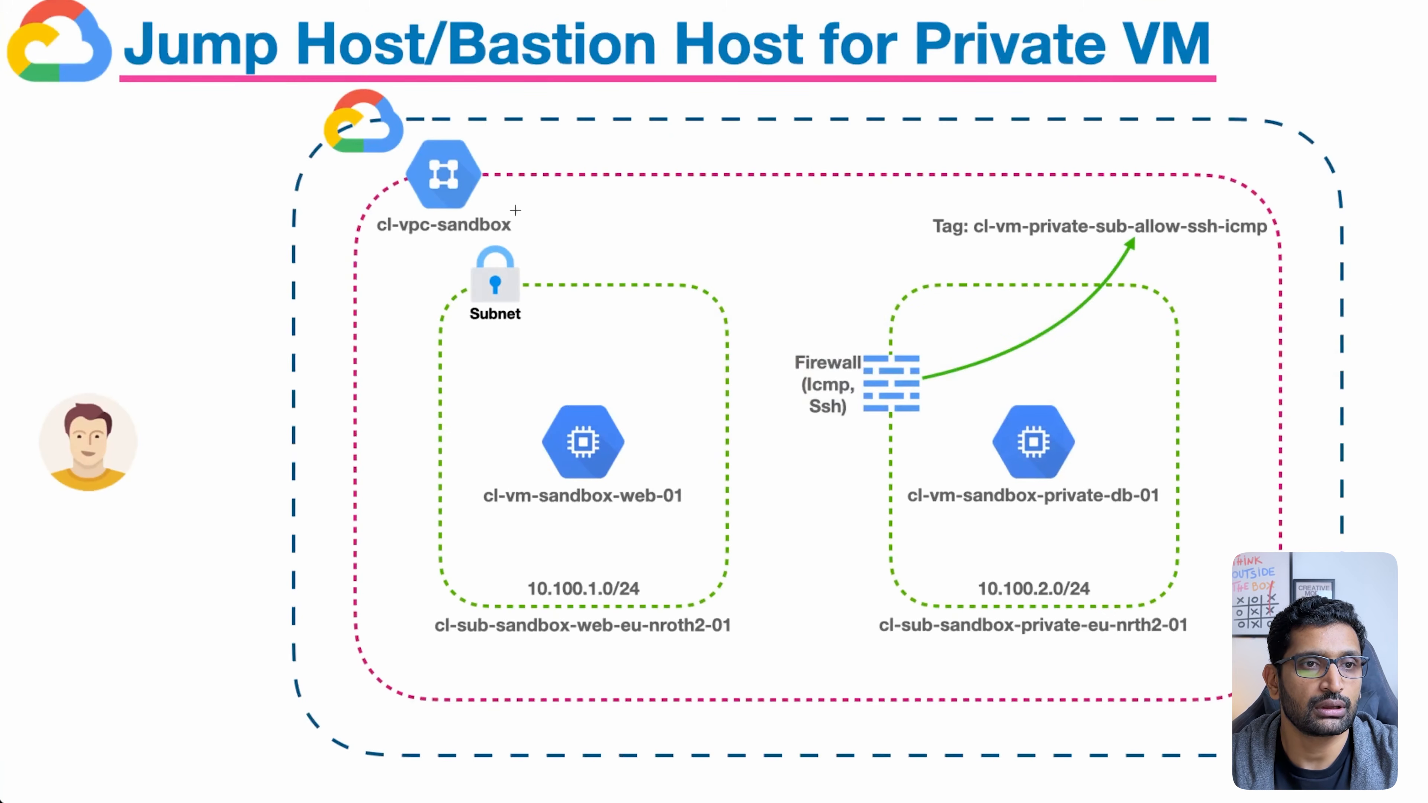
{"action": "mouse_move", "coordinate": [510, 168]}
{"action": "left_mouse_down"}
{"action": "mouse_move", "coordinate": [397, 262]}
{"action": "mouse_move", "coordinate": [432, 169]}
{"action": "left_mouse_up"}
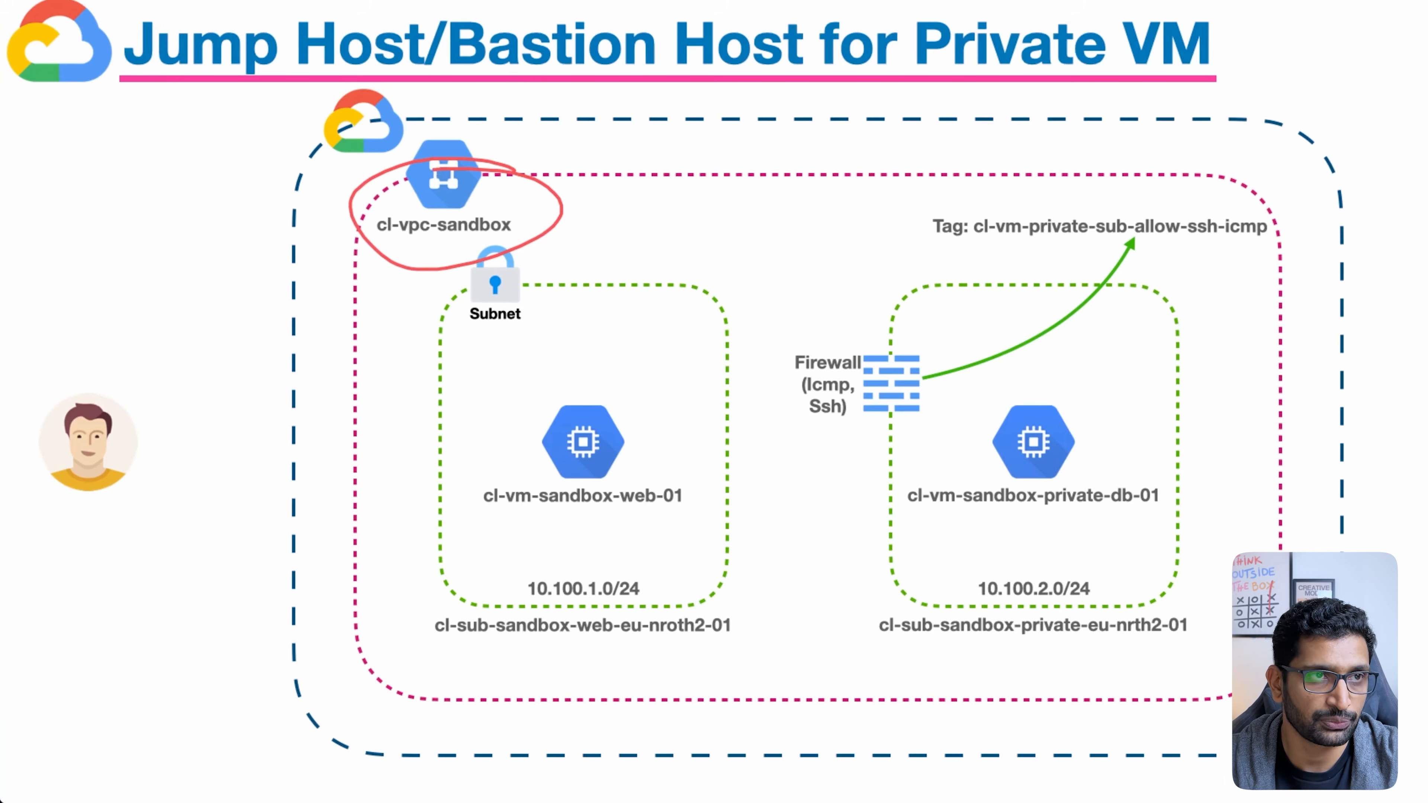
{"action": "key", "text": "Escape"}
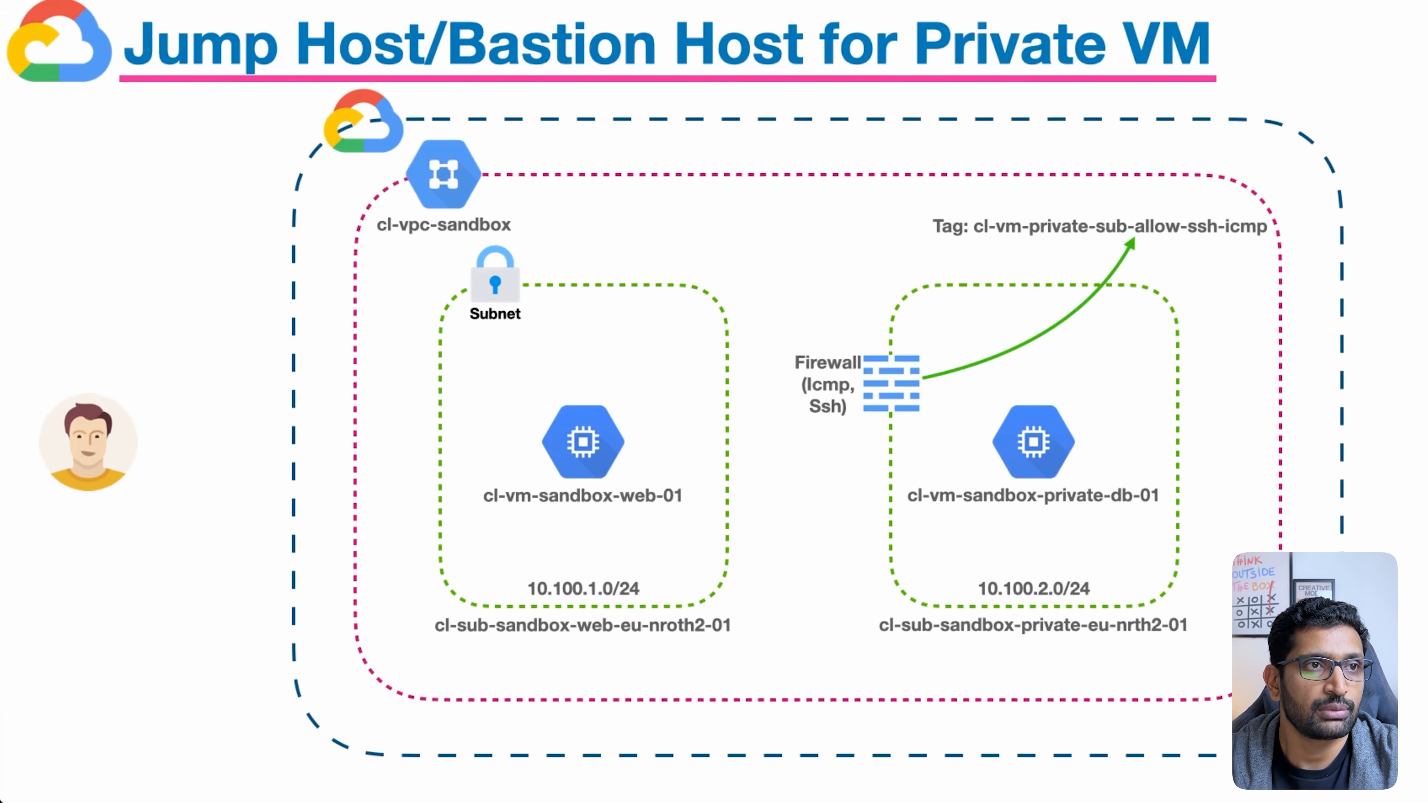
{"action": "key", "text": "super+Tab"}
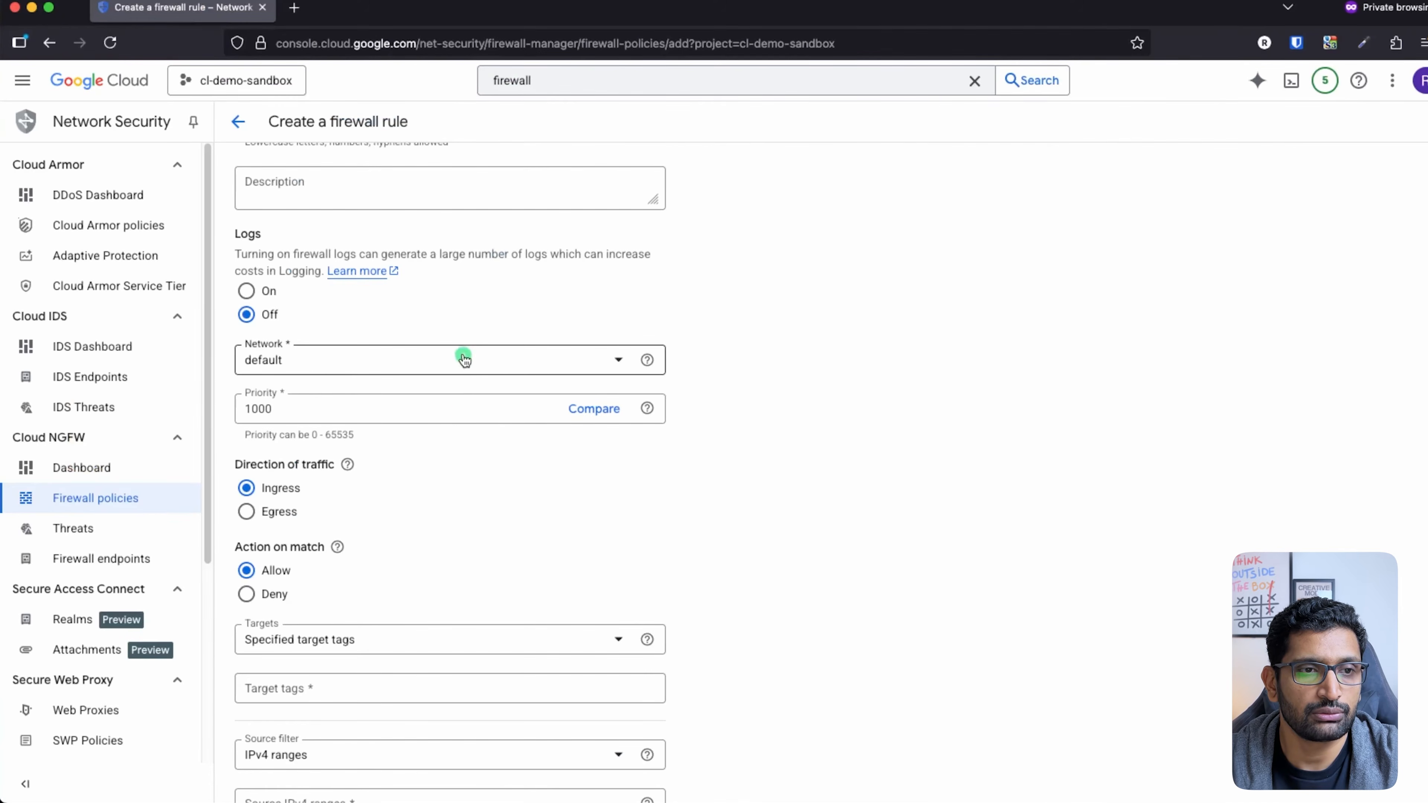
Step: Put the new rule on the cl-vpc-sandbox network
{"action": "left_click", "coordinate": [464, 358]}
{"action": "left_click", "coordinate": [334, 407]}
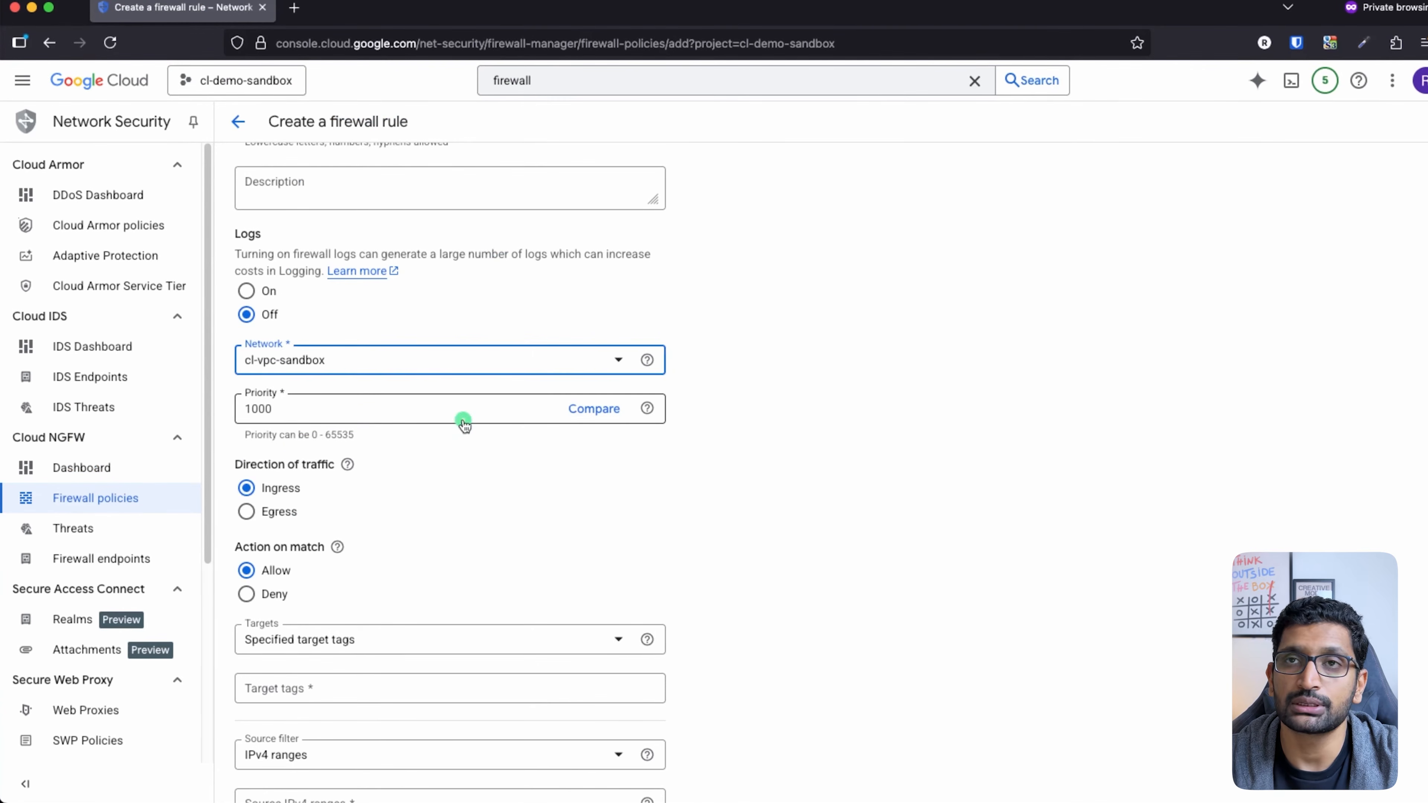
{"action": "scroll", "coordinate": [579, 507], "scroll_direction": "down", "scroll_amount": 10}
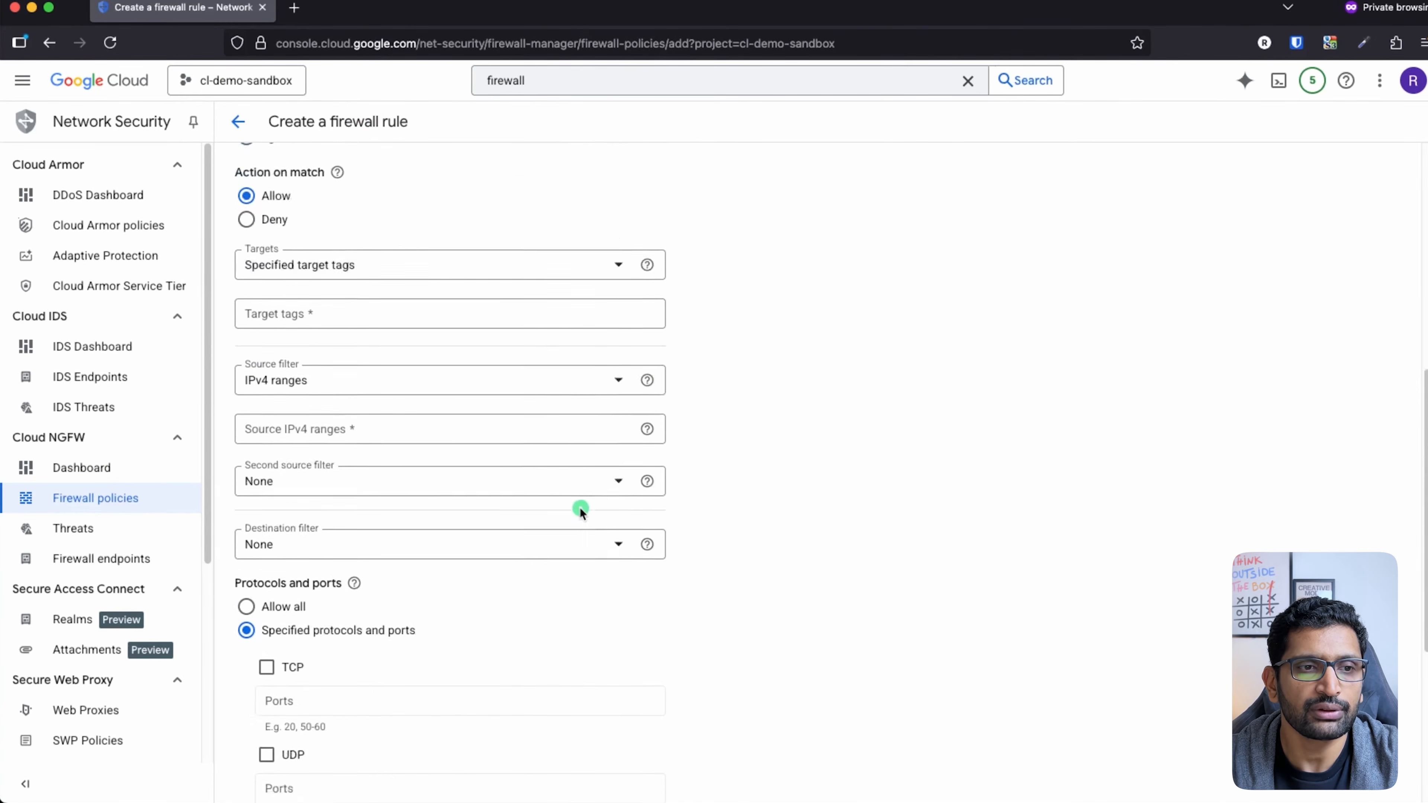
{"action": "scroll", "coordinate": [578, 507], "scroll_direction": "down", "scroll_amount": 1}
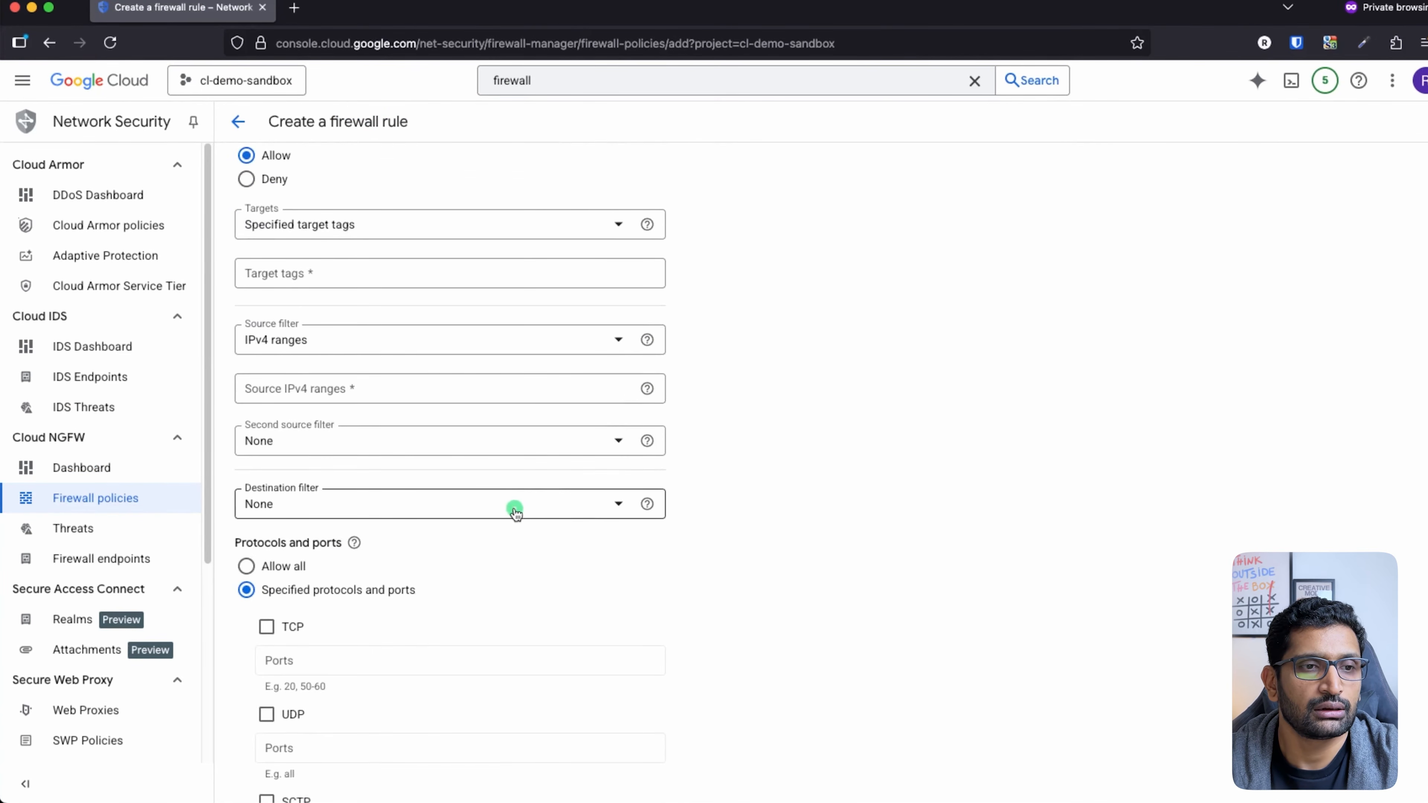
{"action": "scroll", "coordinate": [514, 509], "scroll_direction": "down", "scroll_amount": 1}
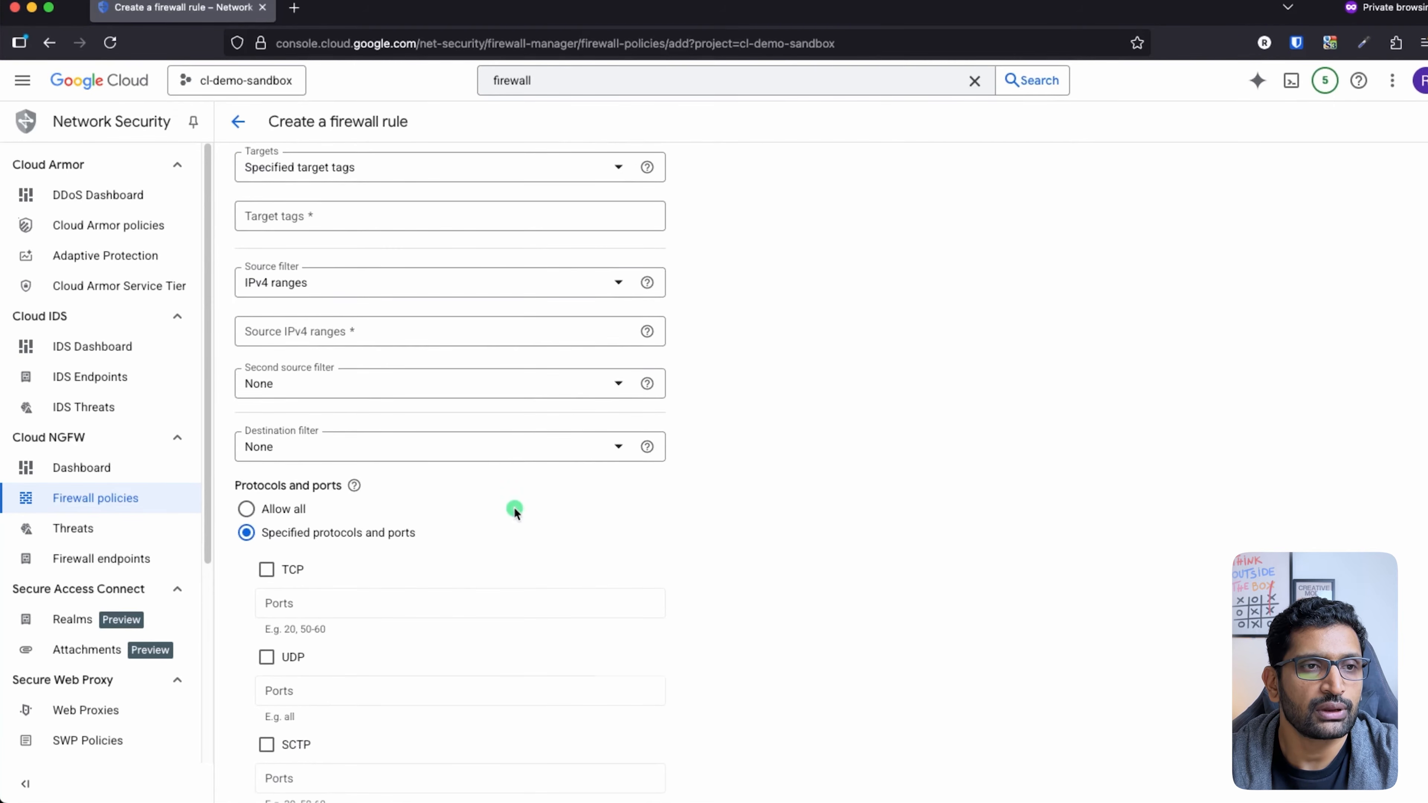
{"action": "scroll", "coordinate": [514, 509], "scroll_direction": "up", "scroll_amount": 1}
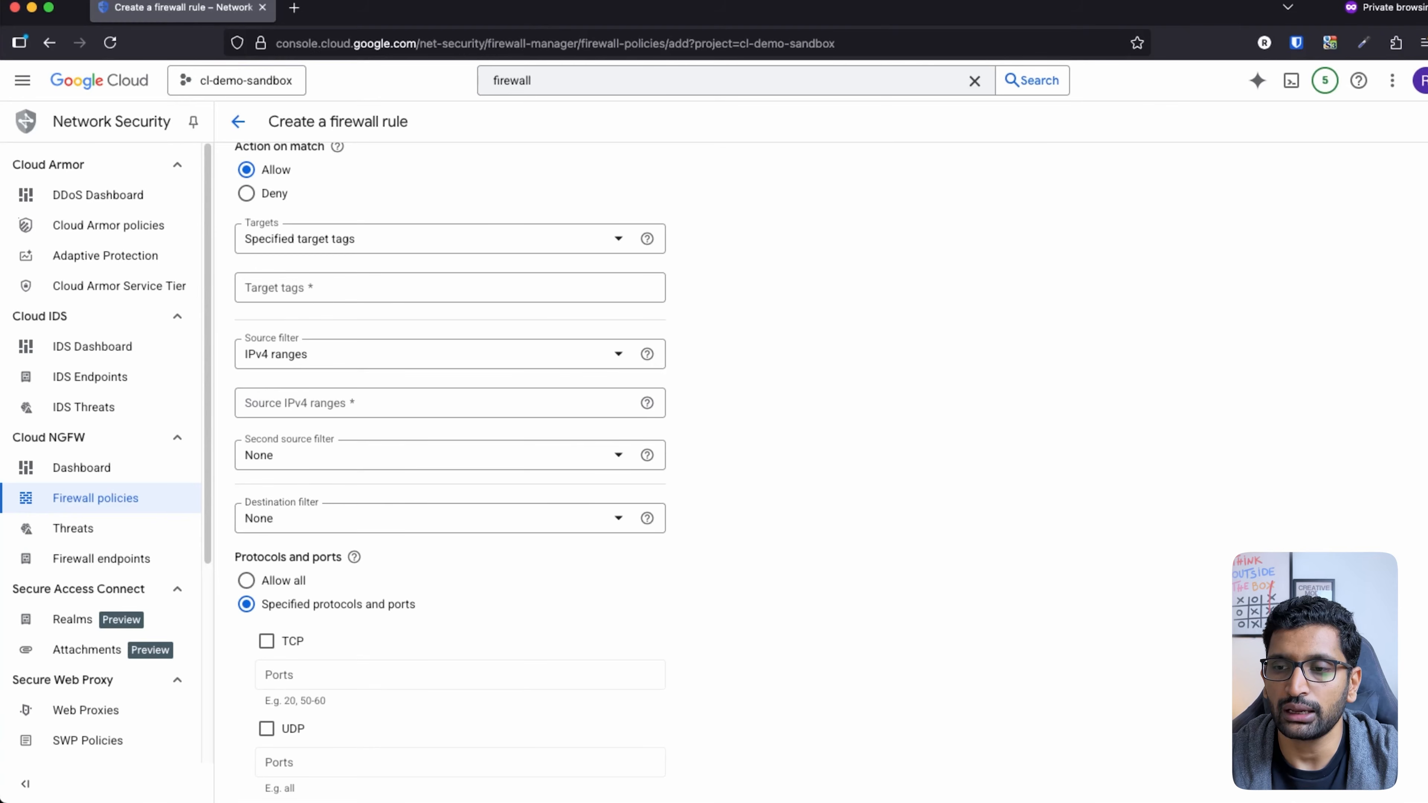
{"action": "left_click", "coordinate": [1425, 337]}
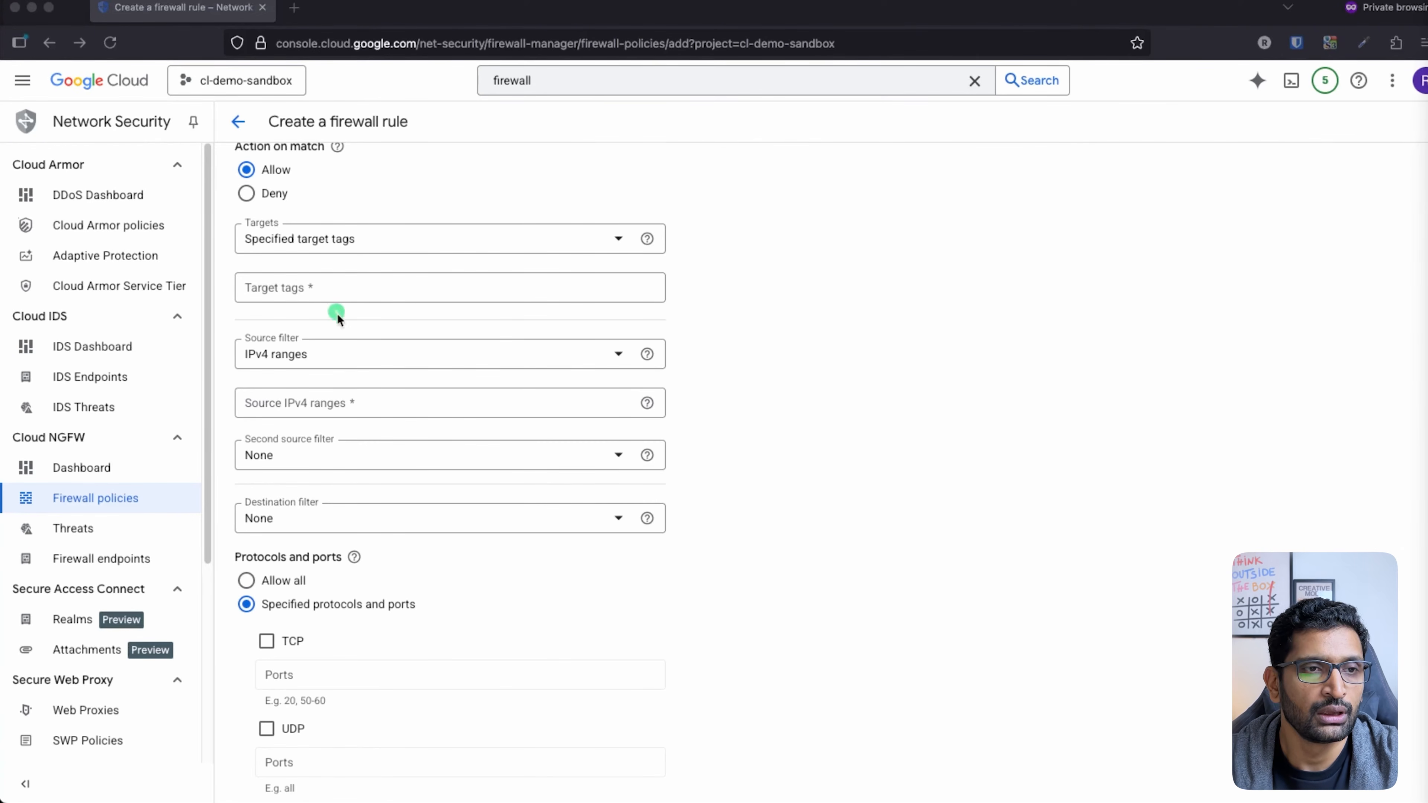
Step: Add cl-vm-private-sub-allow-ssh-icmp as the rule's target tag
{"action": "left_click", "coordinate": [384, 287]}
{"action": "left_click", "coordinate": [384, 287]}
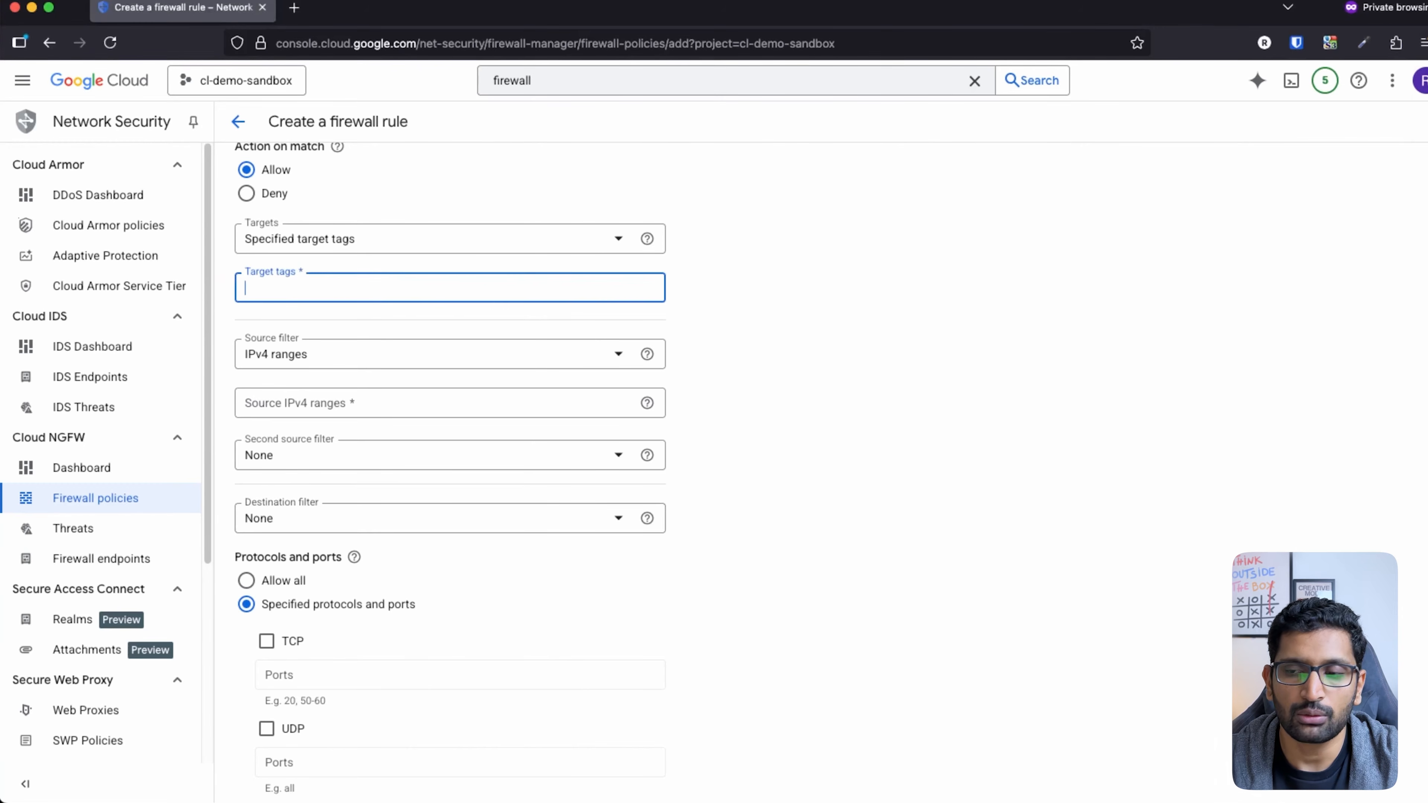
{"action": "left_click", "coordinate": [1425, 506]}
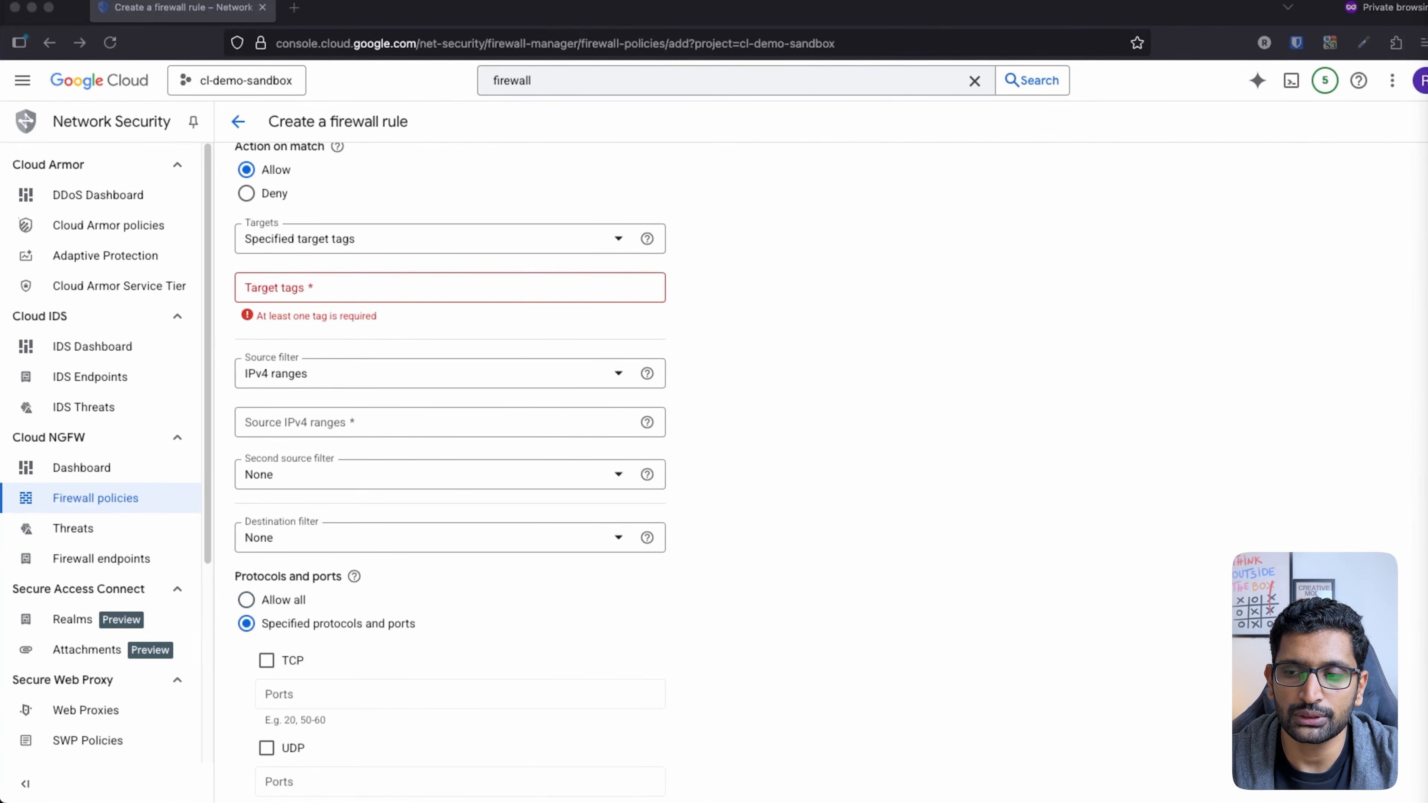
{"action": "left_click", "coordinate": [339, 288]}
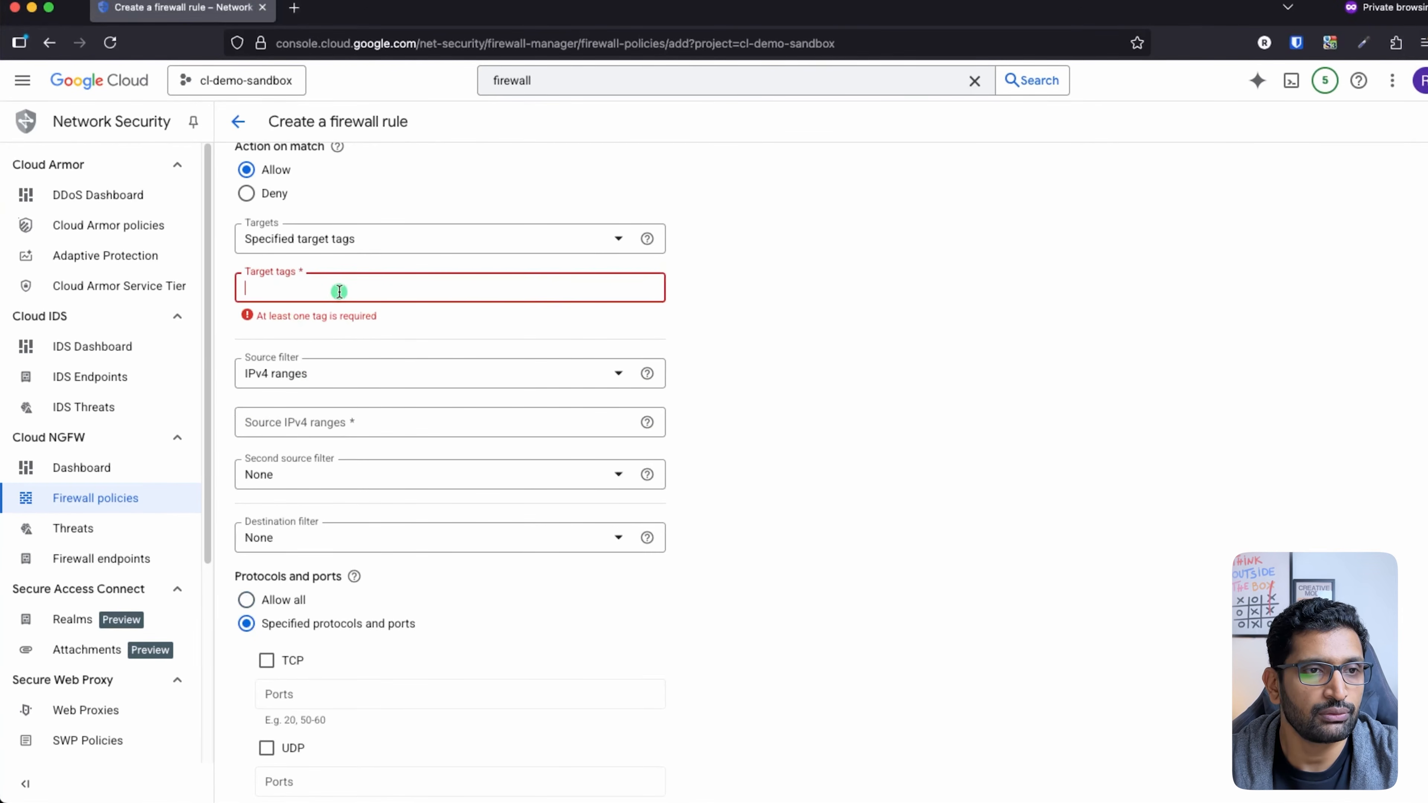
{"action": "type", "text": "cl-vm-private-sub-allow-ssh-icmp"}
{"action": "left_click", "coordinate": [757, 327]}
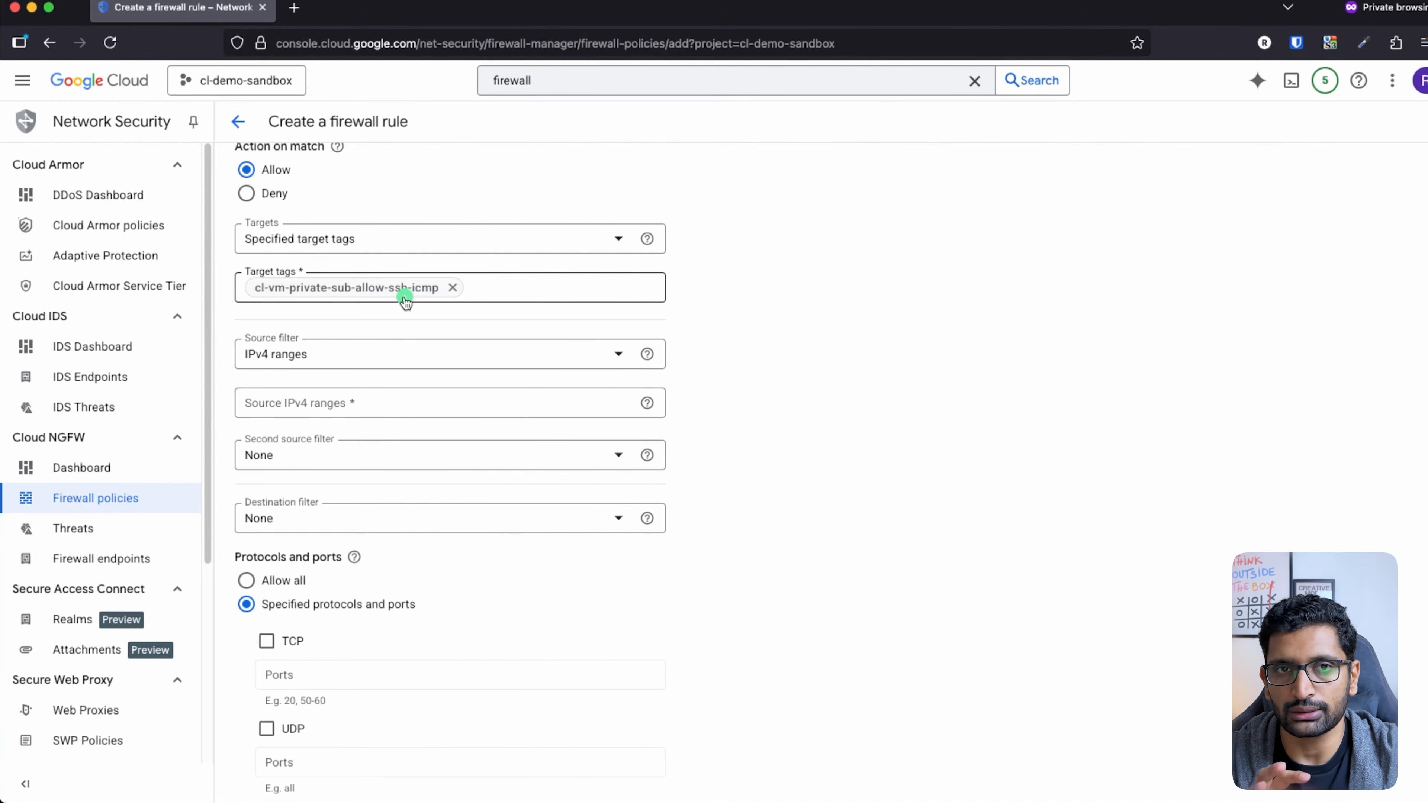
Step: Select the Source IPv4 ranges field and go back to the Keynote diagram slide
{"action": "left_click", "coordinate": [359, 403]}
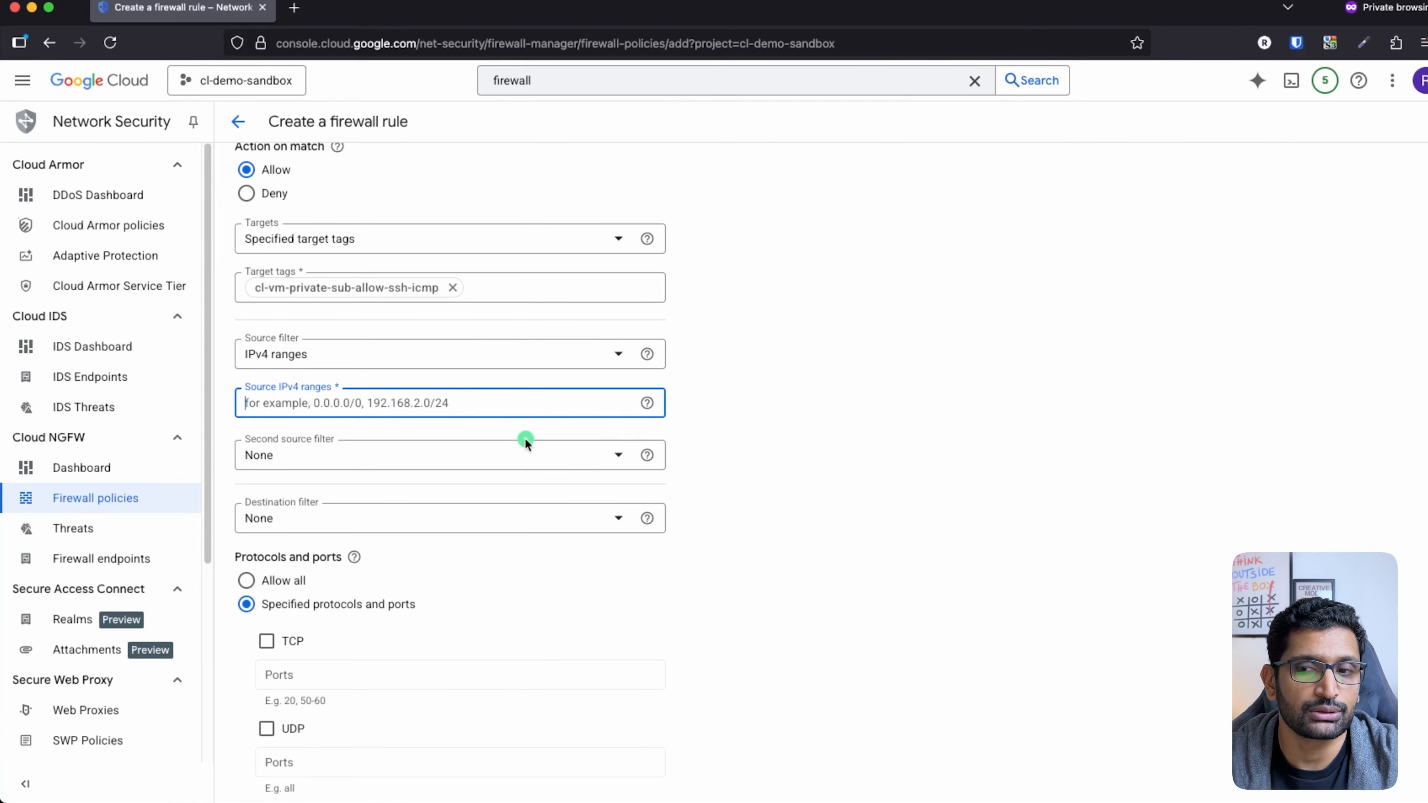
{"action": "key", "text": "super+Tab"}
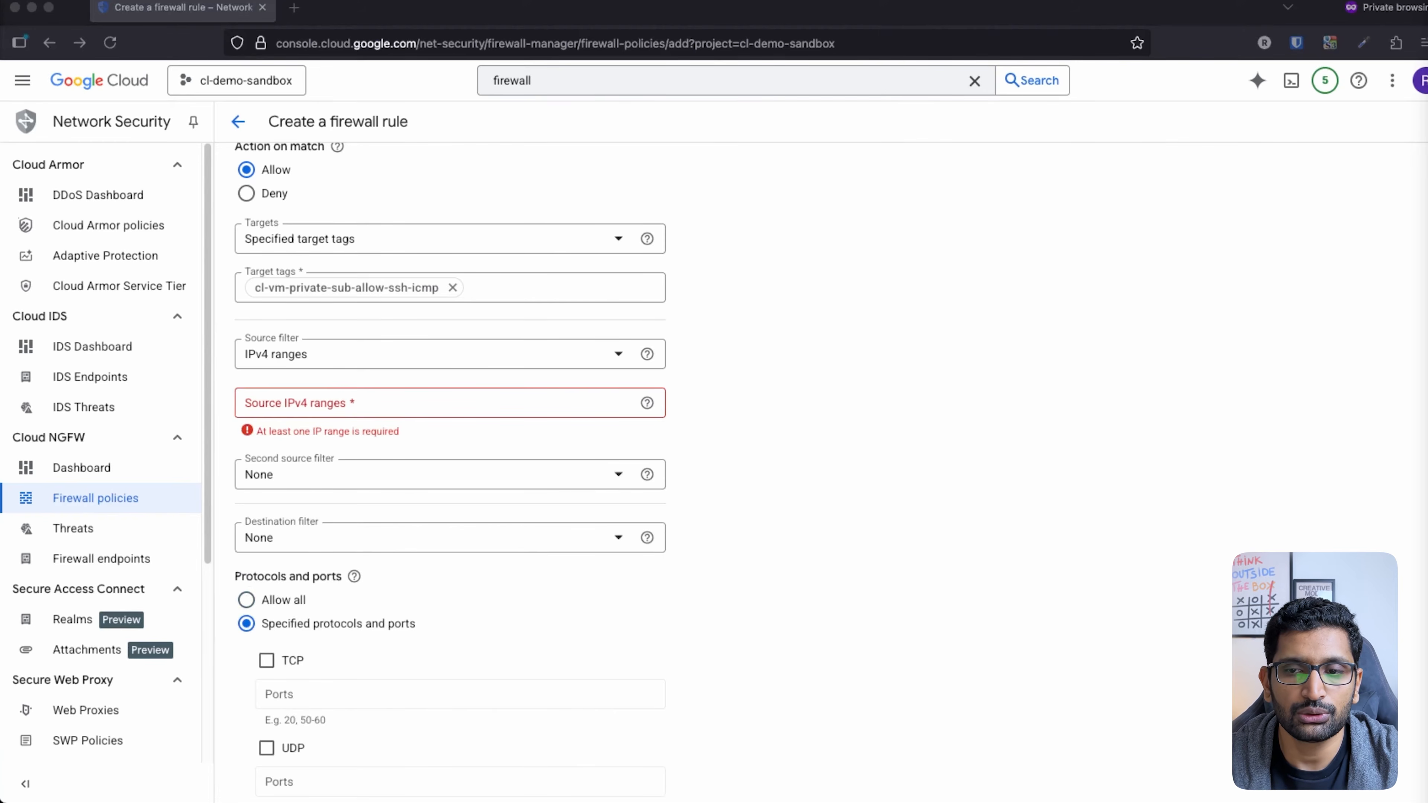
{"action": "key", "text": "super+Tab"}
{"action": "key", "text": "super+Tab"}
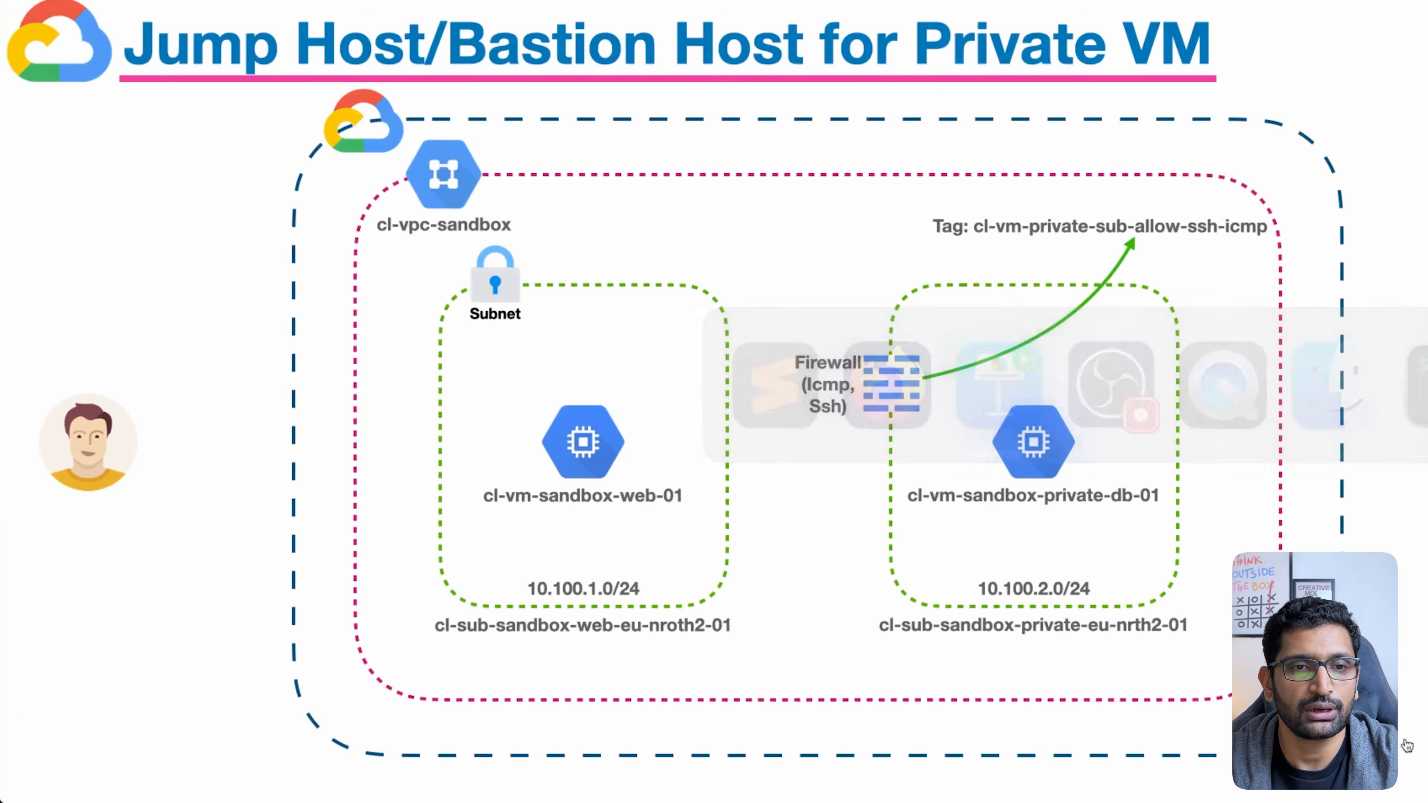
Step: Mark the 10.100.1.0/24 web subnet and web VM, with an arrow to the db VM
{"action": "mouse_move", "coordinate": [658, 570]}
{"action": "left_mouse_down"}
{"action": "mouse_move", "coordinate": [457, 570]}
{"action": "mouse_move", "coordinate": [634, 550]}
{"action": "mouse_move", "coordinate": [614, 544]}
{"action": "left_mouse_up"}
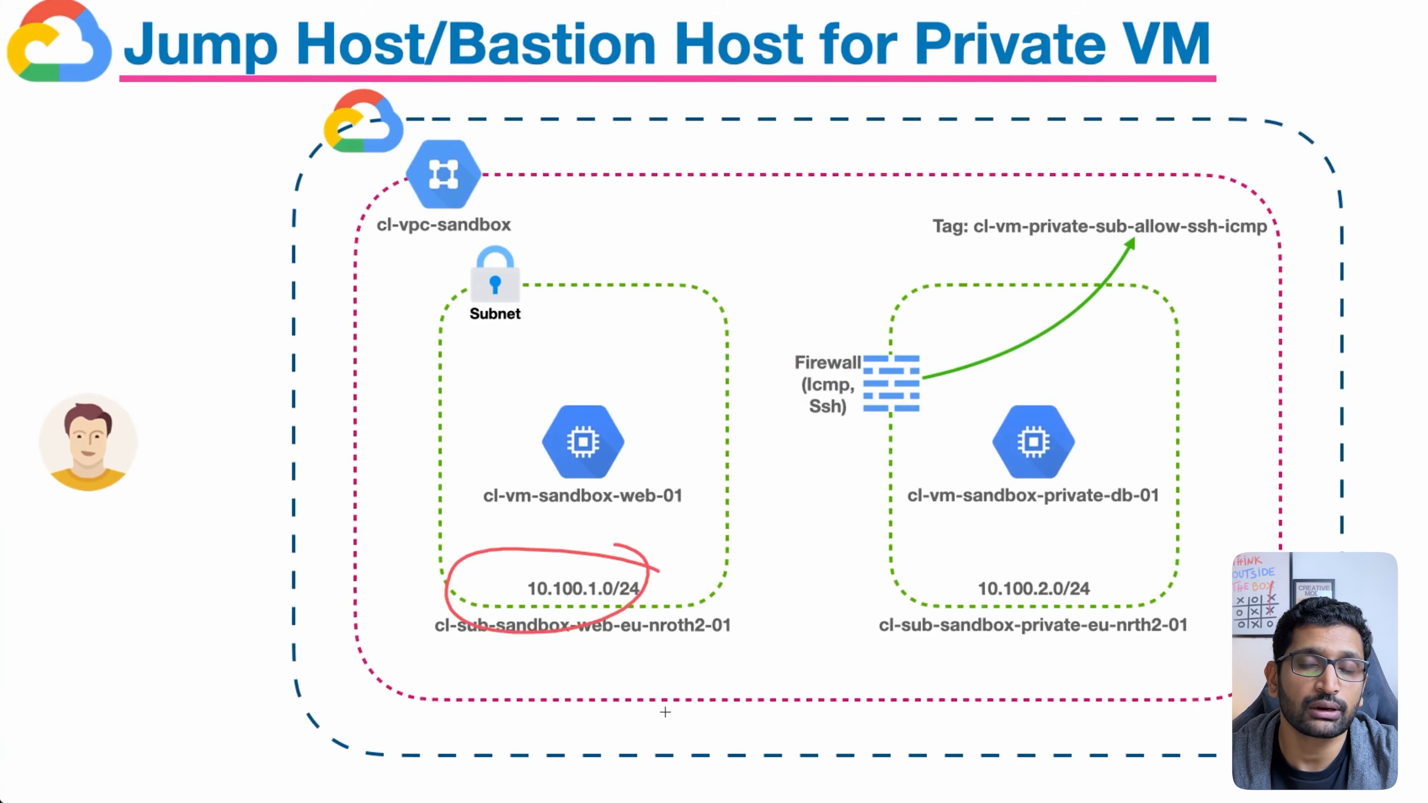
{"action": "mouse_move", "coordinate": [635, 387]}
{"action": "left_mouse_down"}
{"action": "mouse_move", "coordinate": [559, 394]}
{"action": "mouse_move", "coordinate": [613, 405]}
{"action": "left_mouse_up"}
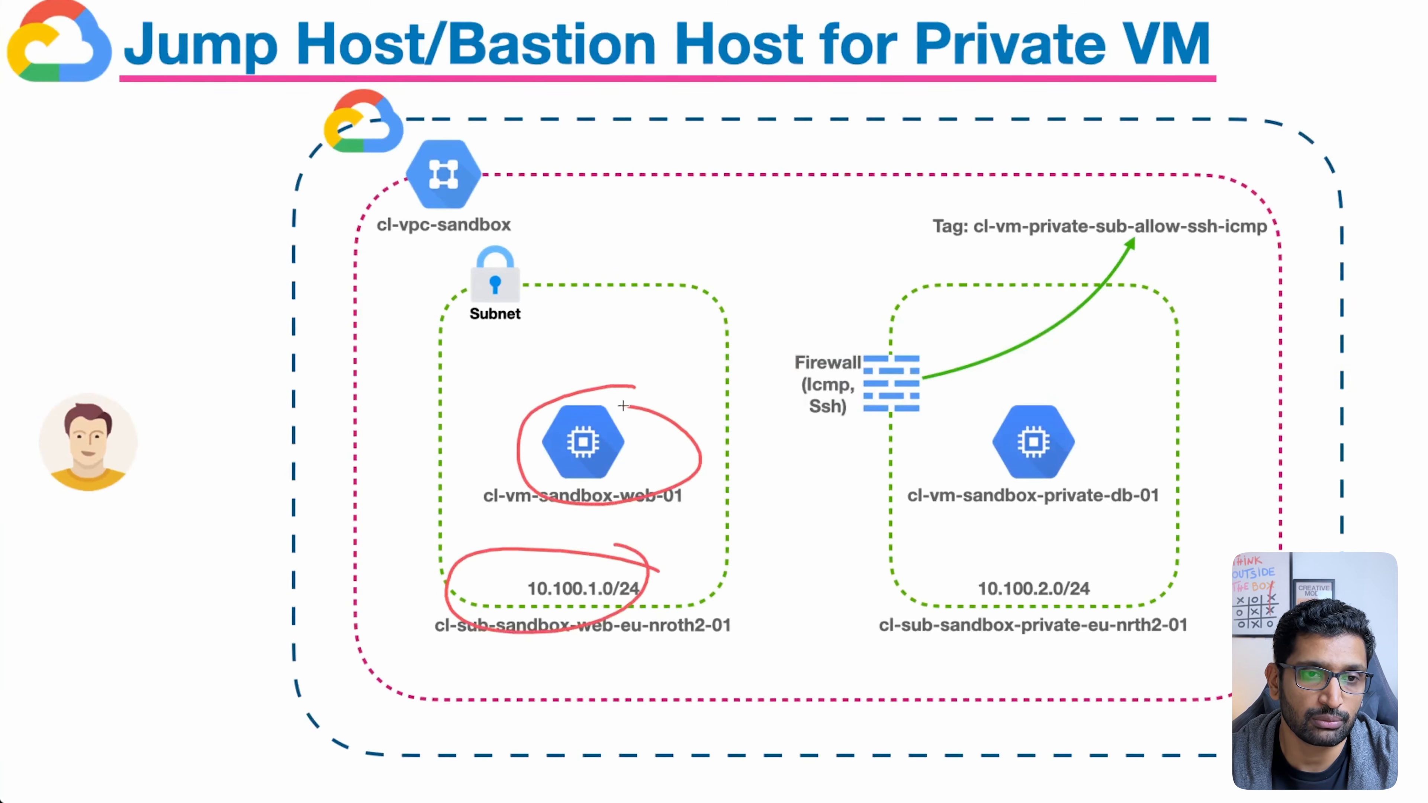
{"action": "mouse_move", "coordinate": [593, 587]}
{"action": "left_mouse_down"}
{"action": "mouse_move", "coordinate": [850, 474]}
{"action": "mouse_move", "coordinate": [1041, 551]}
{"action": "mouse_move", "coordinate": [1020, 548]}
{"action": "left_mouse_up"}
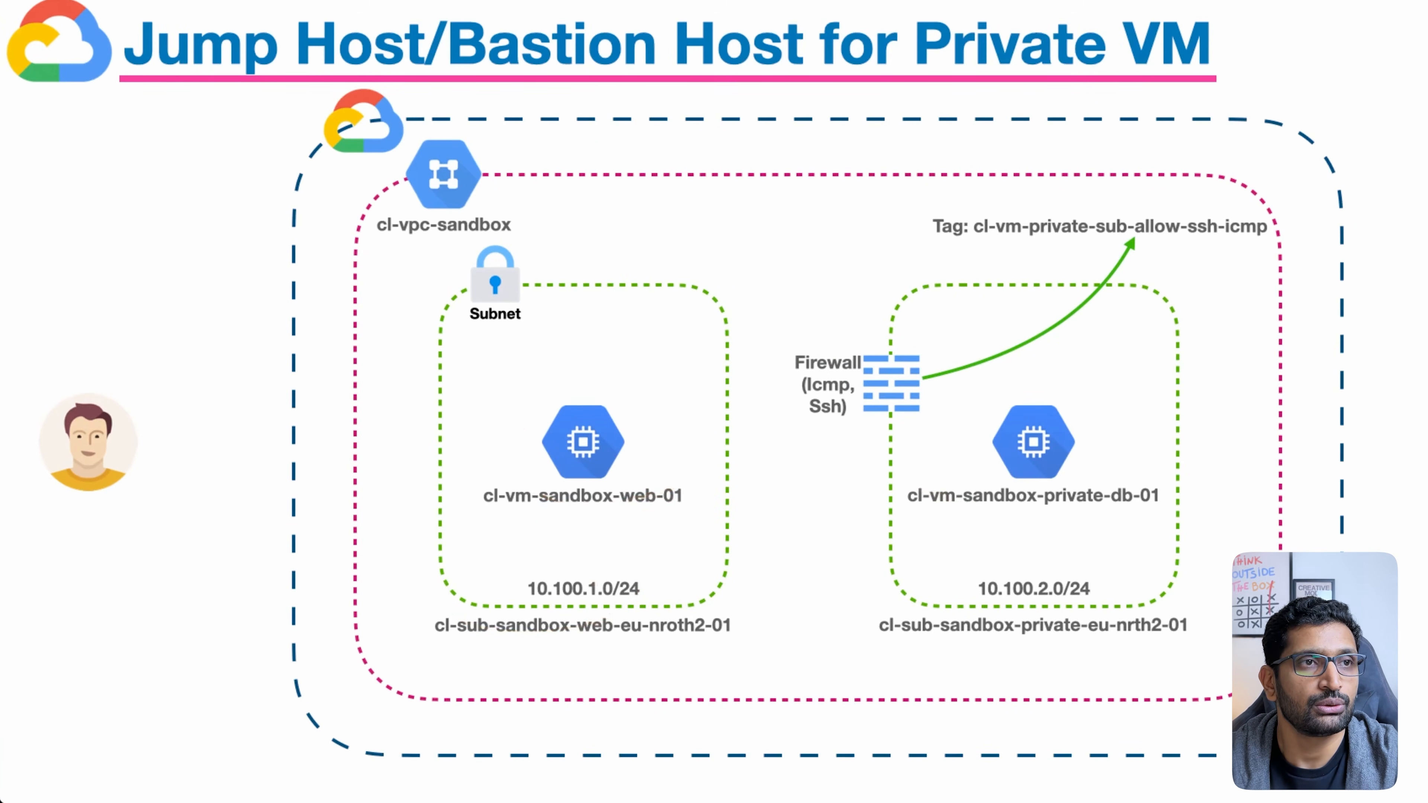
Step: Clear the pen marks and open the Second source filter options in the firewall form
{"action": "key", "text": "super+Tab"}
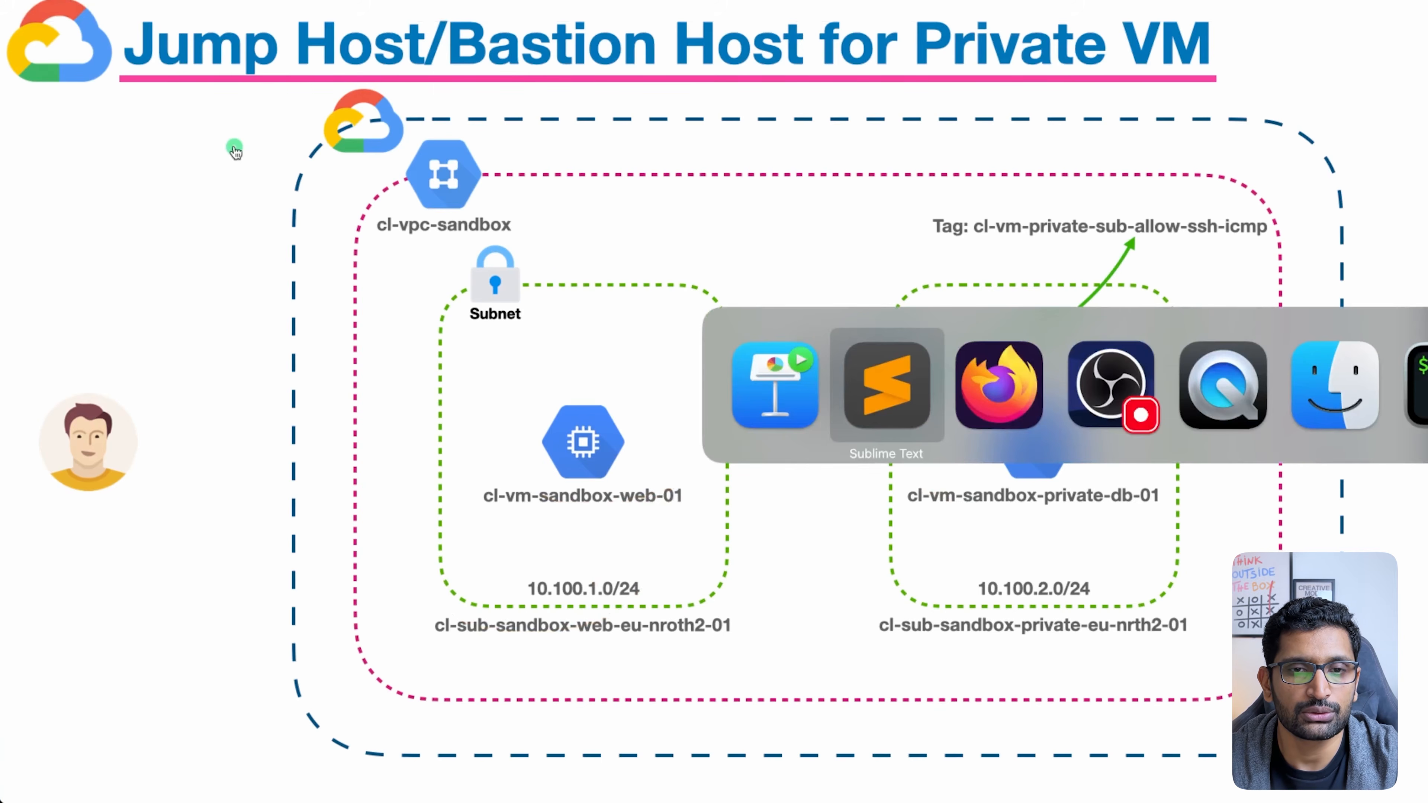
{"action": "key", "text": "super+Tab"}
{"action": "left_click", "coordinate": [291, 473]}
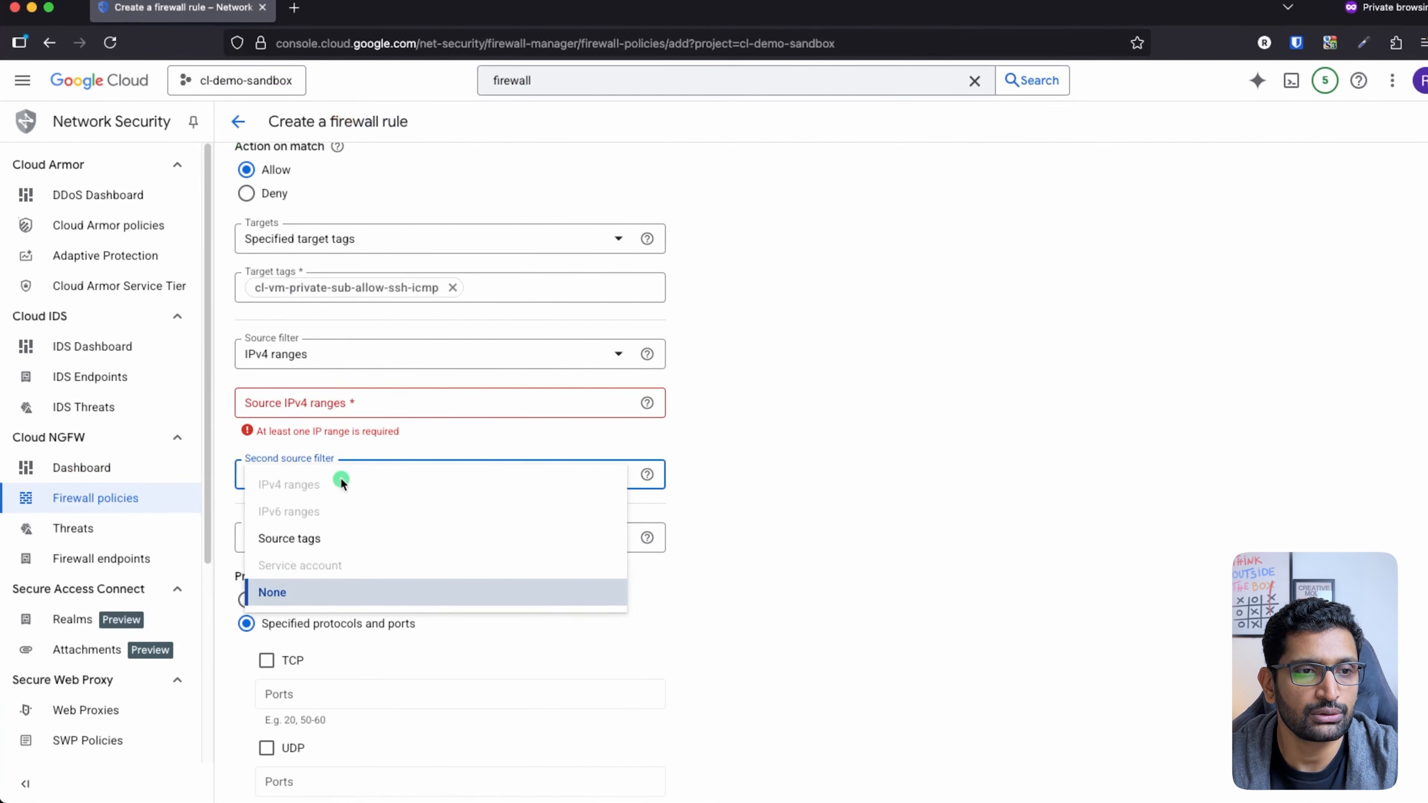
Step: Keep Second source filter at None and enter 10.100.1.0/24 as the source IPv4 range
{"action": "left_click", "coordinate": [823, 450]}
{"action": "left_click", "coordinate": [337, 402]}
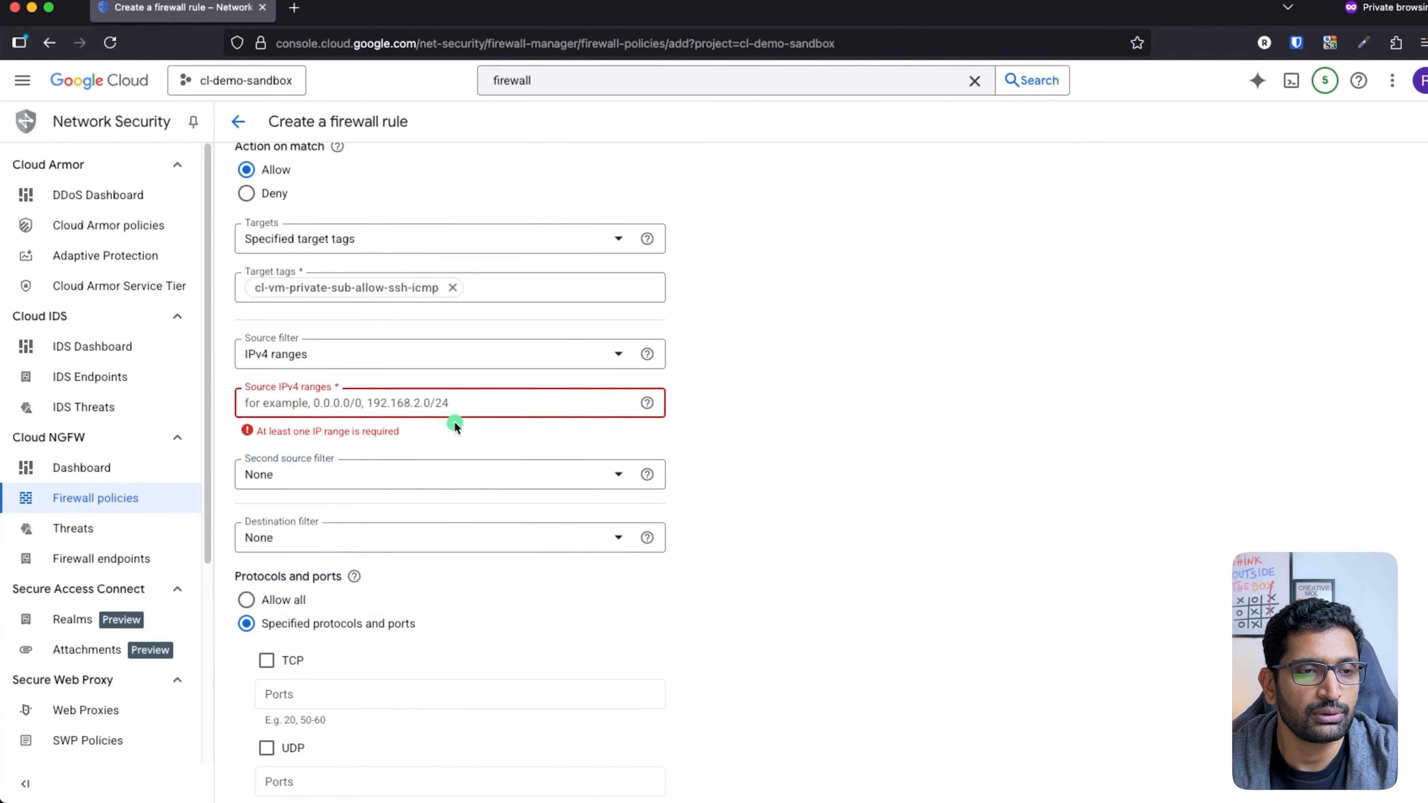
{"action": "type", "text": "10.100.1.0/24"}
{"action": "left_click", "coordinate": [748, 420]}
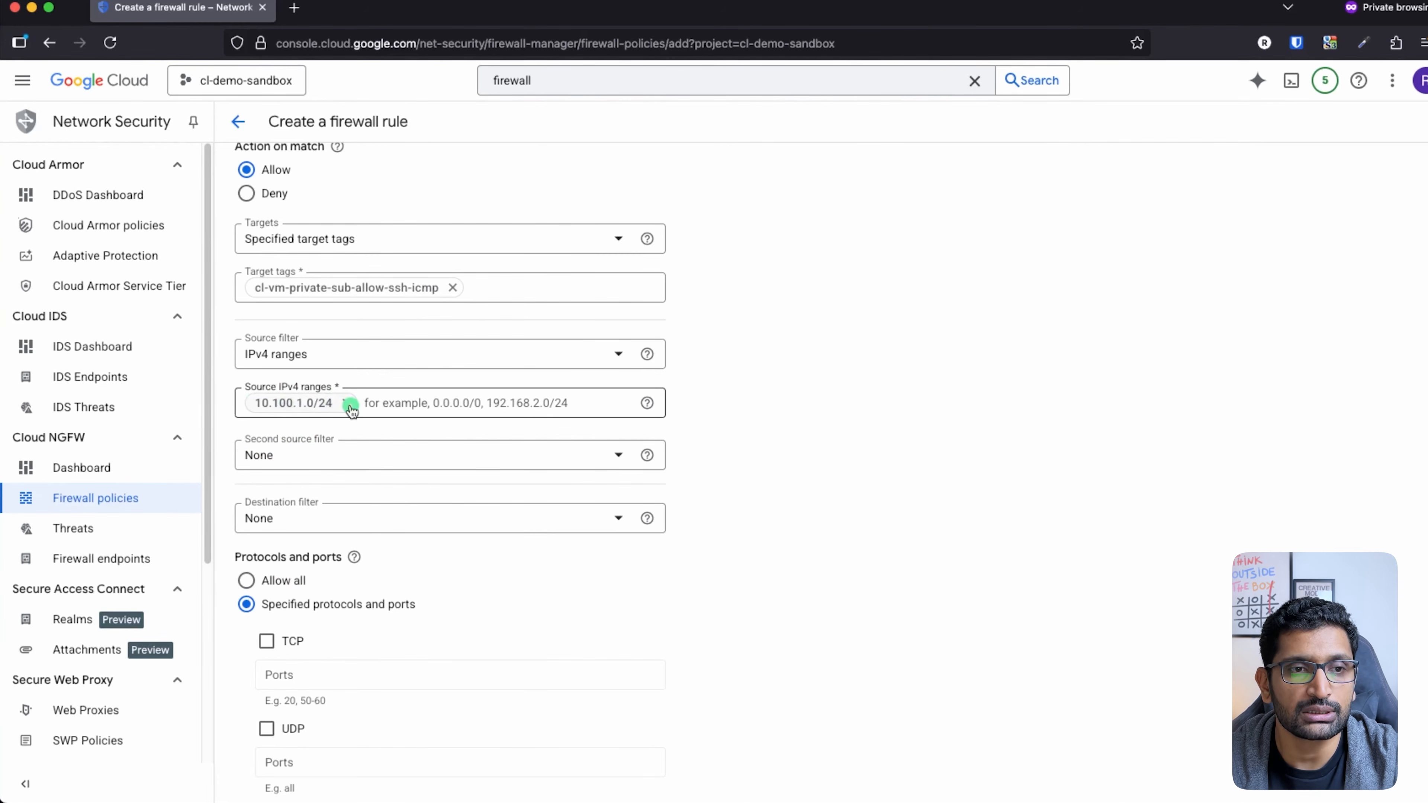
{"action": "key", "text": "super+Tab"}
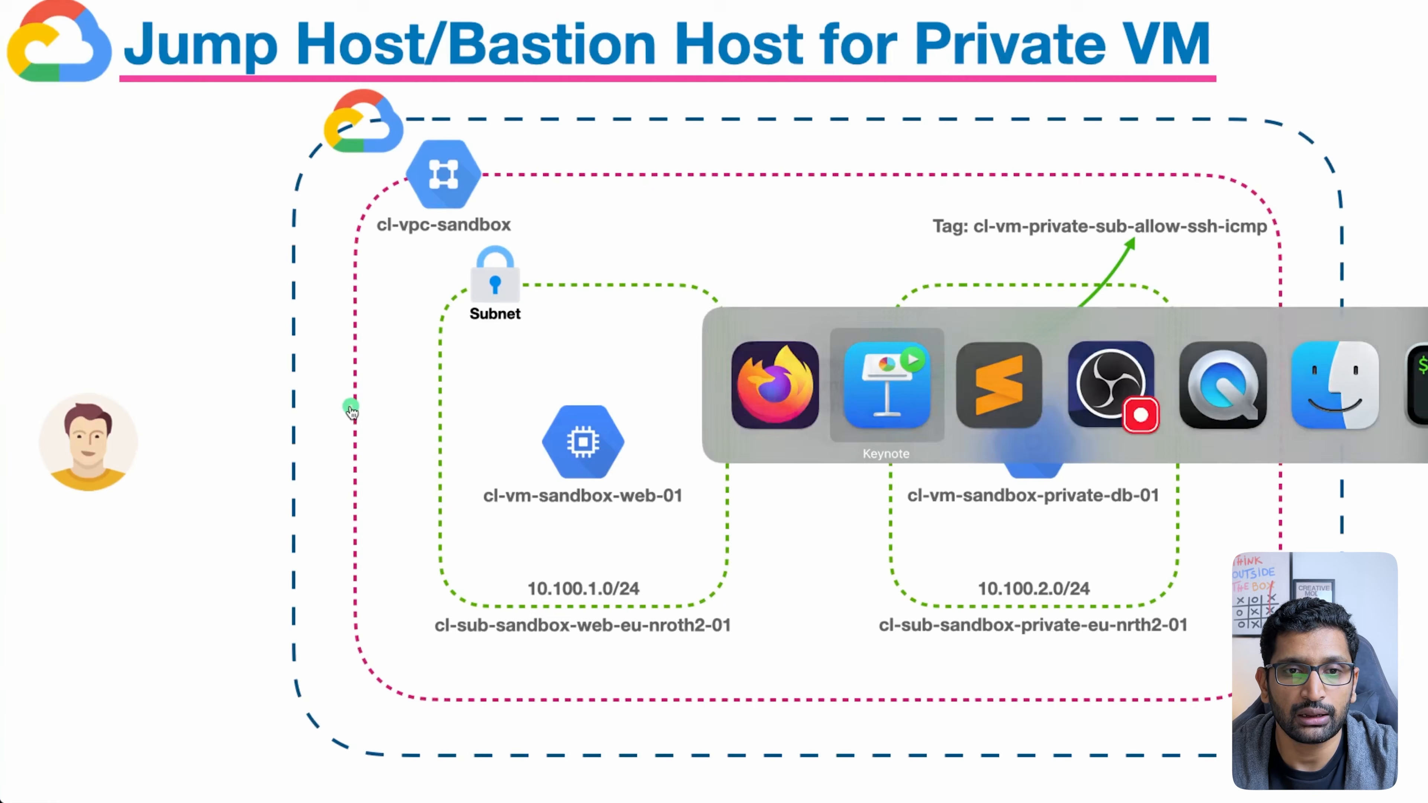
Step: Circle the 10.100.1.0/24 subnet label on the diagram, then return to the firewall form
{"action": "mouse_move", "coordinate": [668, 572]}
{"action": "left_mouse_down"}
{"action": "mouse_move", "coordinate": [523, 556]}
{"action": "mouse_move", "coordinate": [665, 571]}
{"action": "mouse_move", "coordinate": [637, 550]}
{"action": "left_mouse_up"}
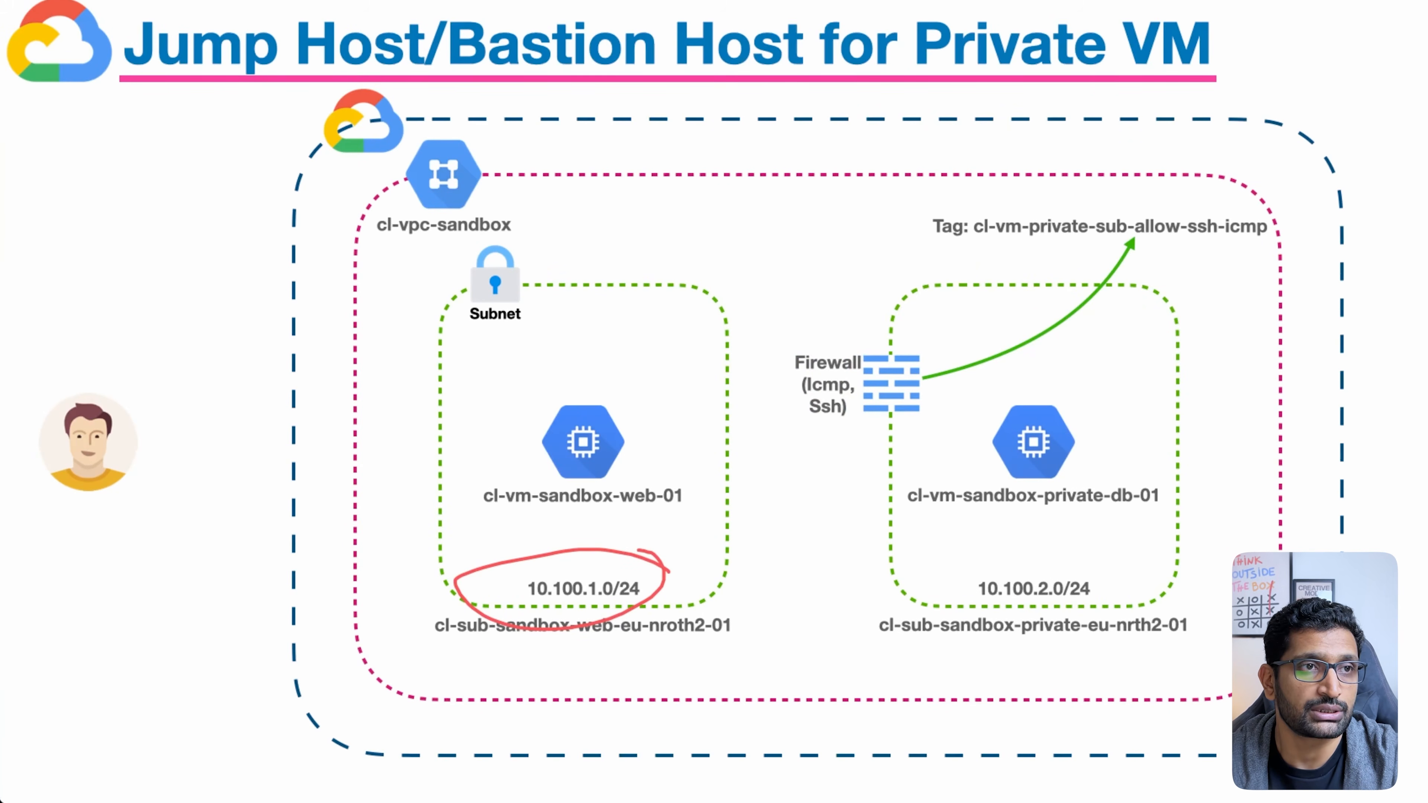
{"action": "key", "text": "super+Tab"}
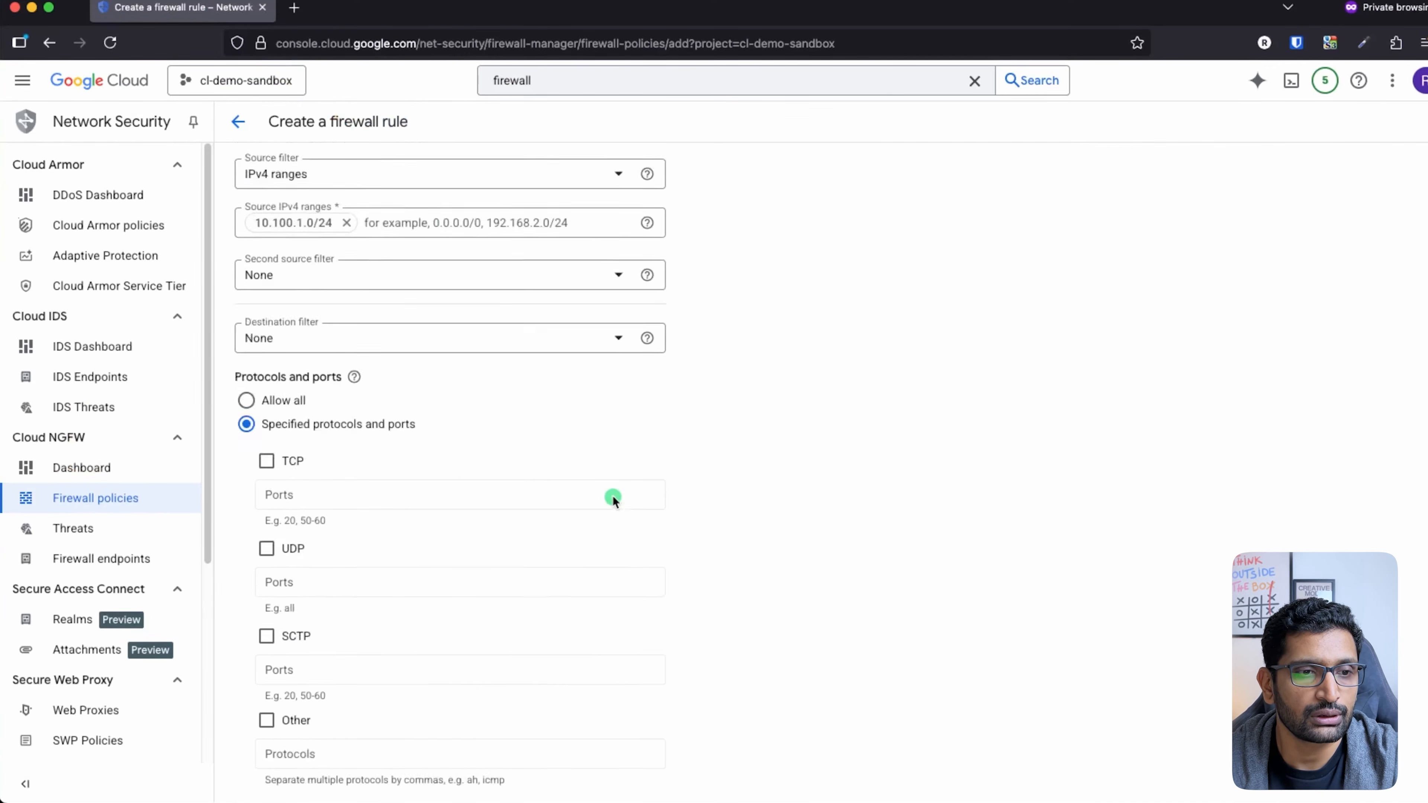
Step: Allow TCP port 22 and the icmp protocol in the rule
{"action": "scroll", "coordinate": [613, 499], "scroll_direction": "down", "scroll_amount": 2}
{"action": "left_click", "coordinate": [267, 383]}
{"action": "left_click", "coordinate": [303, 430]}
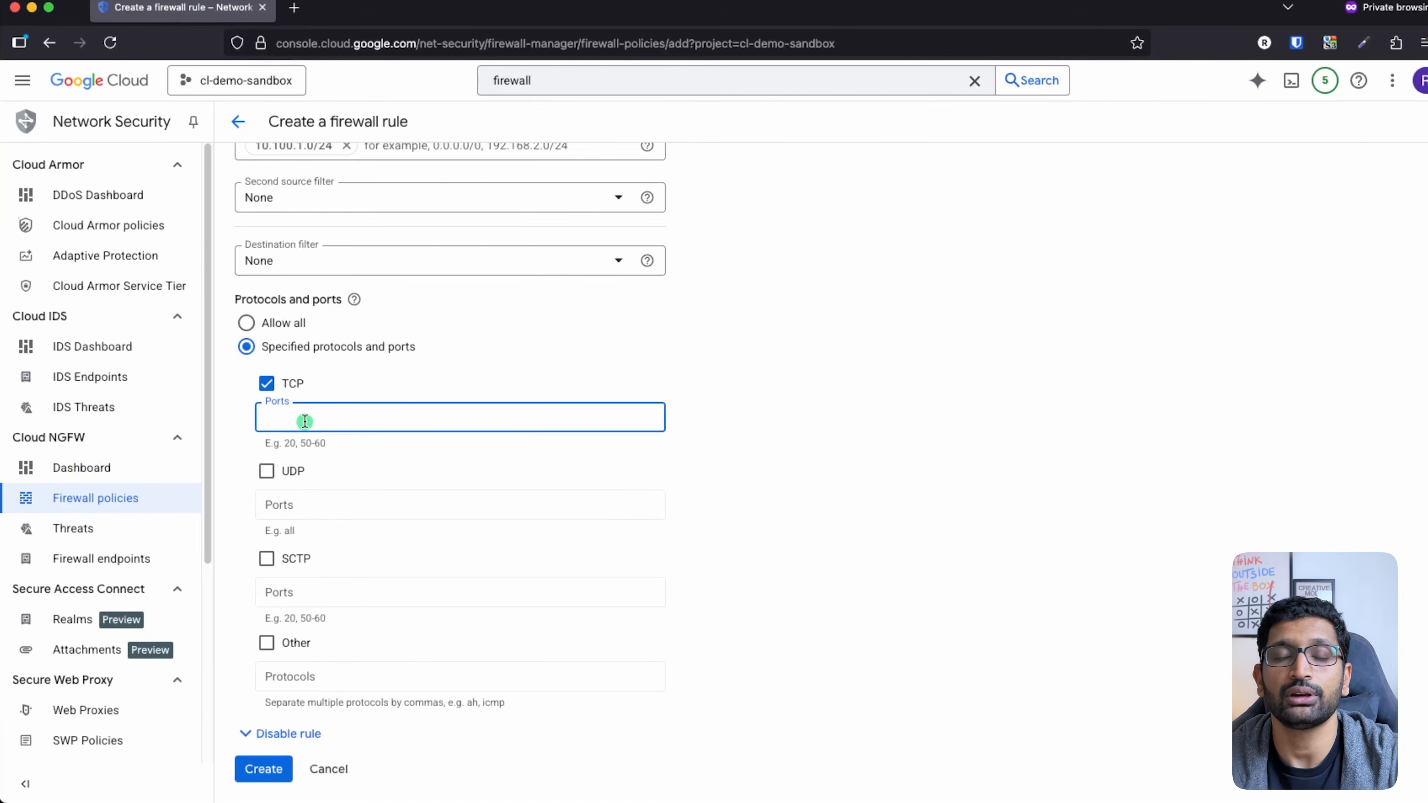
{"action": "type", "text": "22"}
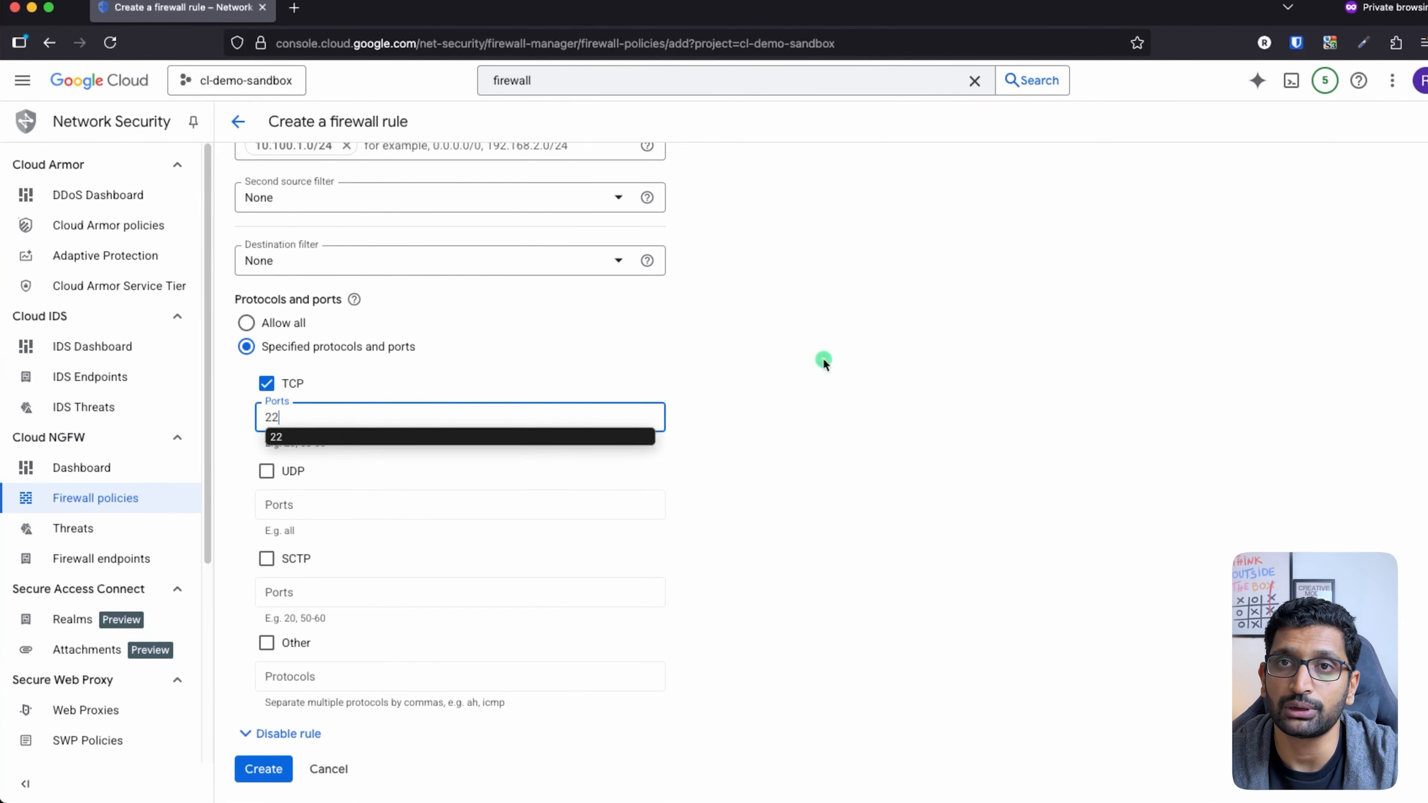
{"action": "left_click", "coordinate": [851, 350]}
{"action": "scroll", "coordinate": [709, 541], "scroll_direction": "down", "scroll_amount": 1}
{"action": "left_click", "coordinate": [267, 613]}
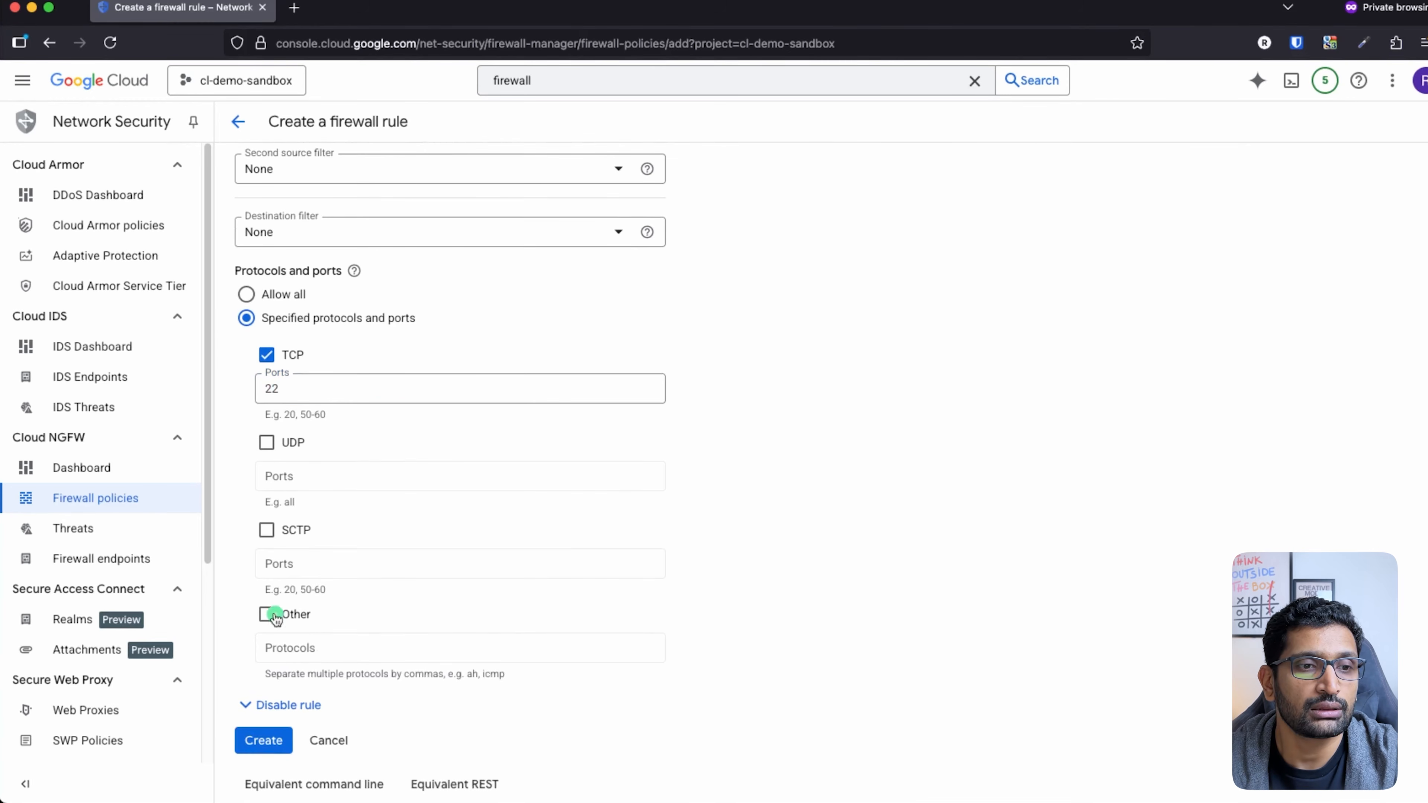
{"action": "left_click", "coordinate": [321, 646]}
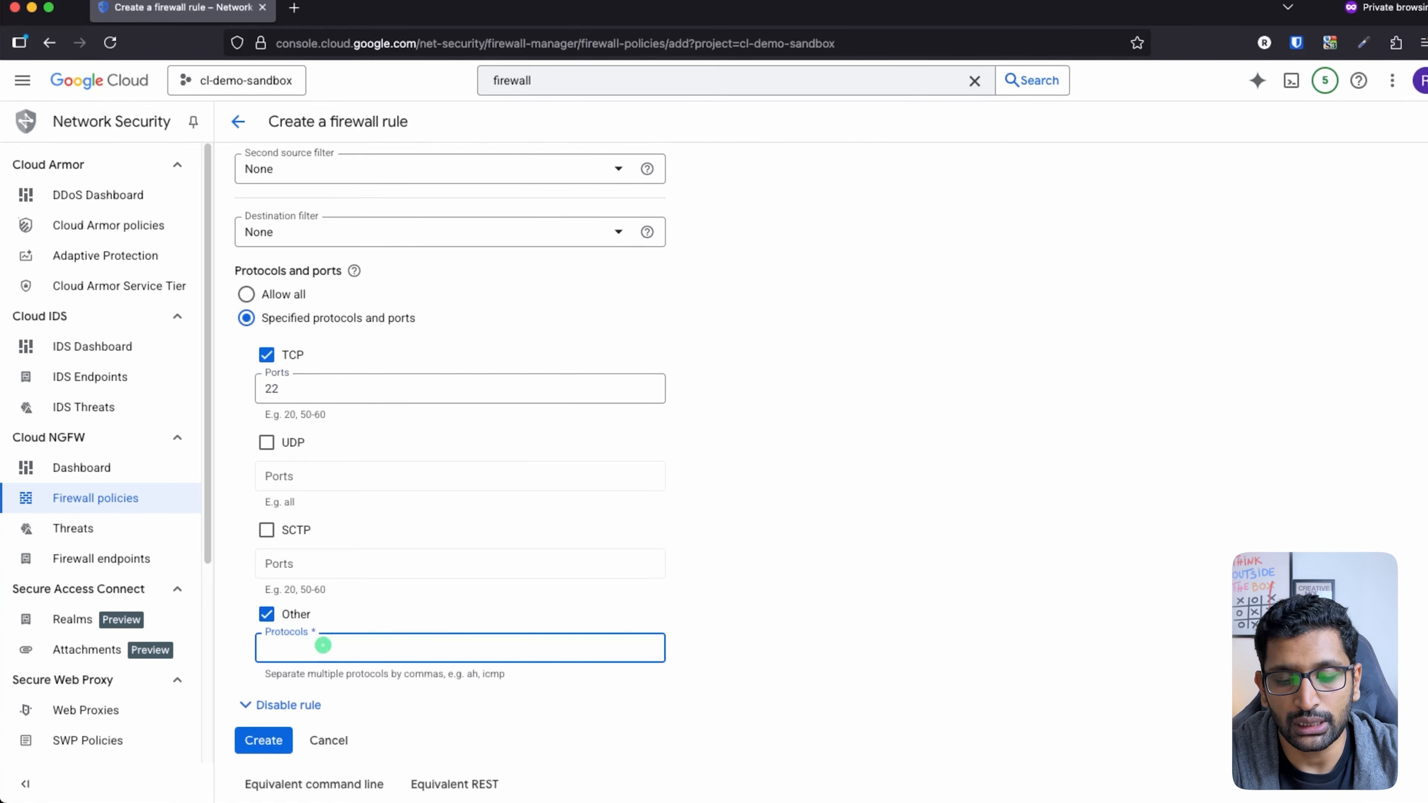
{"action": "type", "text": "icmp"}
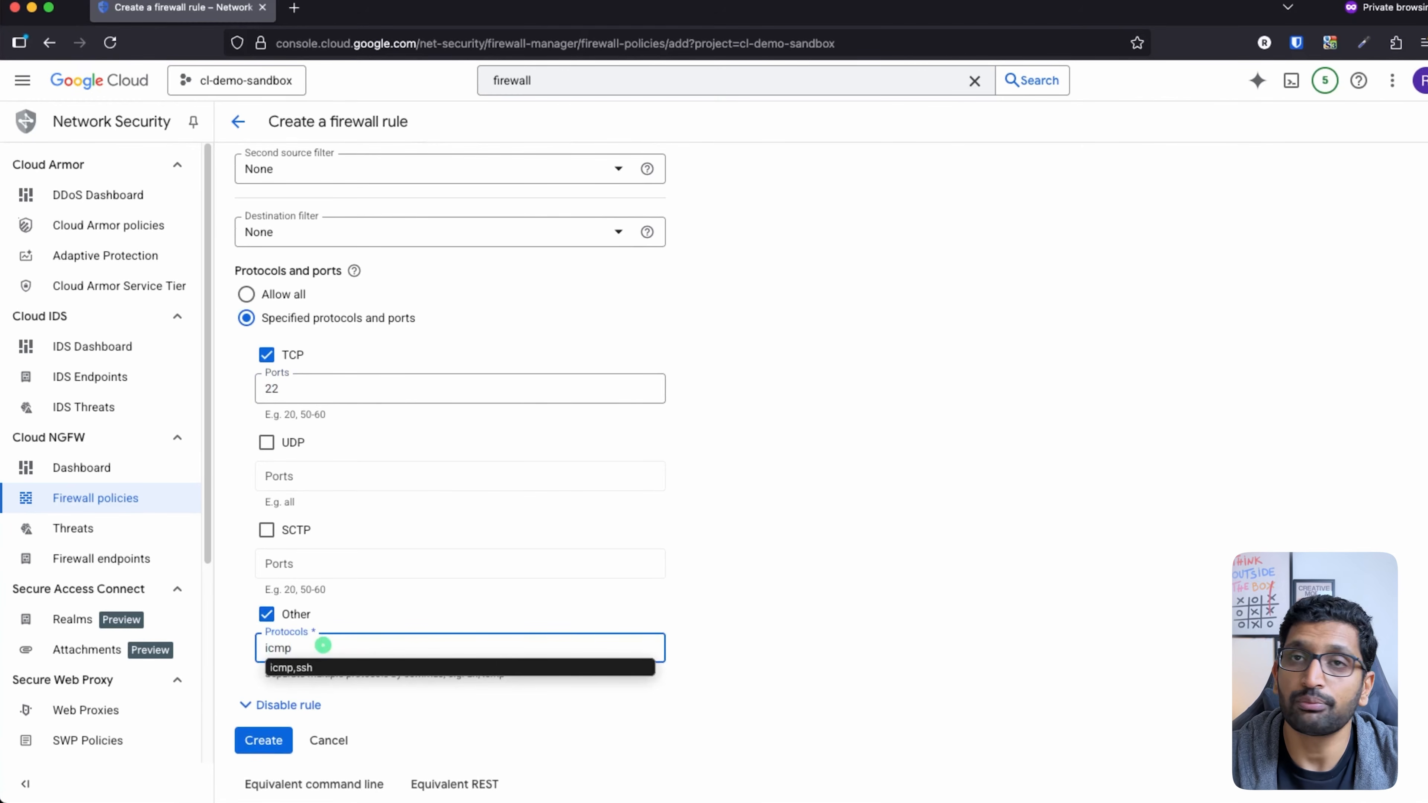
{"action": "left_click", "coordinate": [741, 601]}
Step: Create the rule and circle it in the firewall rules list
{"action": "scroll", "coordinate": [742, 603], "scroll_direction": "down", "scroll_amount": 1}
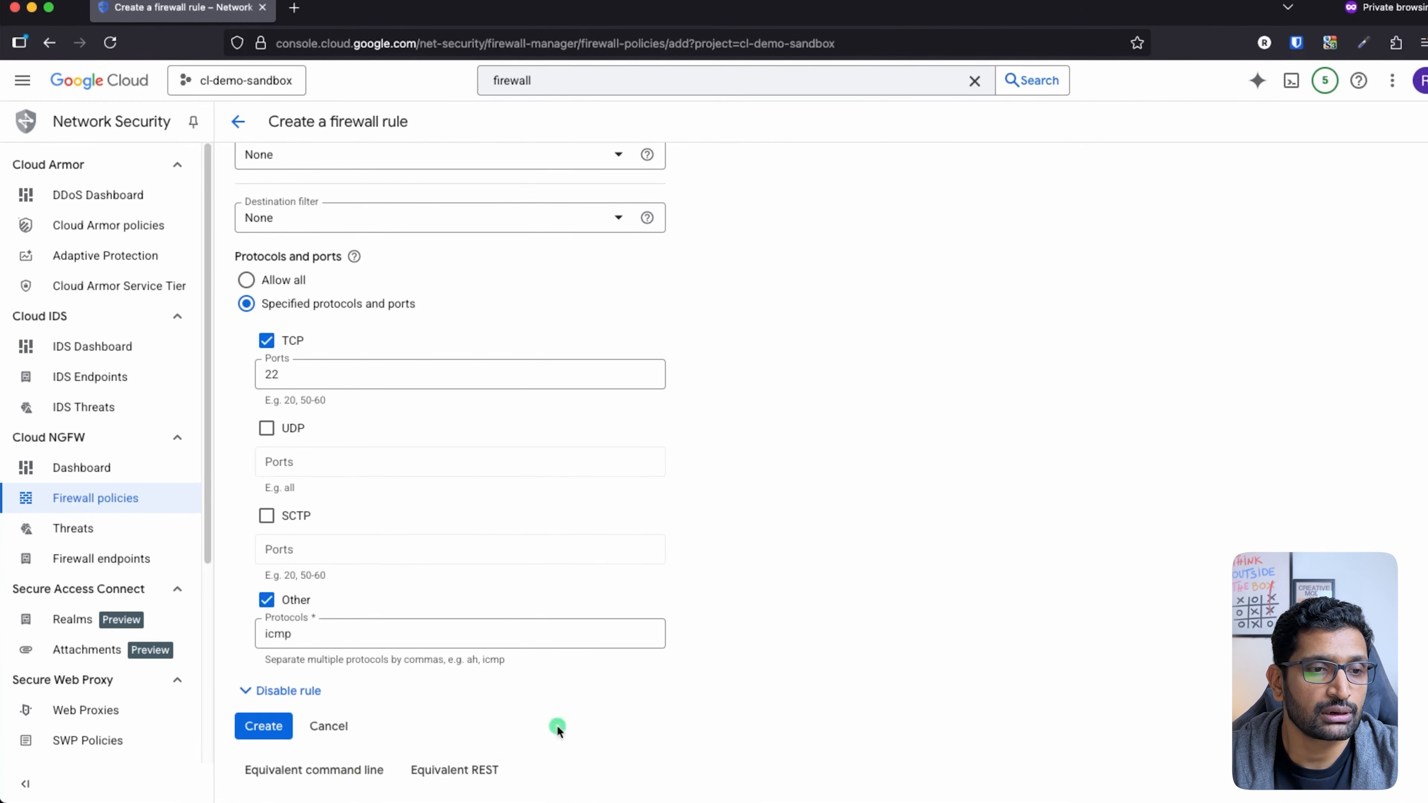
{"action": "left_click", "coordinate": [263, 726]}
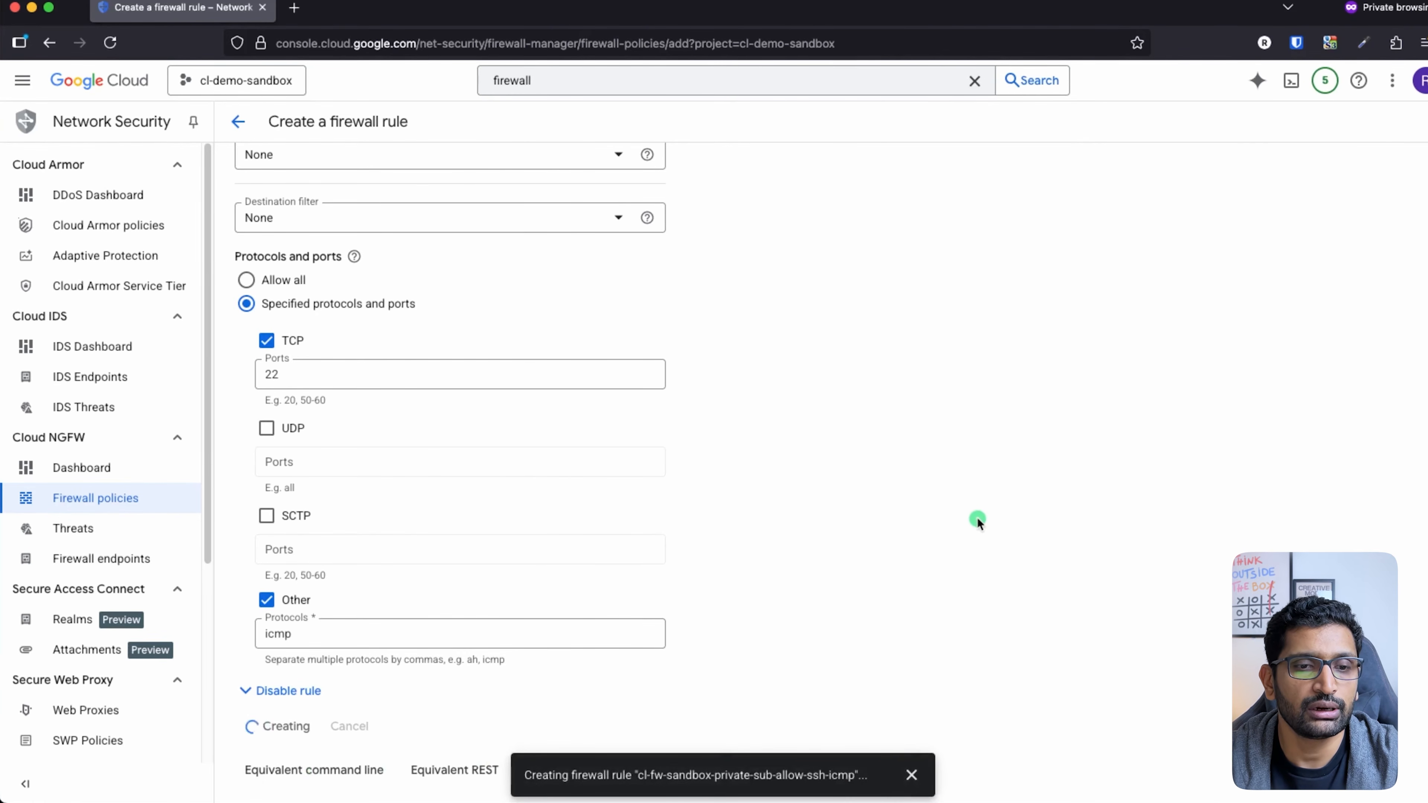
{"action": "scroll", "coordinate": [977, 520], "scroll_direction": "down", "scroll_amount": 5}
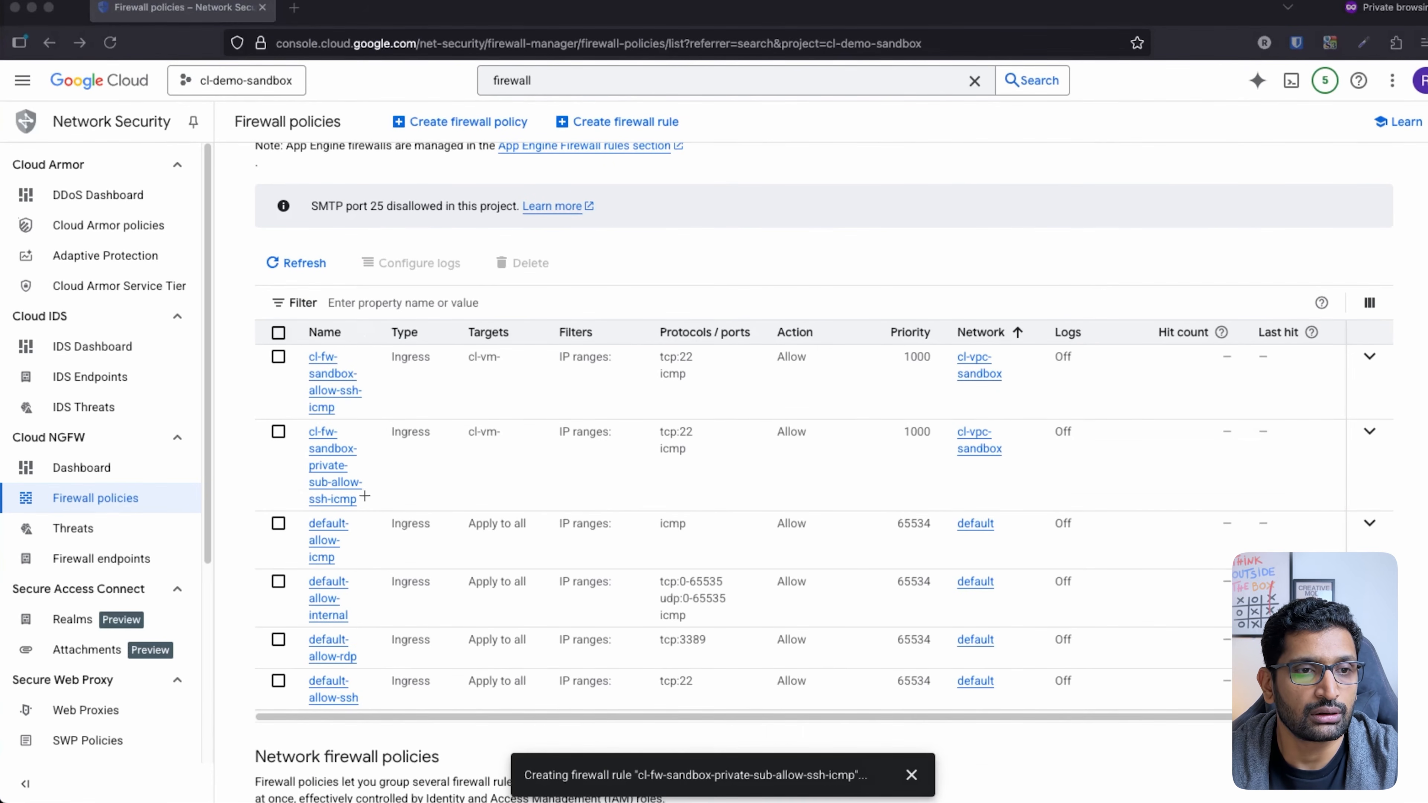
{"action": "mouse_move", "coordinate": [385, 421]}
{"action": "left_mouse_down"}
{"action": "mouse_move", "coordinate": [363, 416]}
{"action": "mouse_move", "coordinate": [276, 498]}
{"action": "mouse_move", "coordinate": [977, 472]}
{"action": "mouse_move", "coordinate": [615, 388]}
{"action": "mouse_move", "coordinate": [375, 419]}
{"action": "left_mouse_up"}
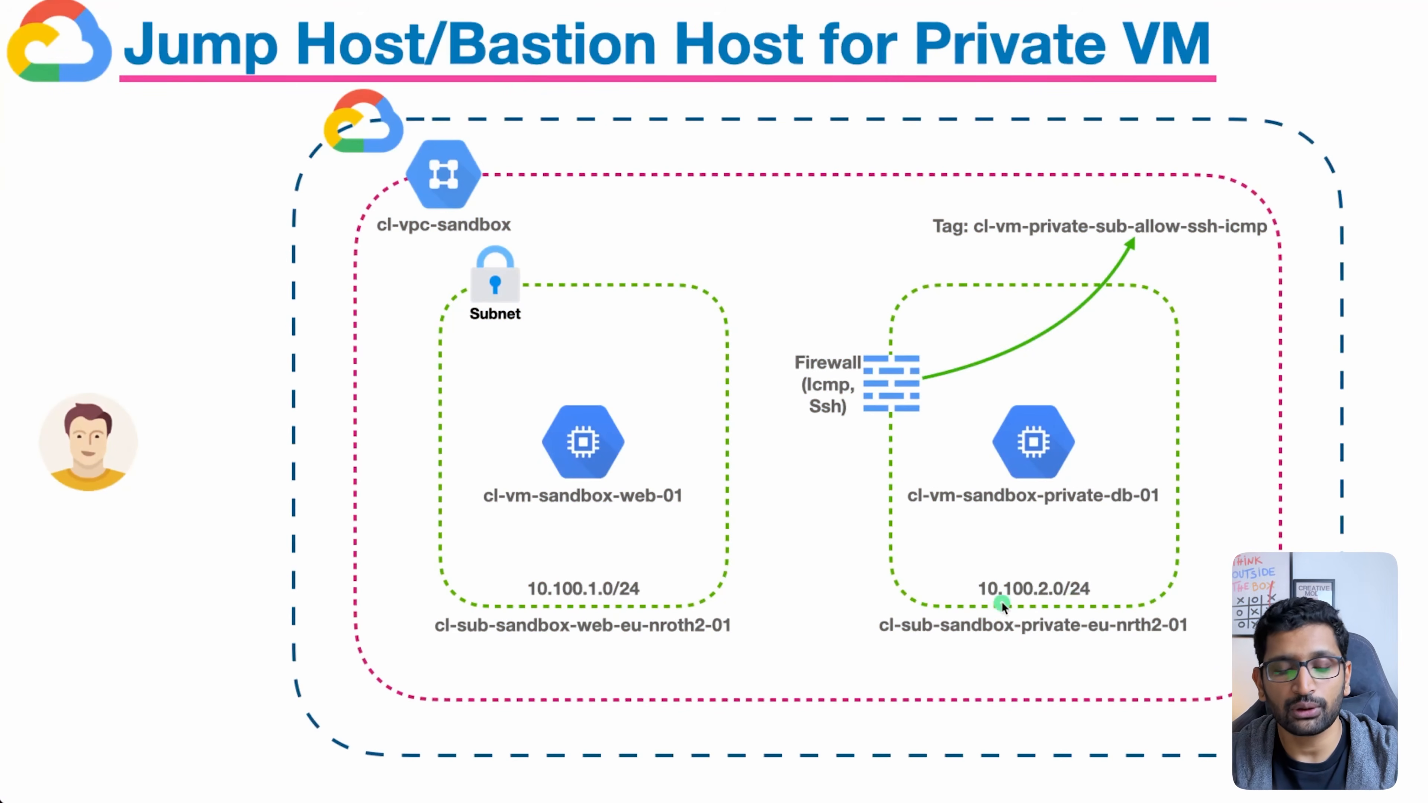
Step: Draw the firewall-to-db-01 arrow, circle the cl-vm-private-sub-allow-ssh-icmp tag, and clear the annotations
{"action": "mouse_move", "coordinate": [903, 386]}
{"action": "left_mouse_down"}
{"action": "mouse_move", "coordinate": [1024, 376]}
{"action": "mouse_move", "coordinate": [1048, 406]}
{"action": "mouse_move", "coordinate": [1047, 390]}
{"action": "left_mouse_up"}
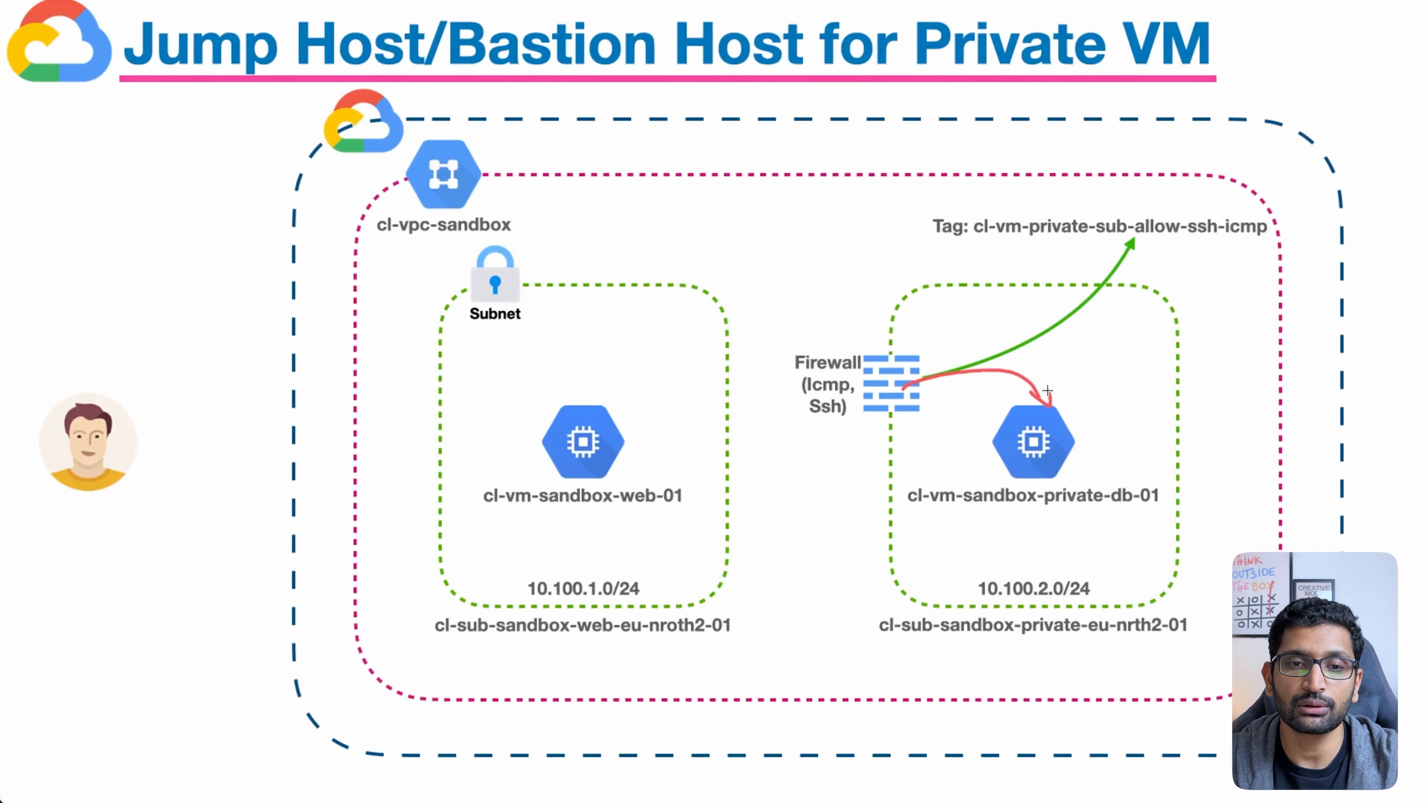
{"action": "mouse_move", "coordinate": [1245, 212]}
{"action": "left_mouse_down"}
{"action": "mouse_move", "coordinate": [971, 225]}
{"action": "mouse_move", "coordinate": [1165, 249]}
{"action": "mouse_move", "coordinate": [1240, 208]}
{"action": "mouse_move", "coordinate": [1194, 344]}
{"action": "mouse_move", "coordinate": [1082, 434]}
{"action": "mouse_move", "coordinate": [1079, 413]}
{"action": "mouse_move", "coordinate": [1102, 427]}
{"action": "left_mouse_up"}
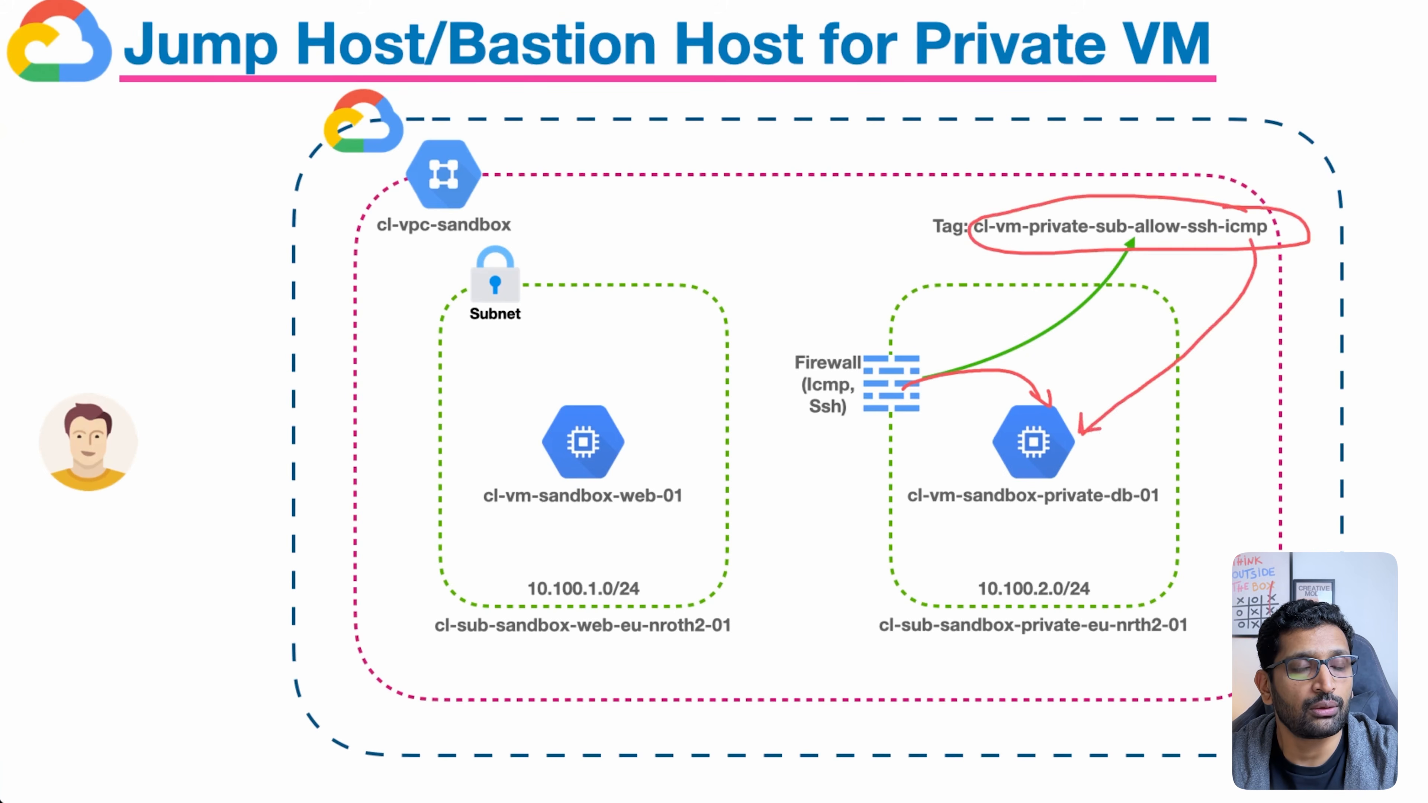
{"action": "key", "text": "Escape"}
{"action": "key", "text": "super+Tab"}
{"action": "key", "text": "super+Tab"}
{"action": "key", "text": "super+Tab"}
{"action": "key", "text": "super+Tab"}
{"action": "key", "text": "super+Tab"}
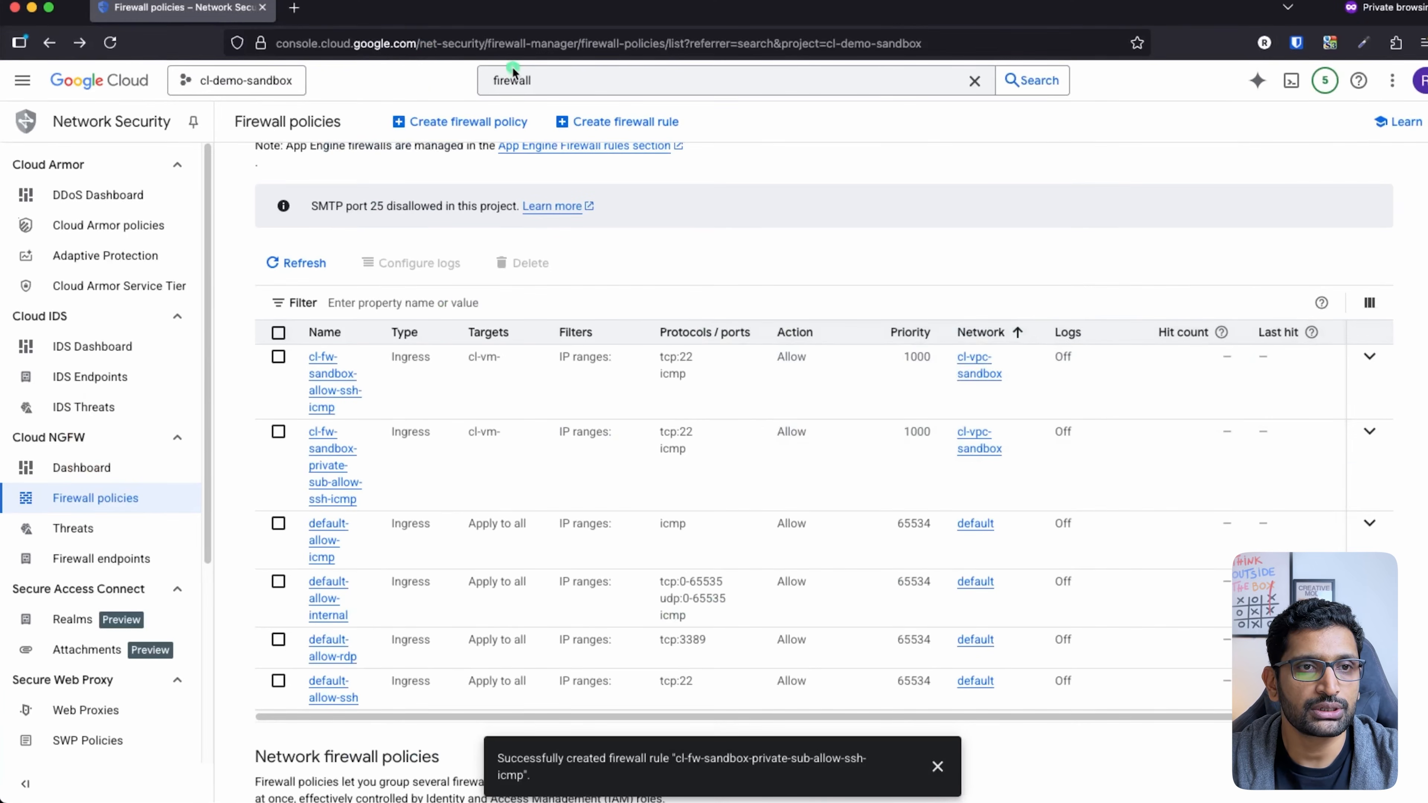
Step: Search 'vm' to reach the VM instances page and circle cl-vm-sandbox-private-db-01
{"action": "left_click", "coordinate": [510, 86]}
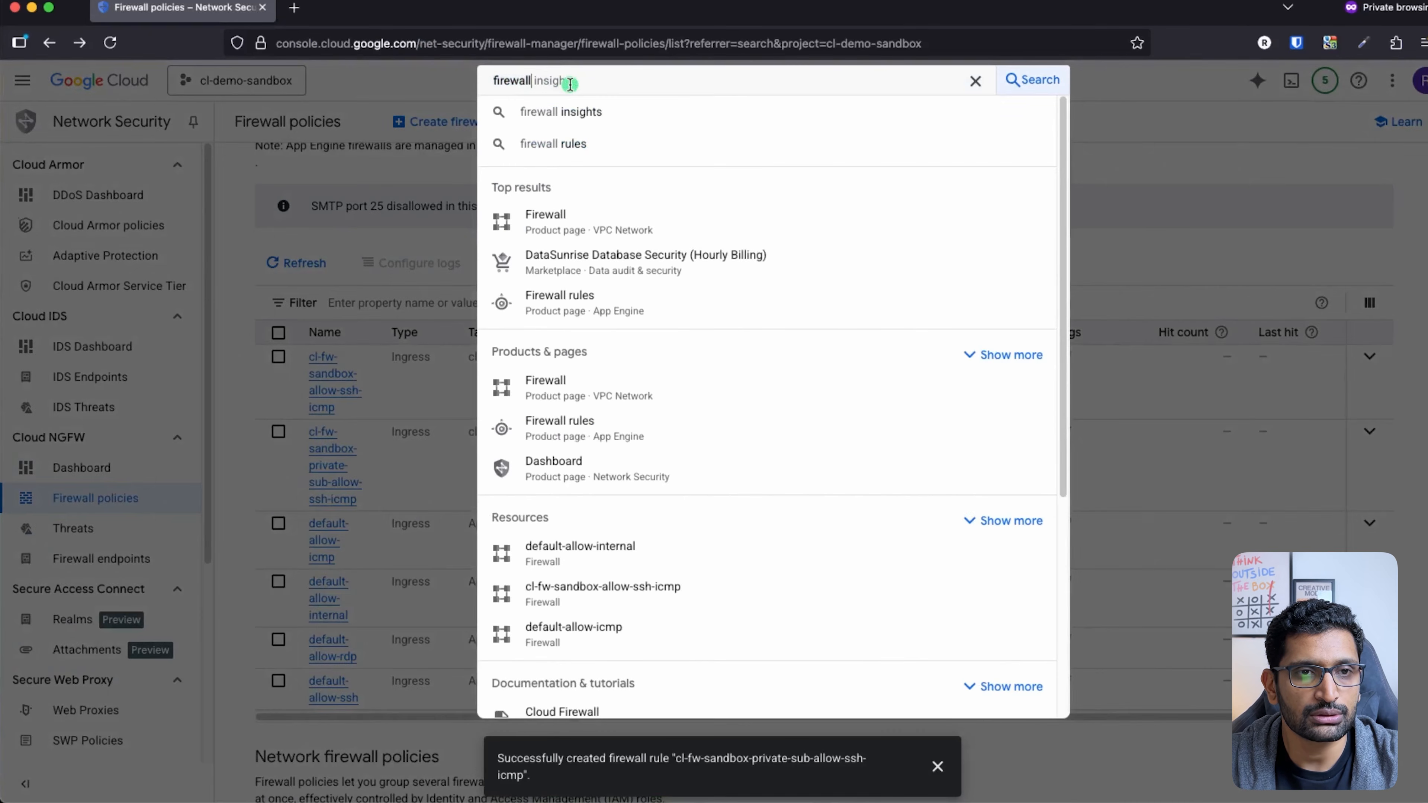
{"action": "type", "text": "vm"}
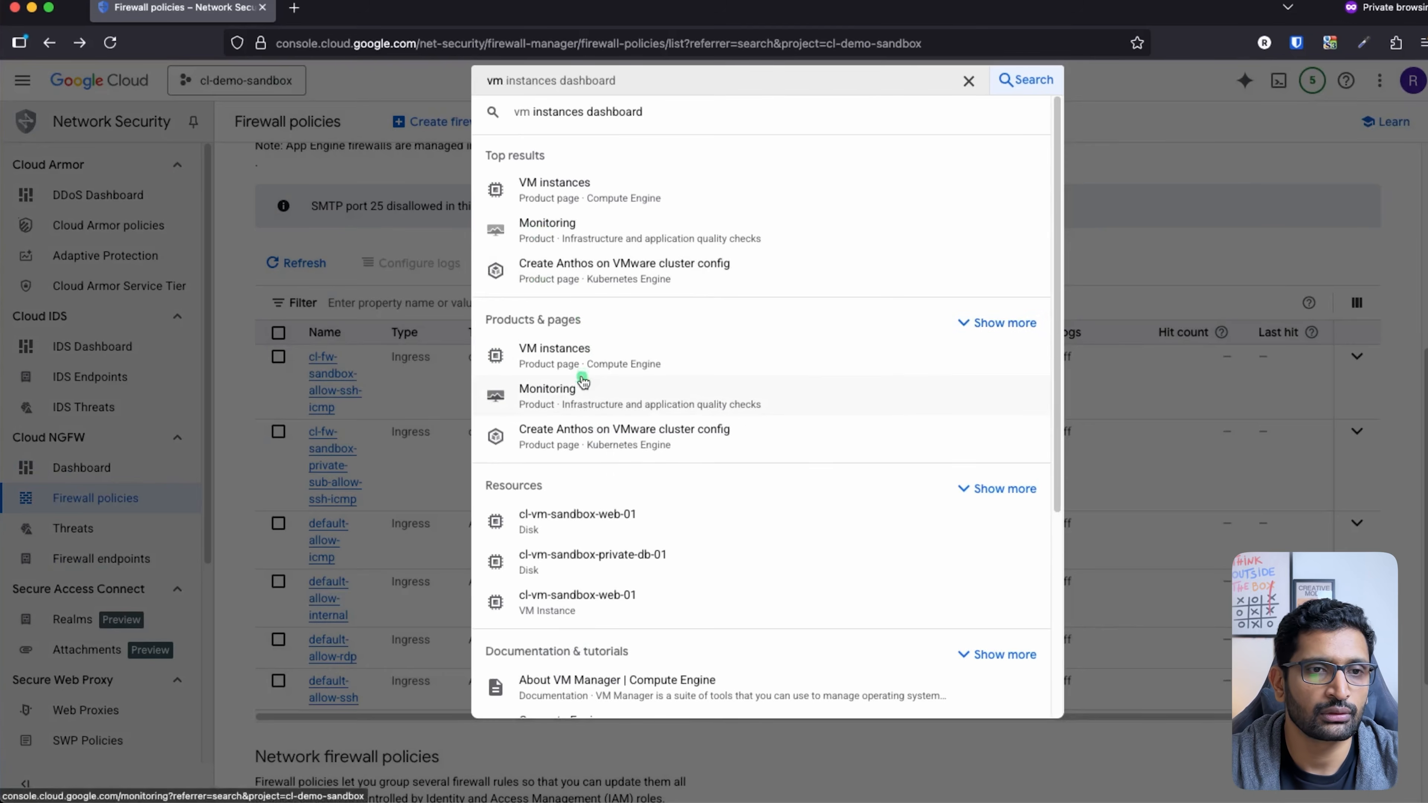
{"action": "left_click", "coordinate": [580, 393]}
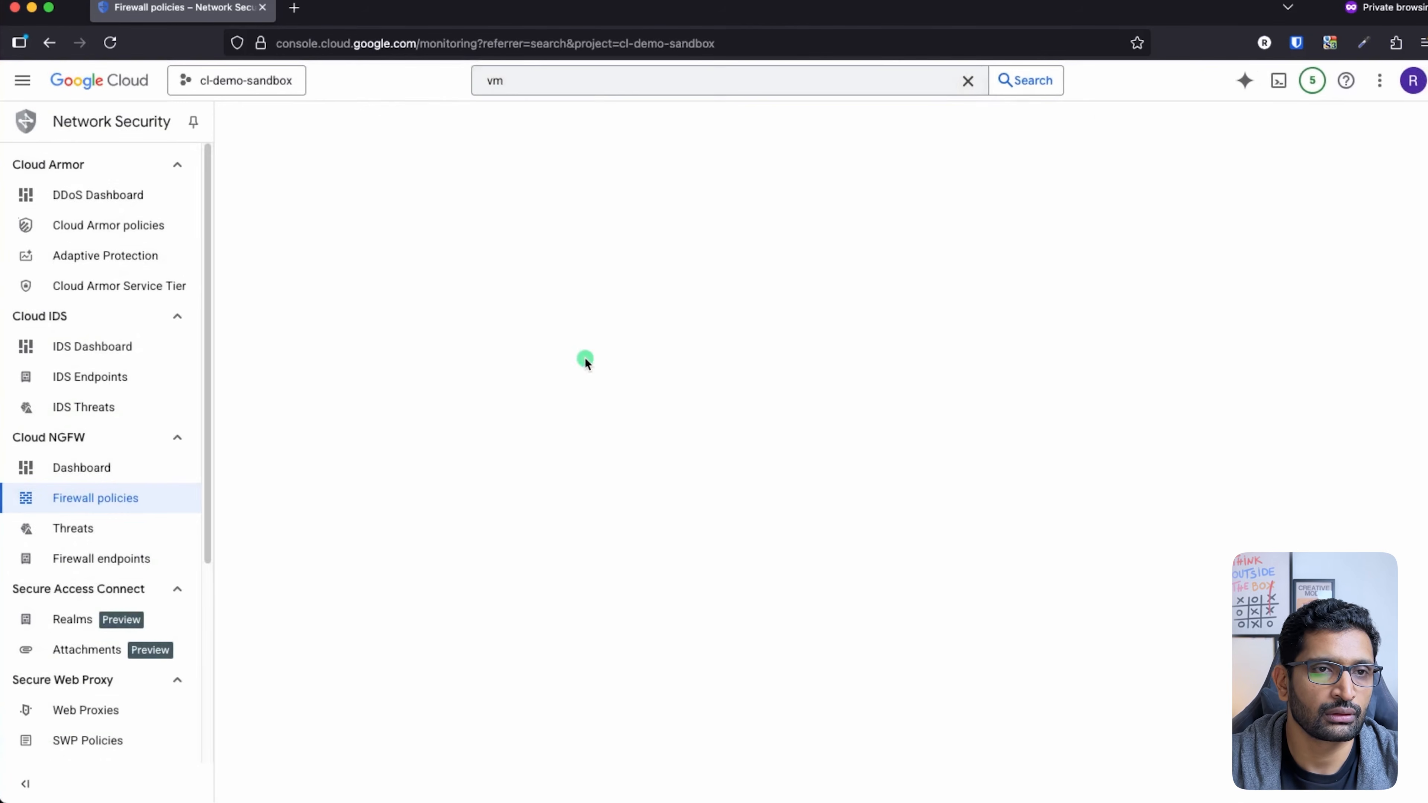
{"action": "left_click", "coordinate": [597, 90]}
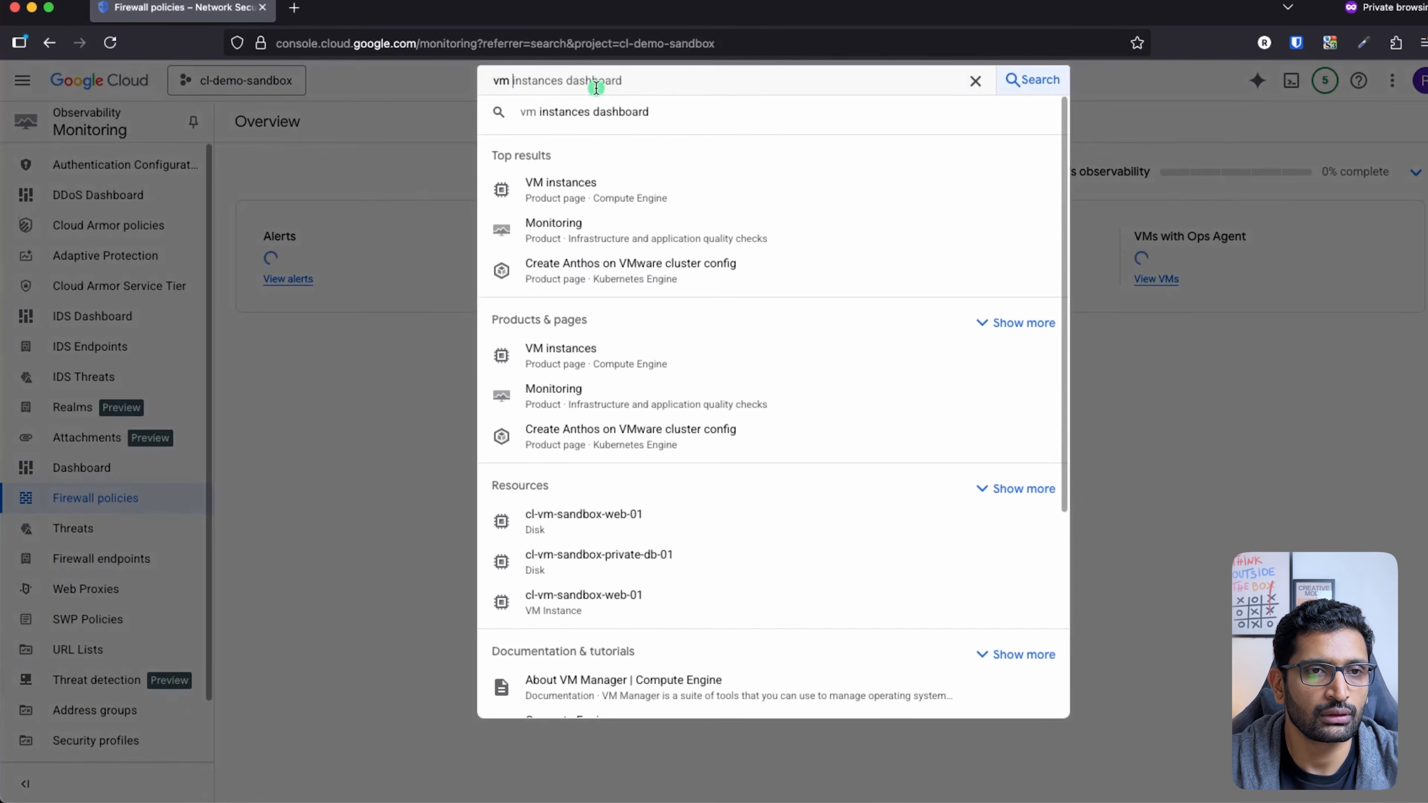
{"action": "left_click", "coordinate": [573, 348]}
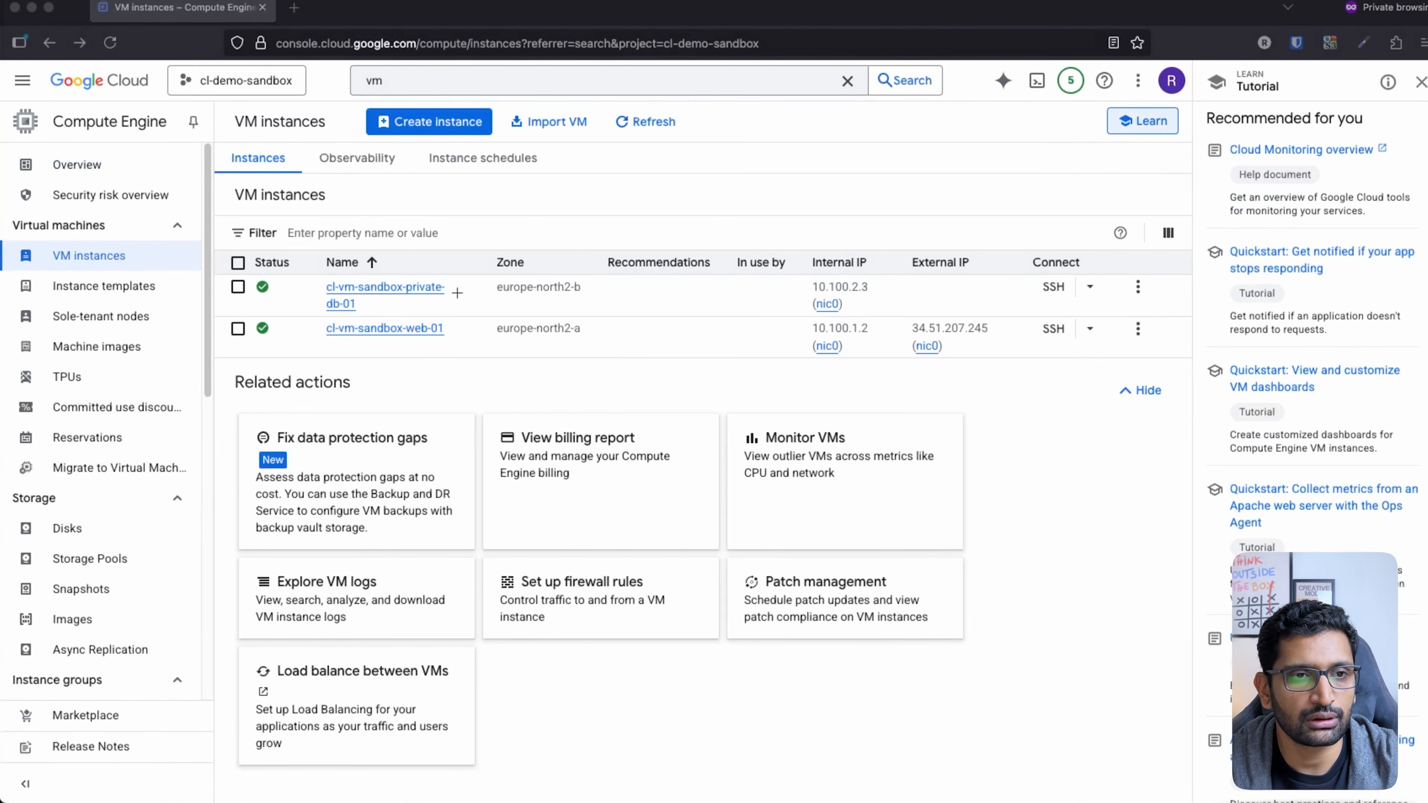
{"action": "mouse_move", "coordinate": [457, 292]}
{"action": "left_mouse_down"}
{"action": "mouse_move", "coordinate": [276, 290]}
{"action": "mouse_move", "coordinate": [427, 264]}
{"action": "mouse_move", "coordinate": [396, 267]}
{"action": "left_mouse_up"}
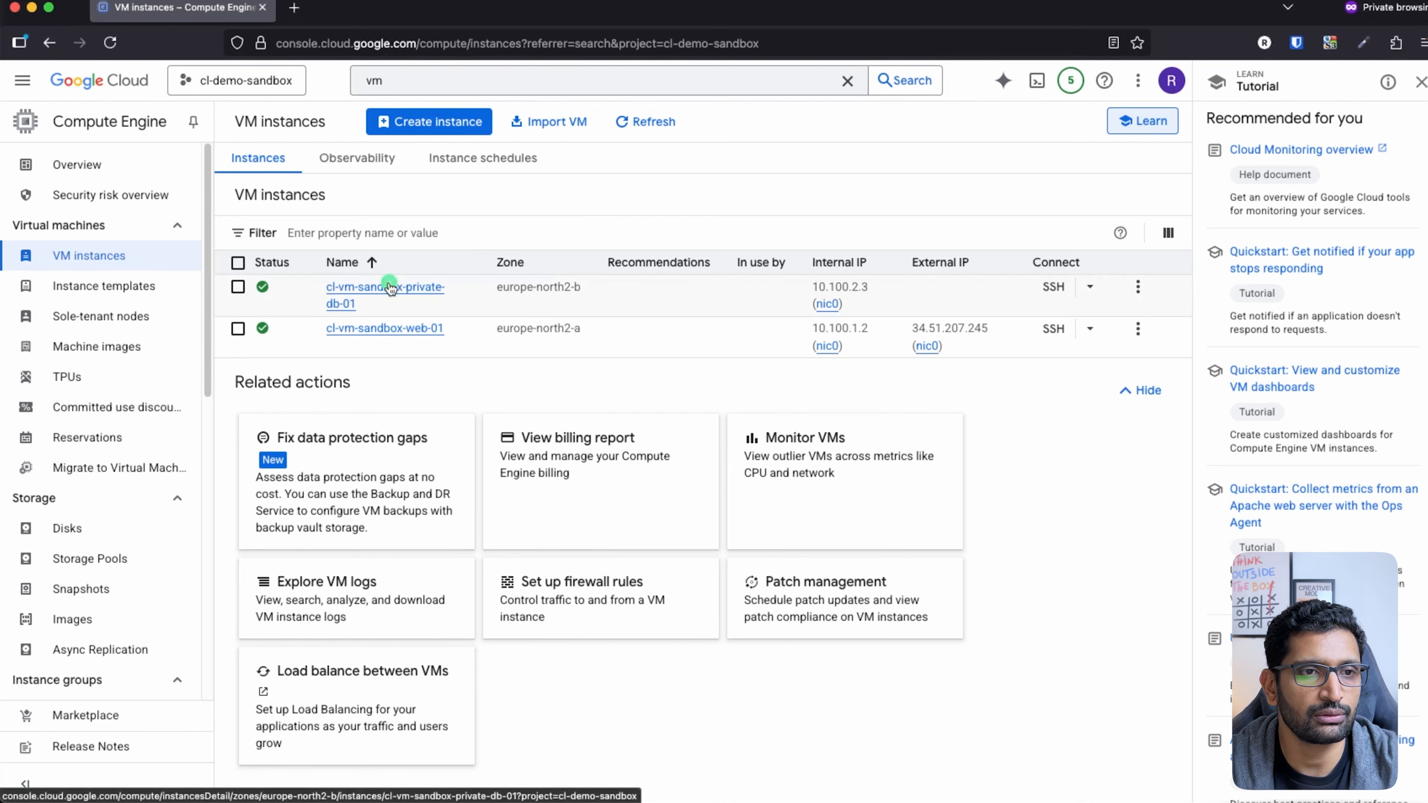
Step: Open cl-vm-sandbox-private-db-01's details, review them, and enter edit mode
{"action": "left_click", "coordinate": [387, 298]}
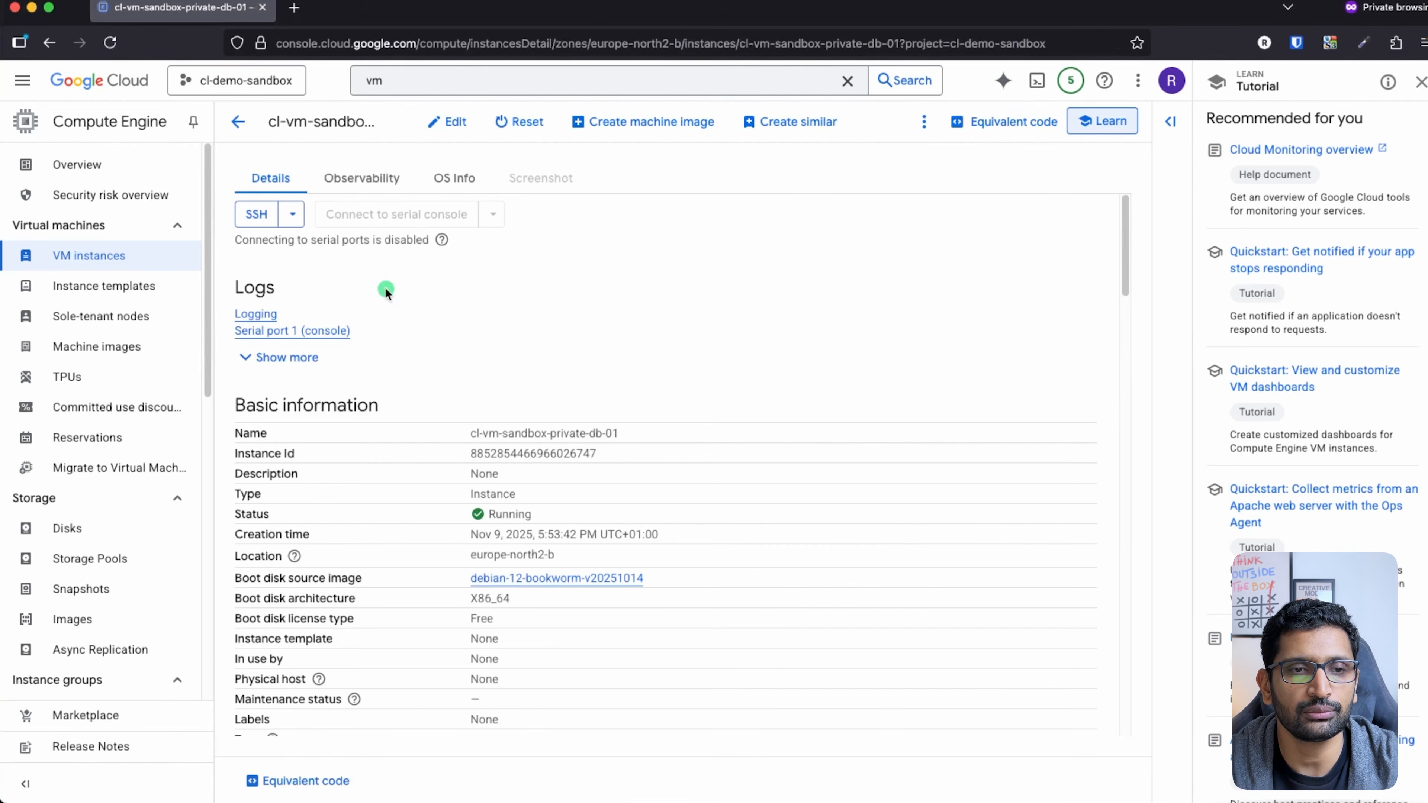
{"action": "scroll", "coordinate": [654, 381], "scroll_direction": "down", "scroll_amount": 7}
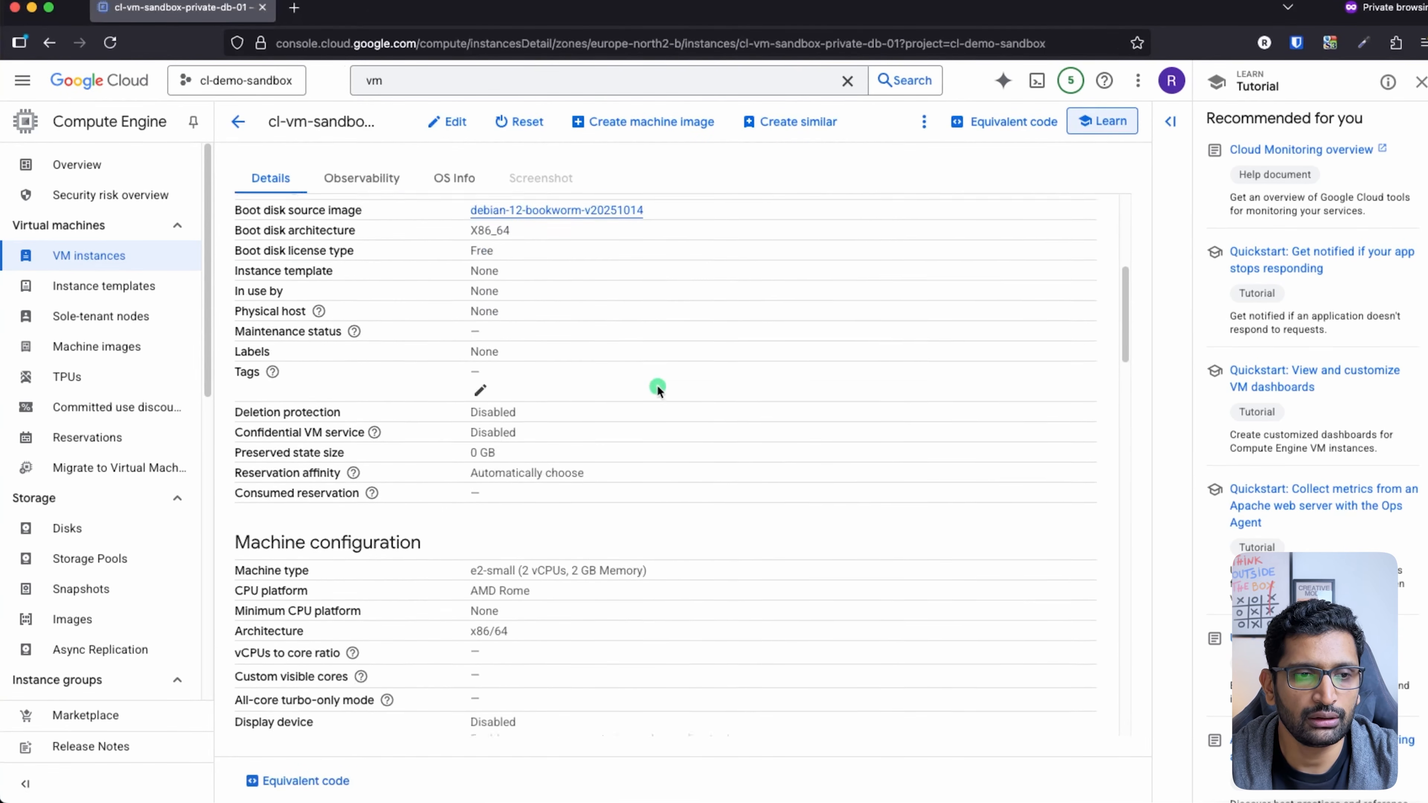
{"action": "scroll", "coordinate": [657, 386], "scroll_direction": "up", "scroll_amount": 3}
{"action": "key", "text": "ctrl+a"}
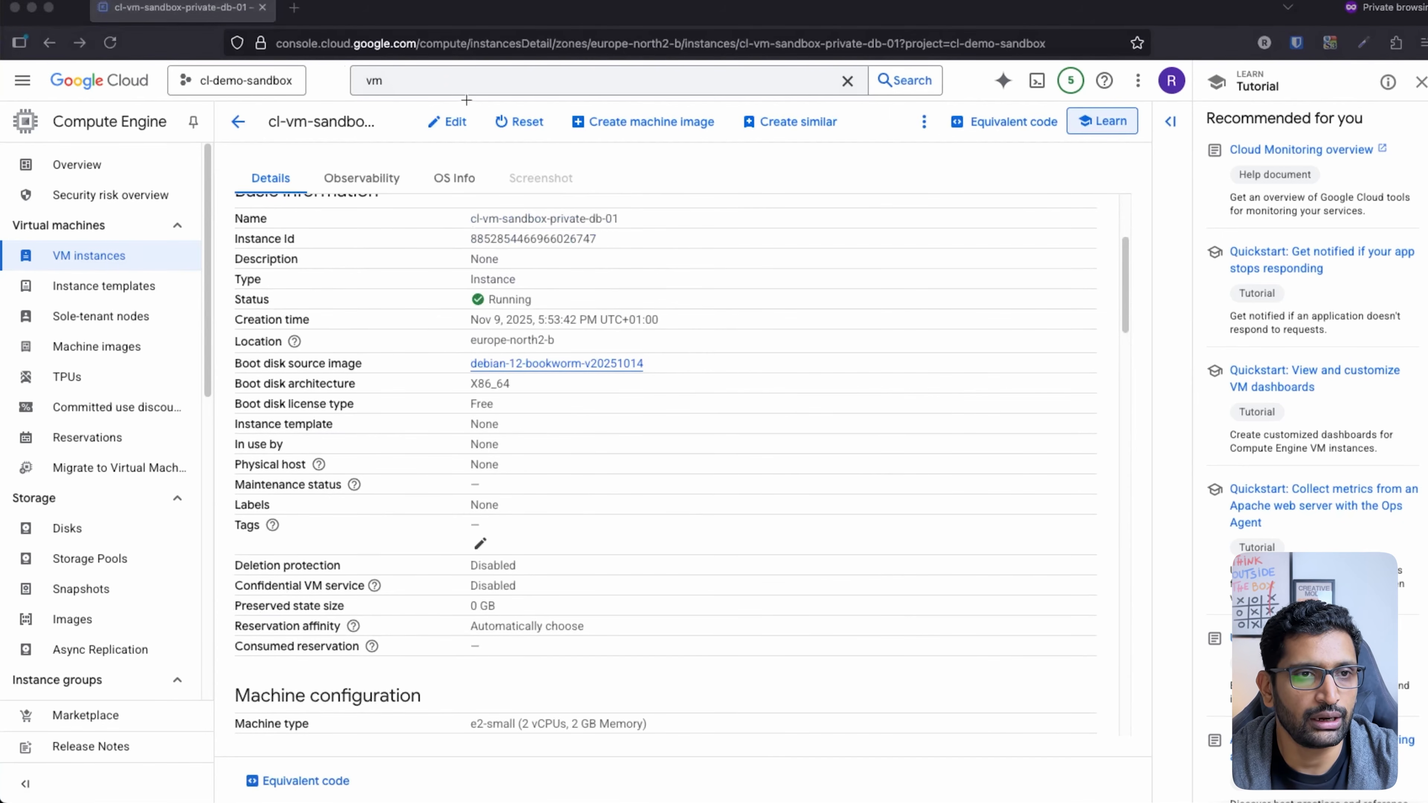
{"action": "mouse_move", "coordinate": [465, 102]}
{"action": "left_mouse_down"}
{"action": "mouse_move", "coordinate": [494, 114]}
{"action": "mouse_move", "coordinate": [451, 102]}
{"action": "left_mouse_up"}
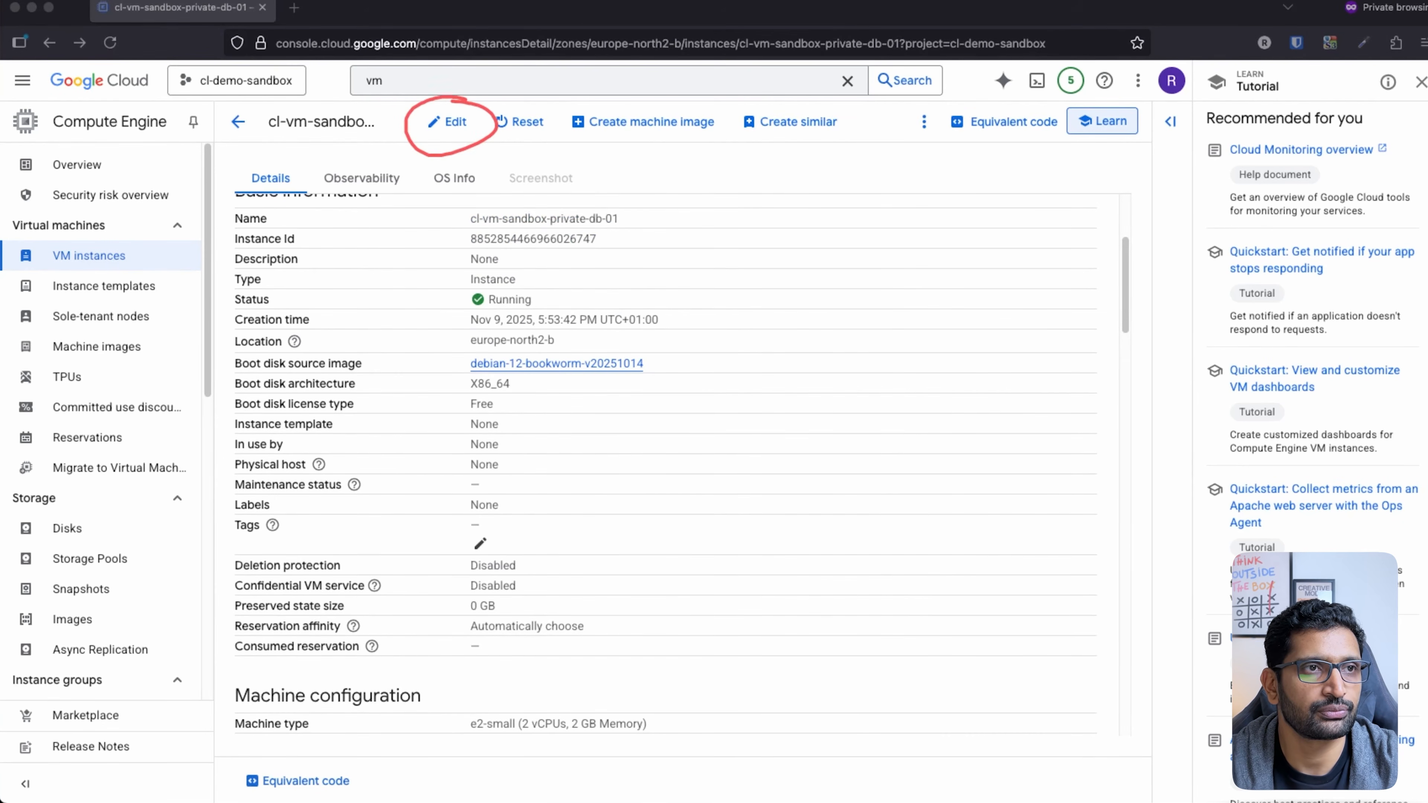
{"action": "left_click", "coordinate": [447, 122]}
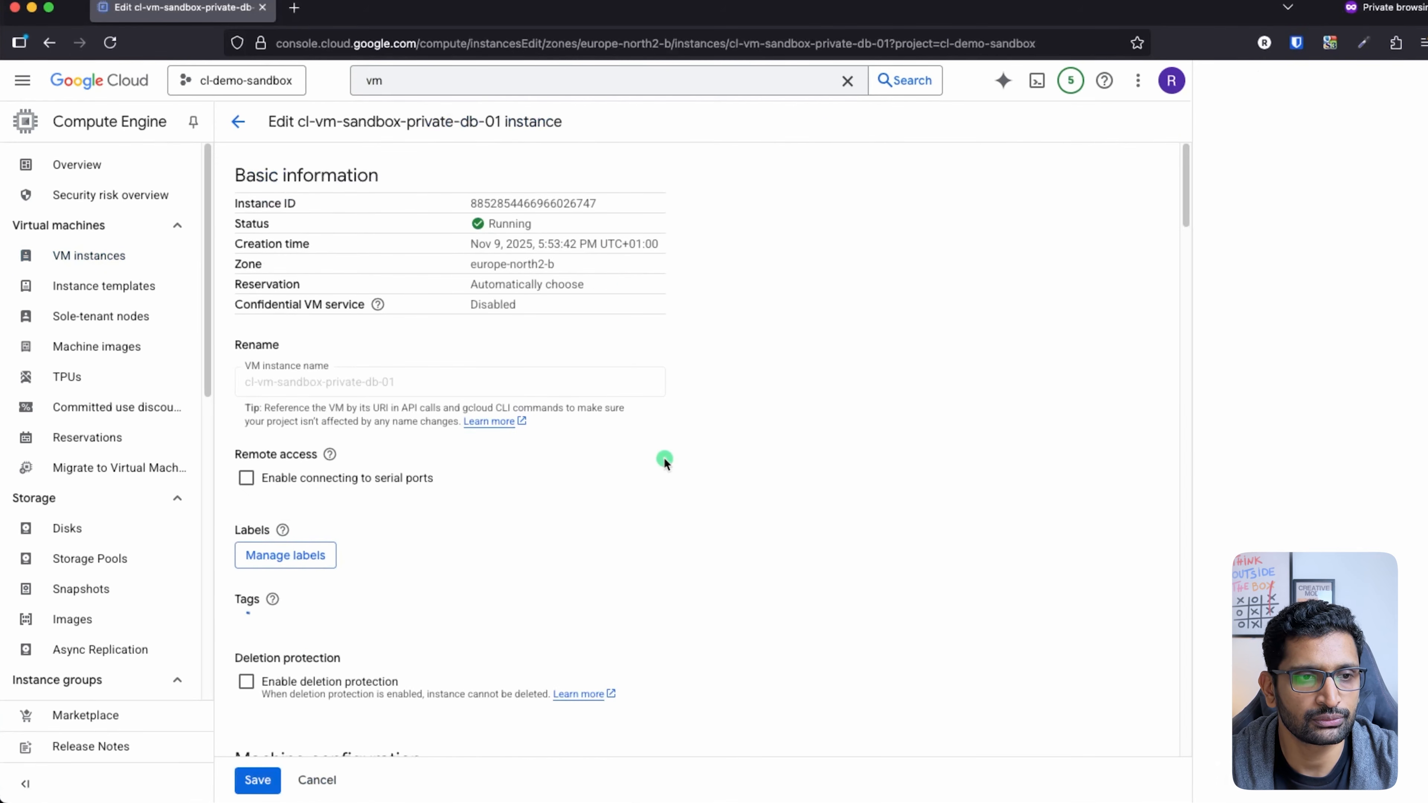
Step: Scroll the edit form to the Network tags area and highlight it for viewers
{"action": "scroll", "coordinate": [663, 457], "scroll_direction": "down", "scroll_amount": 15}
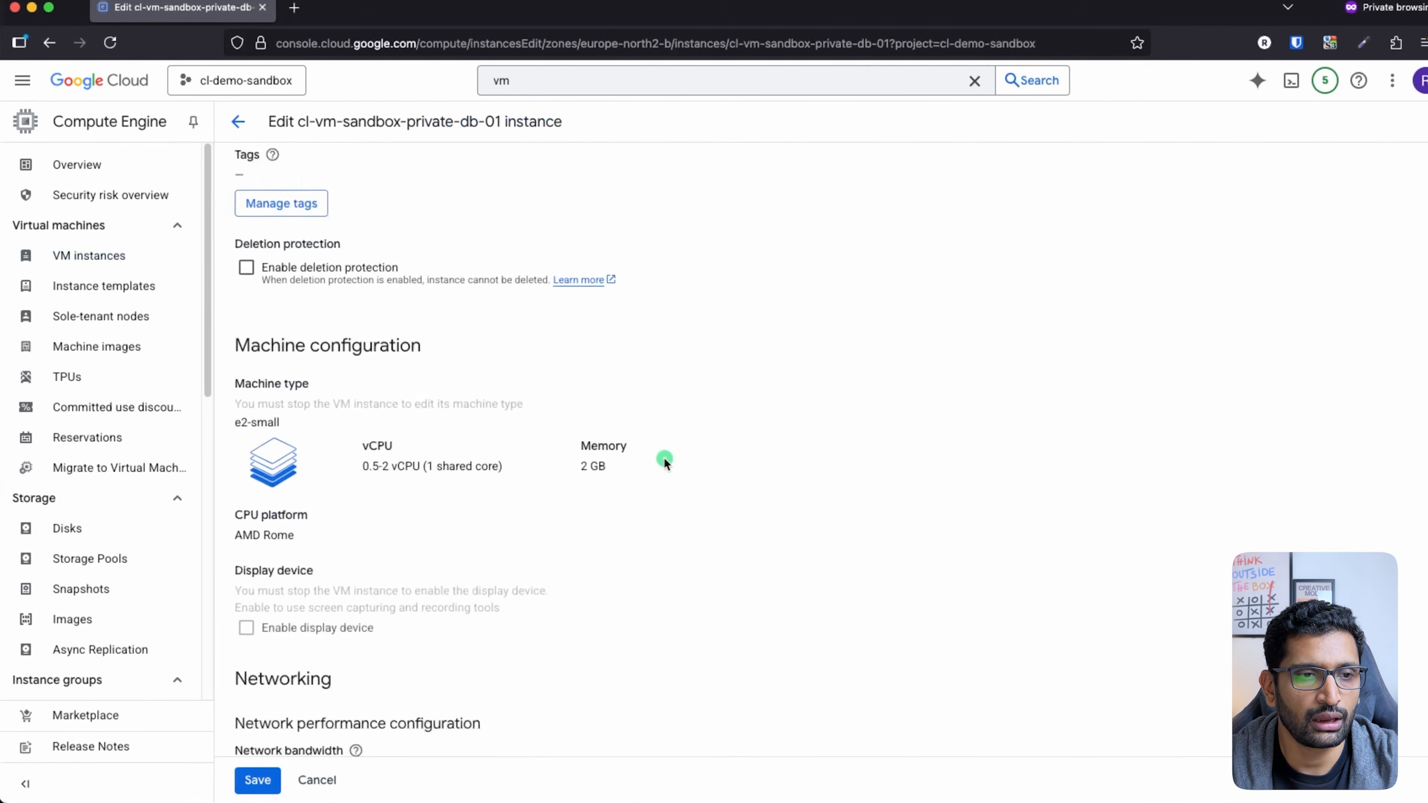
{"action": "scroll", "coordinate": [663, 457], "scroll_direction": "down", "scroll_amount": 4}
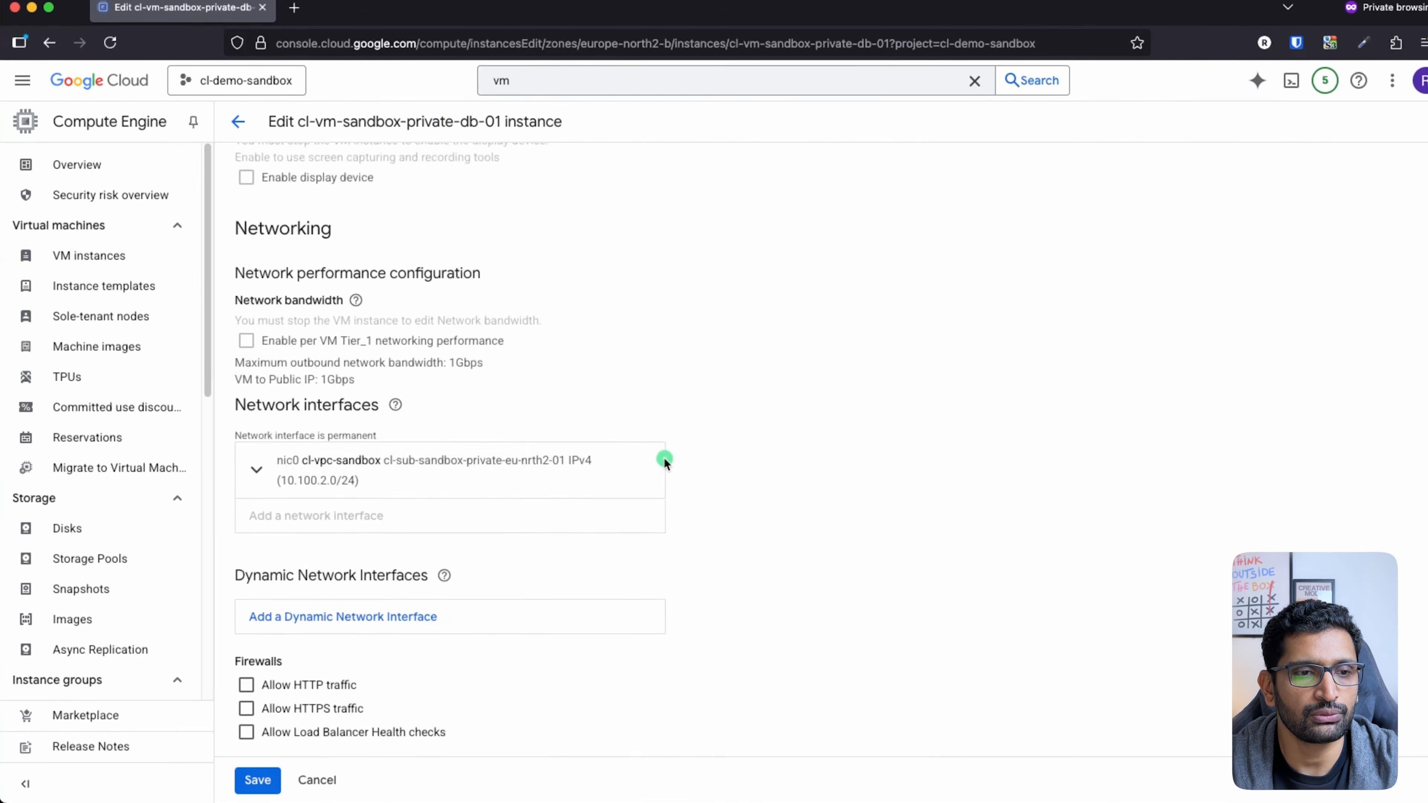
{"action": "scroll", "coordinate": [665, 462], "scroll_direction": "up", "scroll_amount": 20}
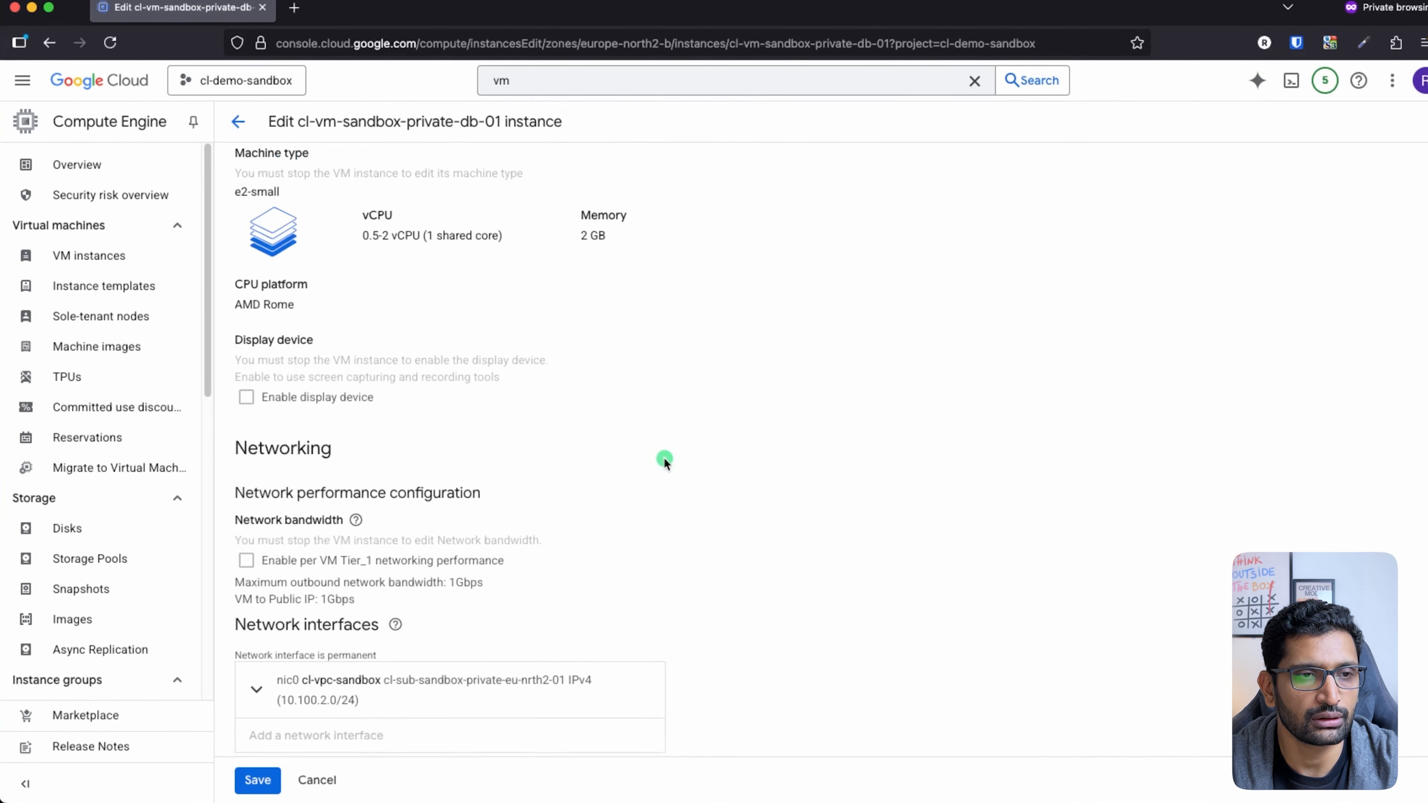
{"action": "scroll", "coordinate": [664, 457], "scroll_direction": "up", "scroll_amount": 5}
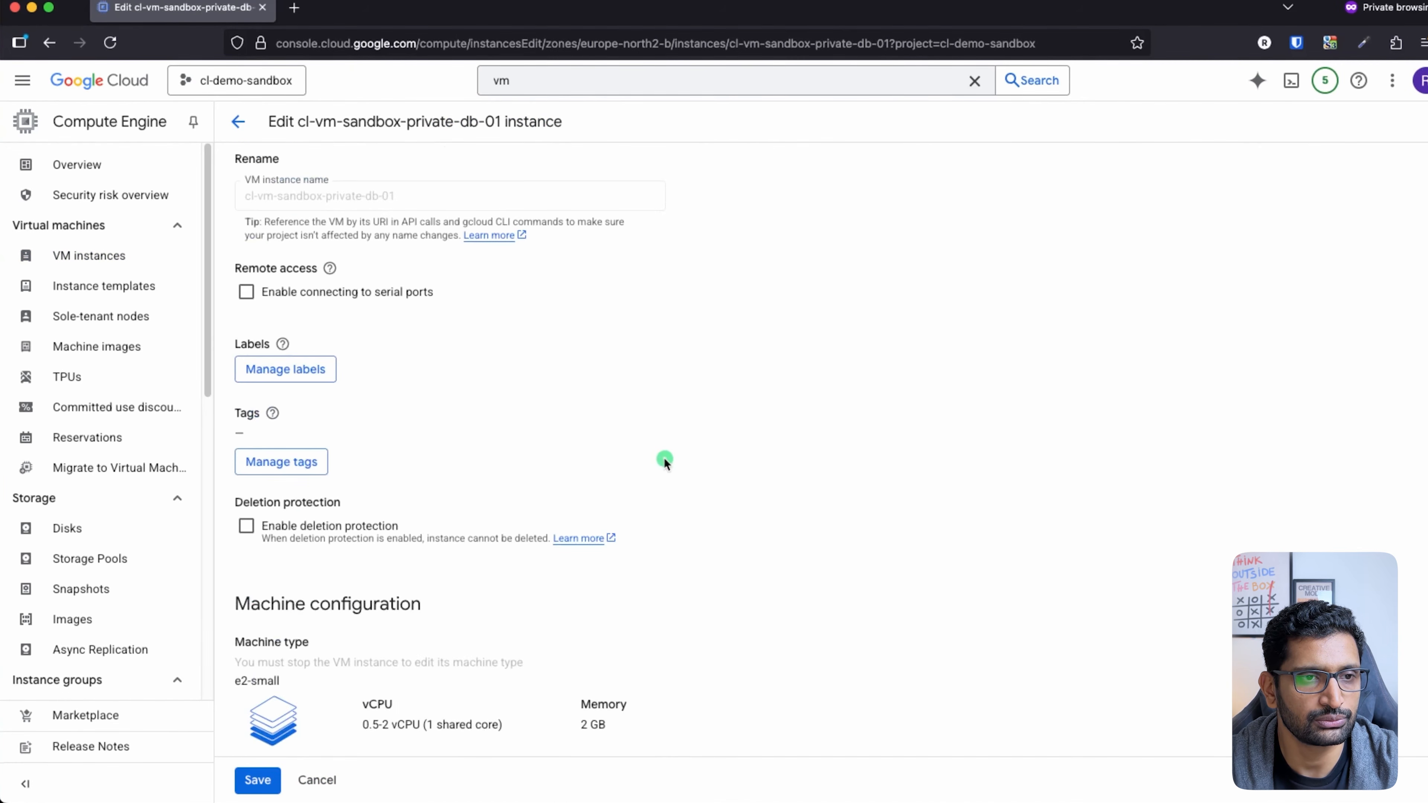
{"action": "scroll", "coordinate": [664, 458], "scroll_direction": "down", "scroll_amount": 20}
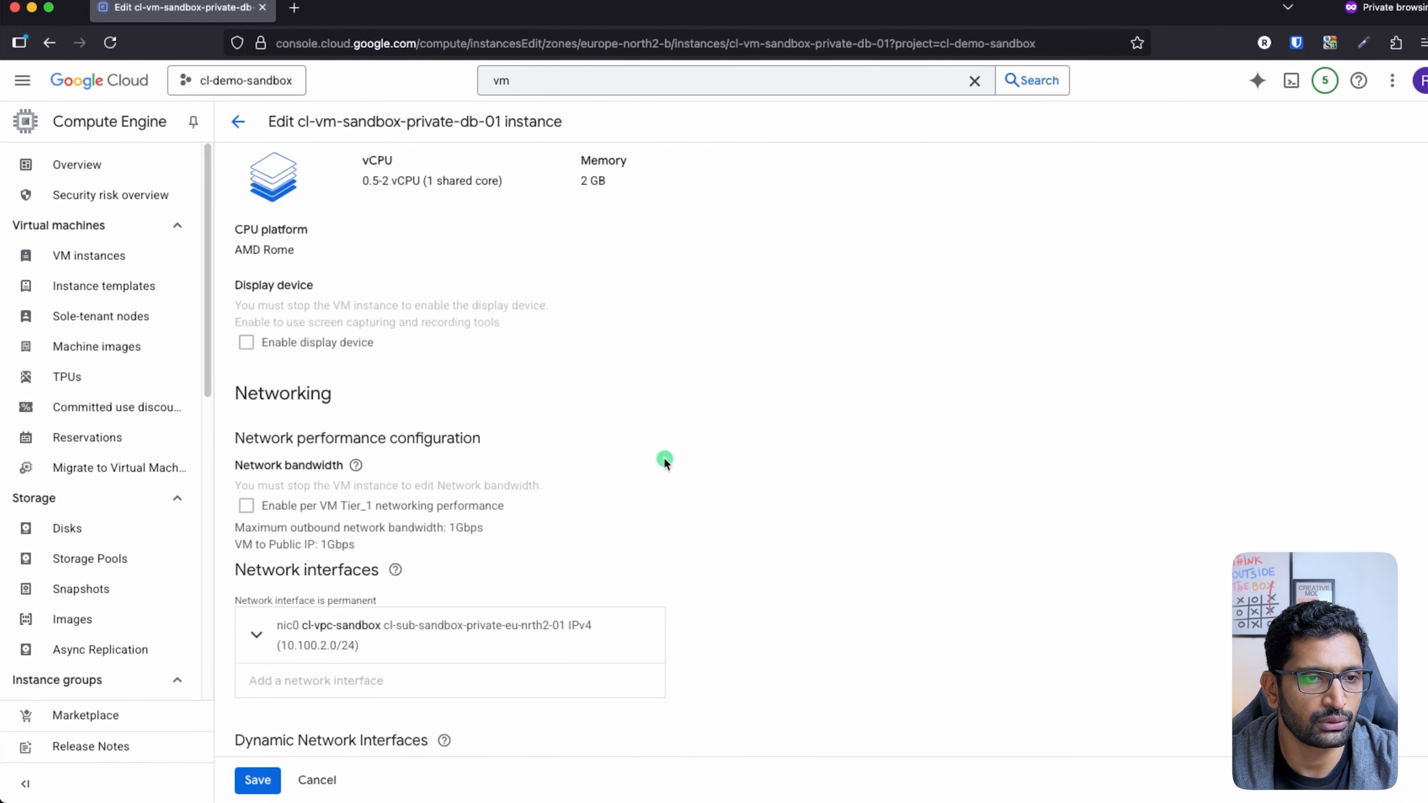
{"action": "scroll", "coordinate": [664, 458], "scroll_direction": "down", "scroll_amount": 2}
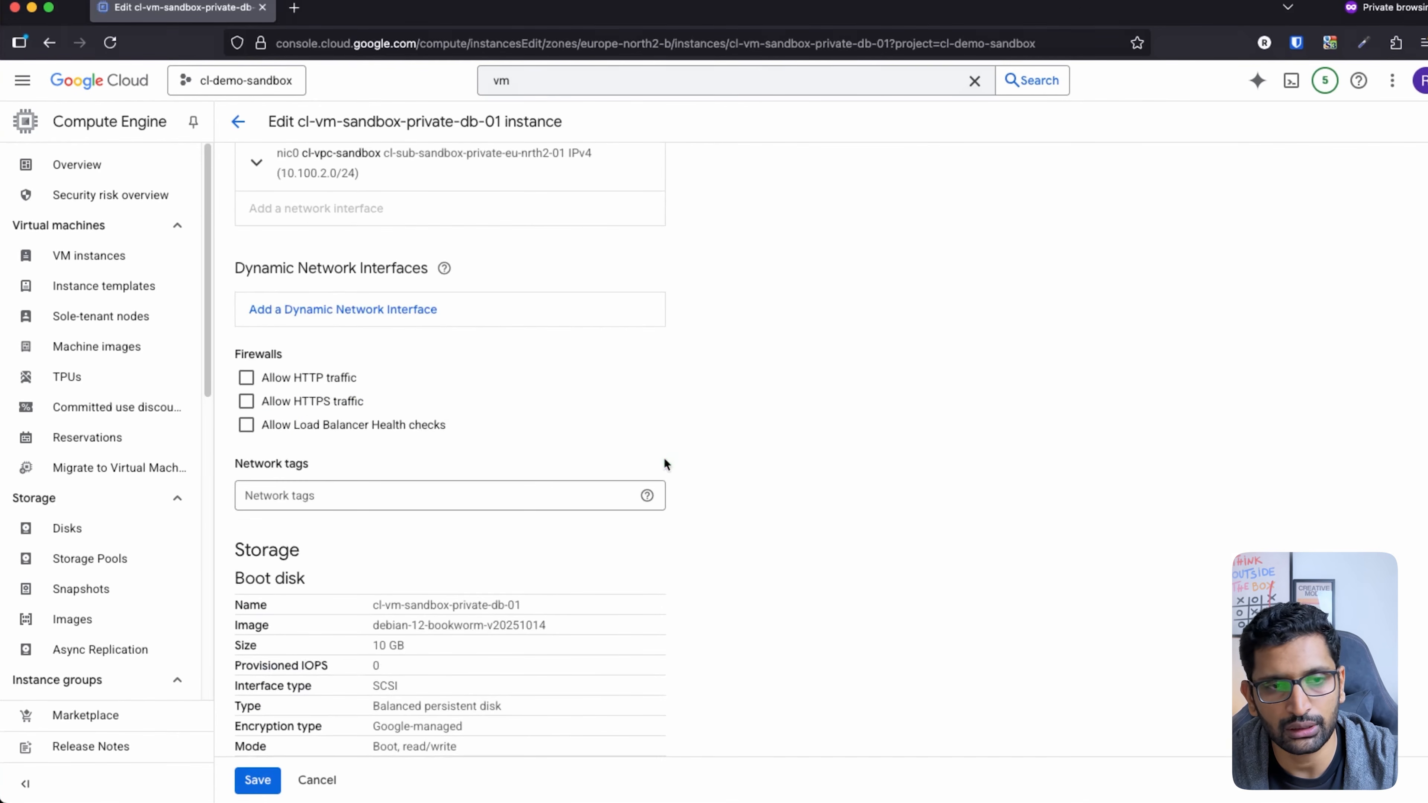
{"action": "mouse_move", "coordinate": [388, 445]}
{"action": "left_mouse_down"}
{"action": "mouse_move", "coordinate": [323, 528]}
{"action": "mouse_move", "coordinate": [318, 435]}
{"action": "mouse_move", "coordinate": [336, 437]}
{"action": "left_mouse_up"}
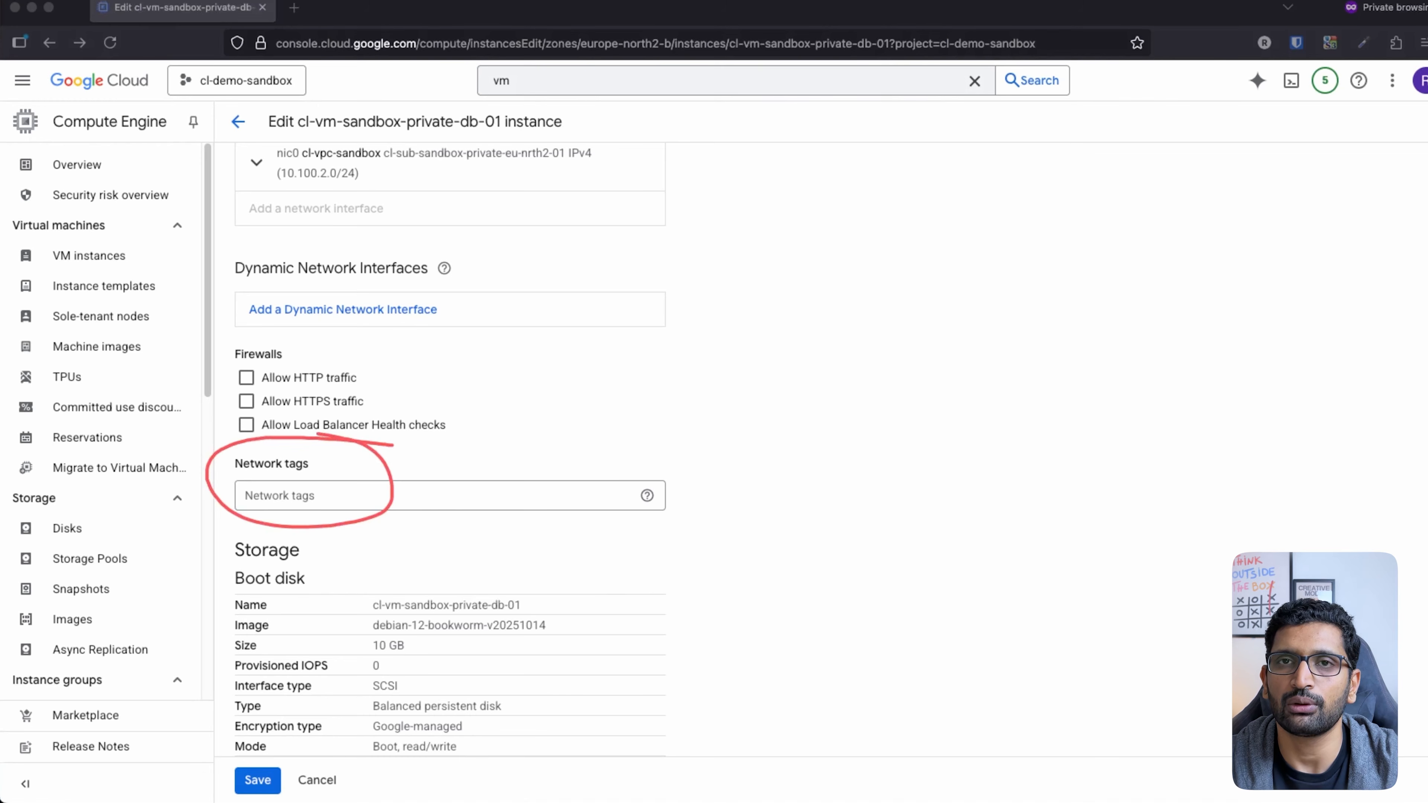
{"action": "key", "text": "Escape"}
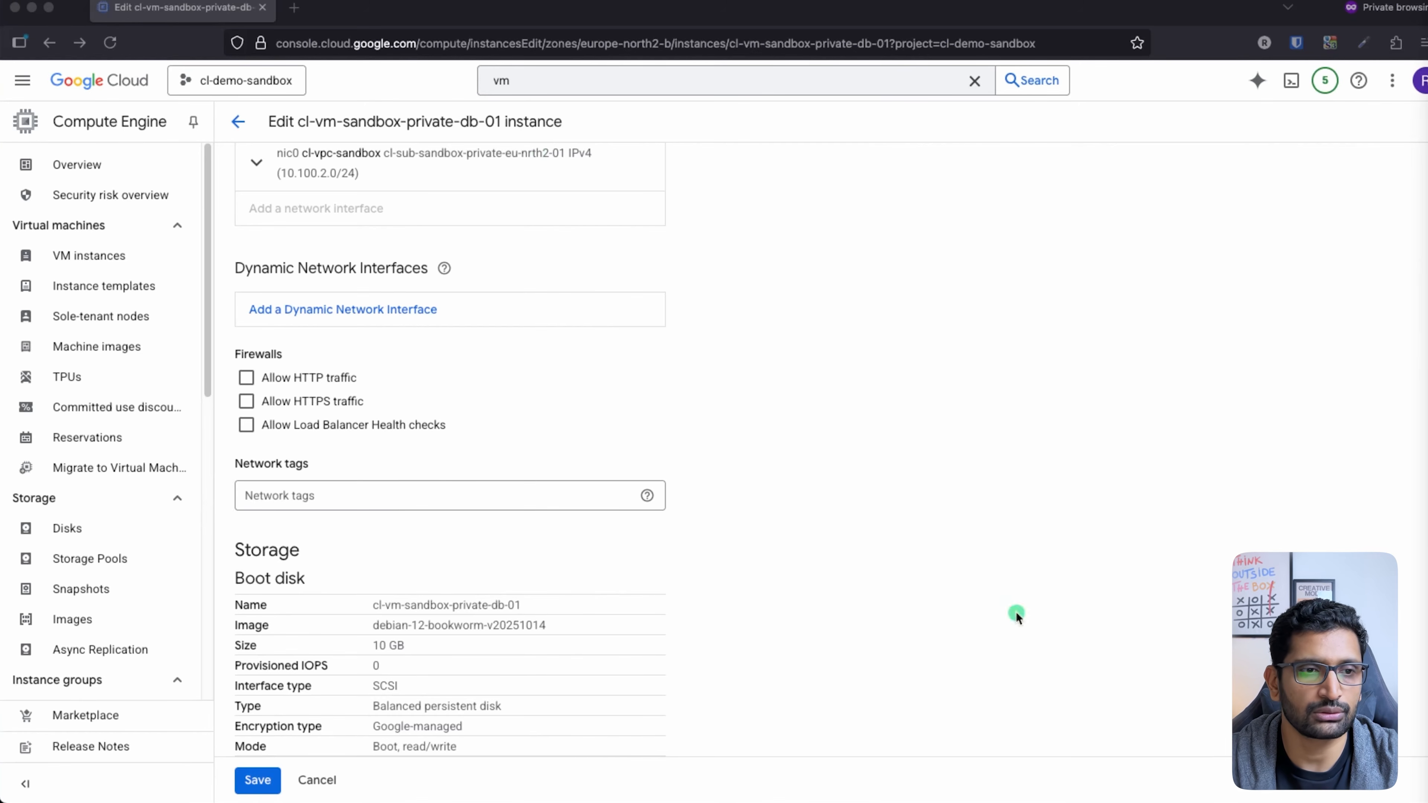
Step: Add network tag cl-vm-private-sub-allow-ssh-icmp, save the instance, and go back to VM instances
{"action": "left_click", "coordinate": [436, 497]}
{"action": "type", "text": "cl-vm-private-sub-allow-ssh-icmp"}
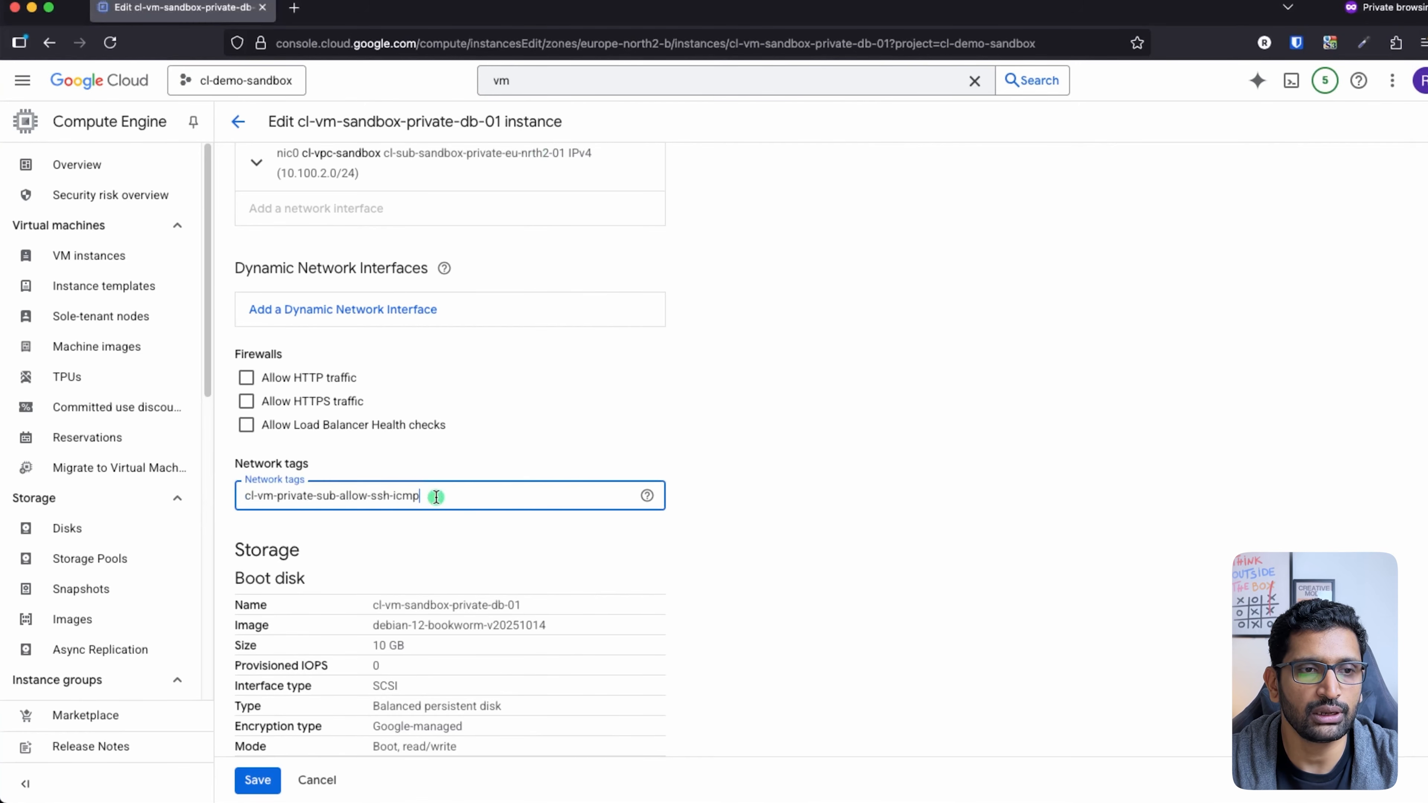
{"action": "left_click", "coordinate": [607, 544]}
{"action": "left_click", "coordinate": [258, 781]}
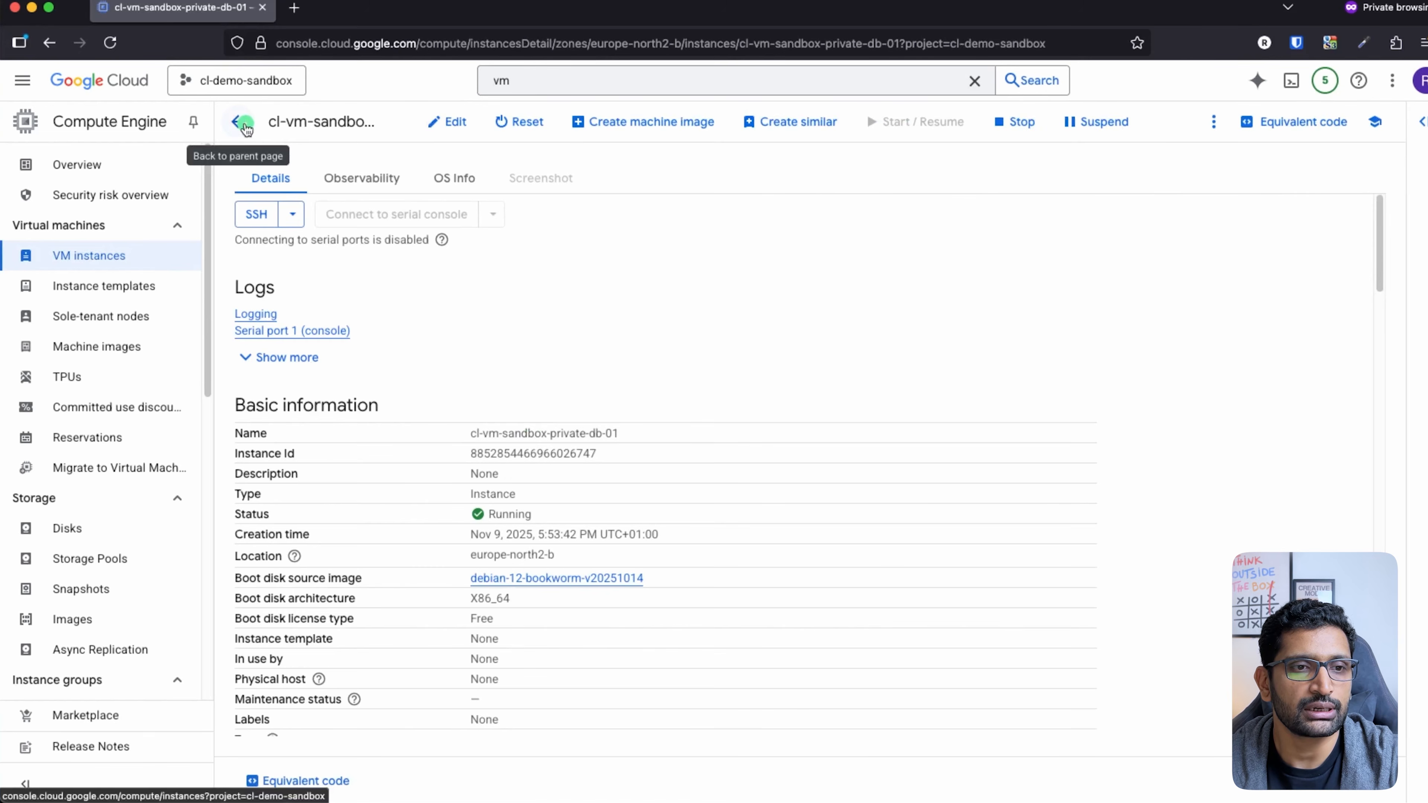
{"action": "left_click", "coordinate": [244, 122]}
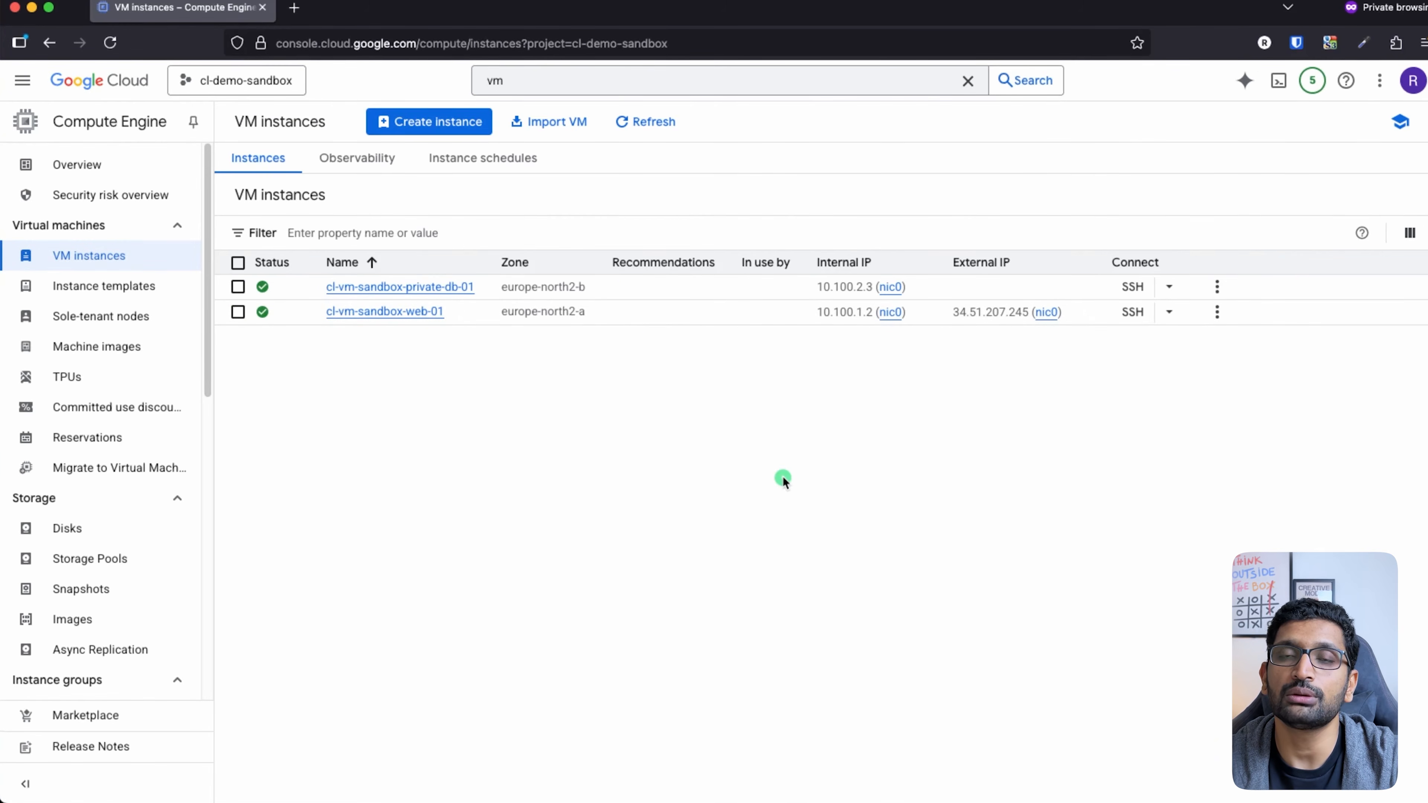
{"action": "key", "text": "super+Tab"}
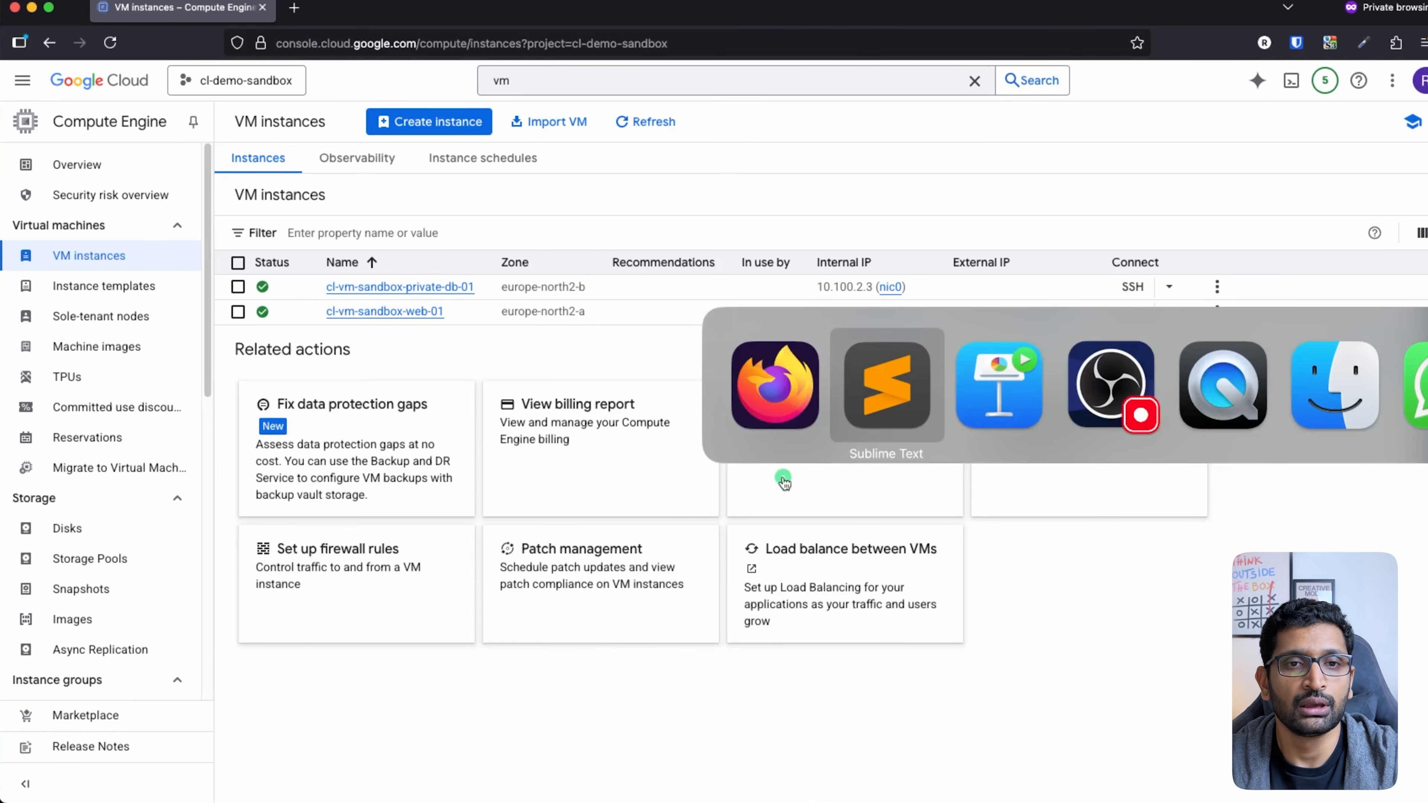
{"action": "key", "text": "super+Tab"}
{"action": "left_click", "coordinate": [817, 610]}
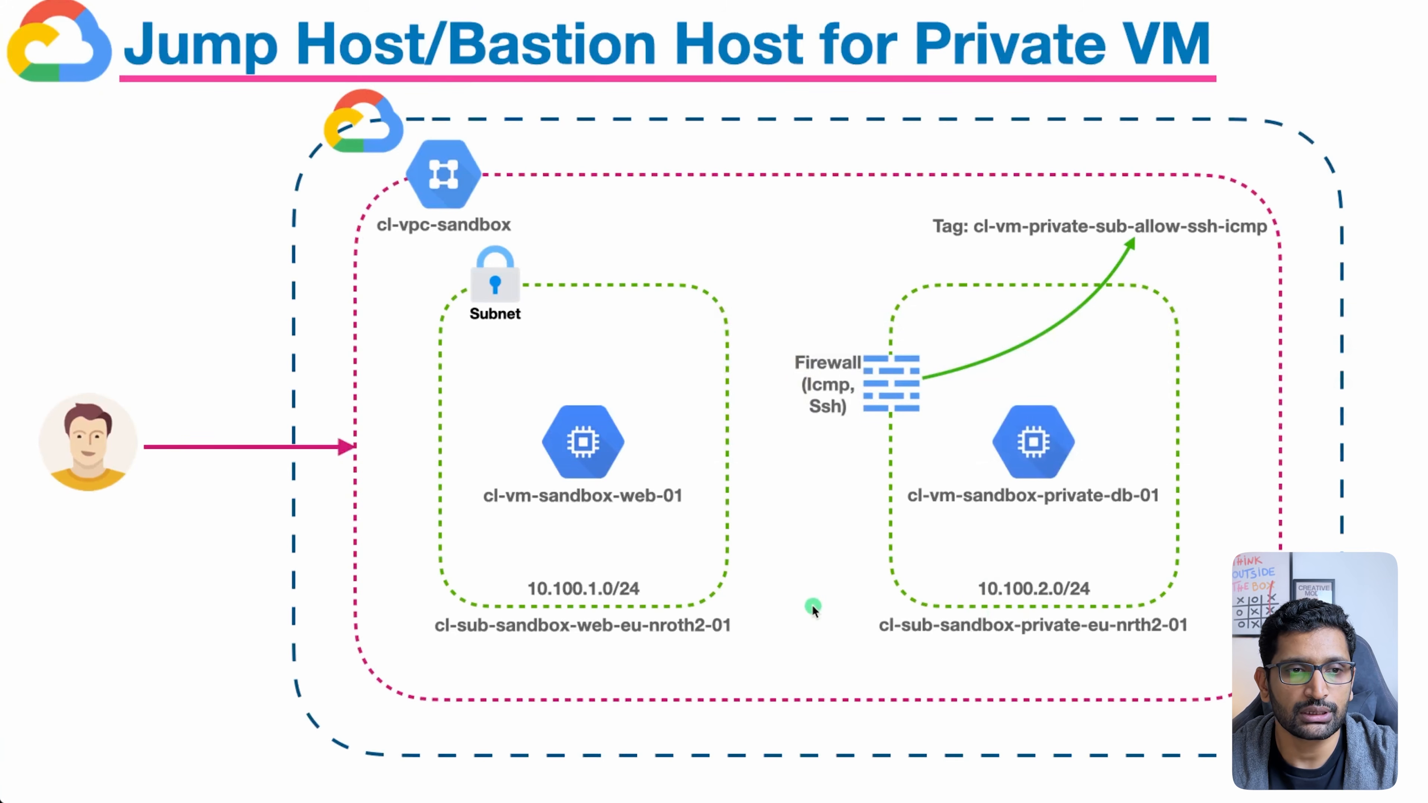
{"action": "mouse_move", "coordinate": [651, 371]}
{"action": "left_mouse_down"}
{"action": "mouse_move", "coordinate": [610, 360]}
{"action": "mouse_move", "coordinate": [694, 394]}
{"action": "mouse_move", "coordinate": [592, 360]}
{"action": "left_mouse_up"}
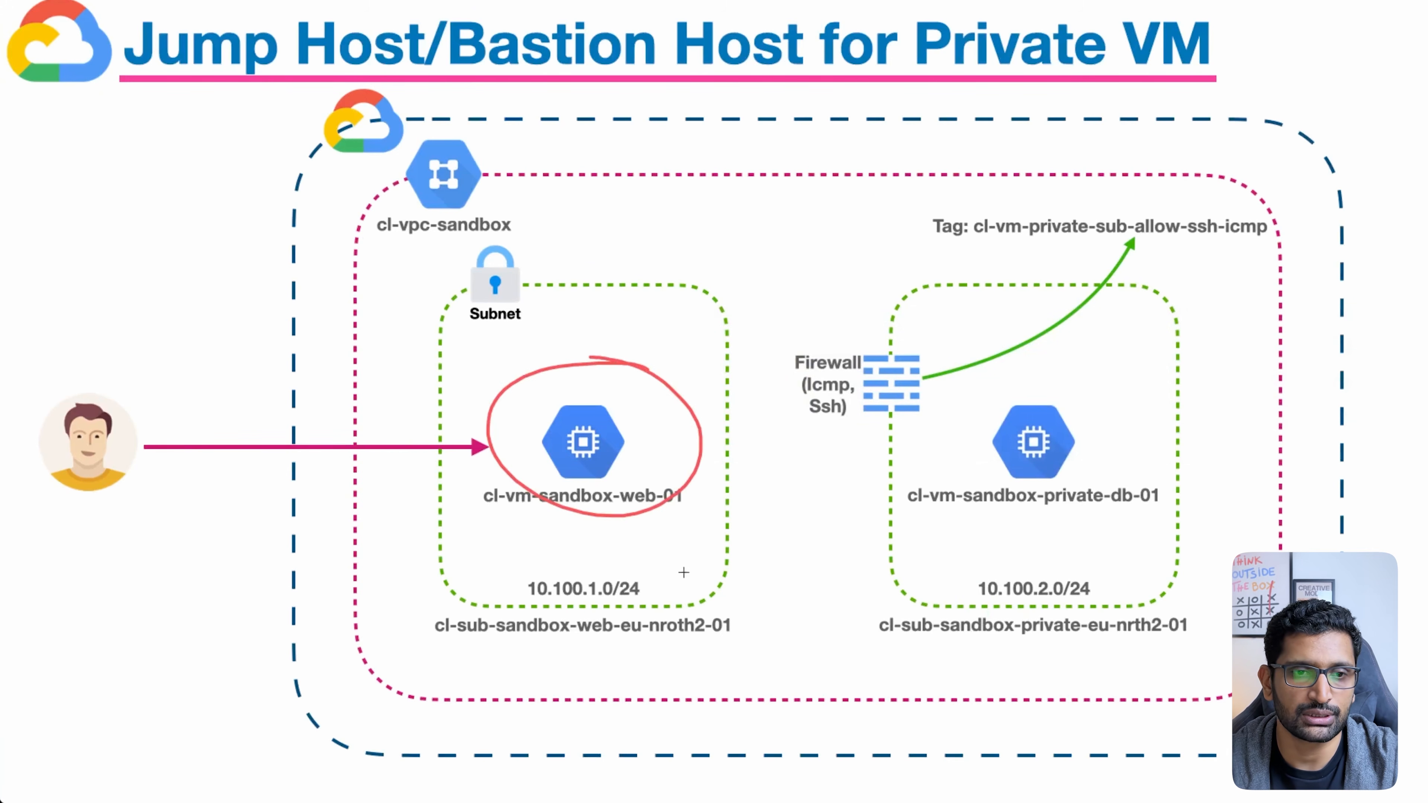
{"action": "mouse_move", "coordinate": [681, 553]}
{"action": "left_mouse_down"}
{"action": "mouse_move", "coordinate": [525, 588]}
{"action": "mouse_move", "coordinate": [651, 523]}
{"action": "left_mouse_up"}
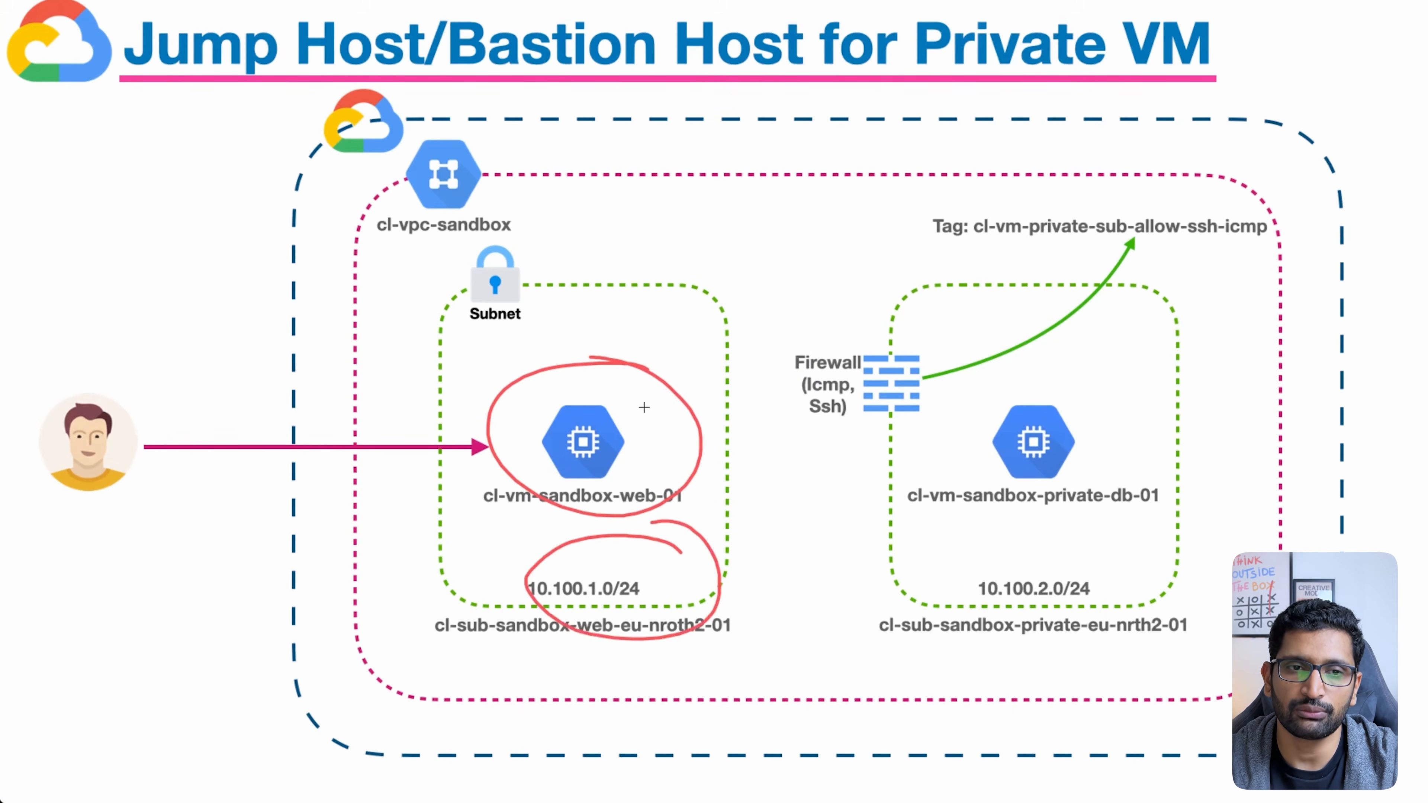
{"action": "mouse_move", "coordinate": [644, 404]}
{"action": "left_mouse_down"}
{"action": "mouse_move", "coordinate": [646, 340]}
{"action": "mouse_move", "coordinate": [995, 380]}
{"action": "mouse_move", "coordinate": [999, 369]}
{"action": "left_mouse_up"}
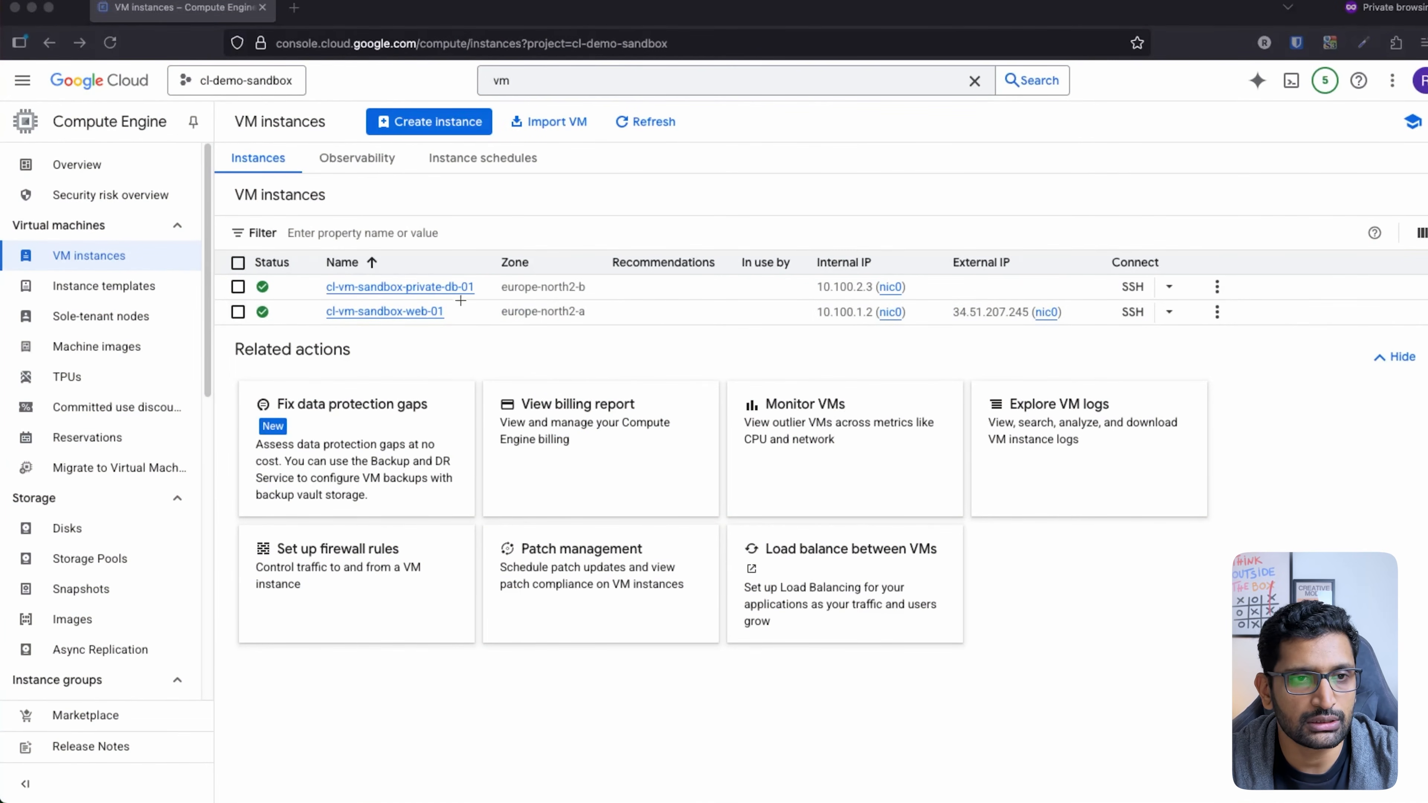
Step: Highlight cl-vm-sandbox-web-01 and copy its external IP 34.51.207.245
{"action": "mouse_move", "coordinate": [461, 300]}
{"action": "left_mouse_down"}
{"action": "mouse_move", "coordinate": [428, 349]}
{"action": "mouse_move", "coordinate": [433, 303]}
{"action": "left_mouse_up"}
{"action": "mouse_move", "coordinate": [1051, 294]}
{"action": "left_mouse_down"}
{"action": "mouse_move", "coordinate": [922, 315]}
{"action": "mouse_move", "coordinate": [1009, 284]}
{"action": "left_mouse_up"}
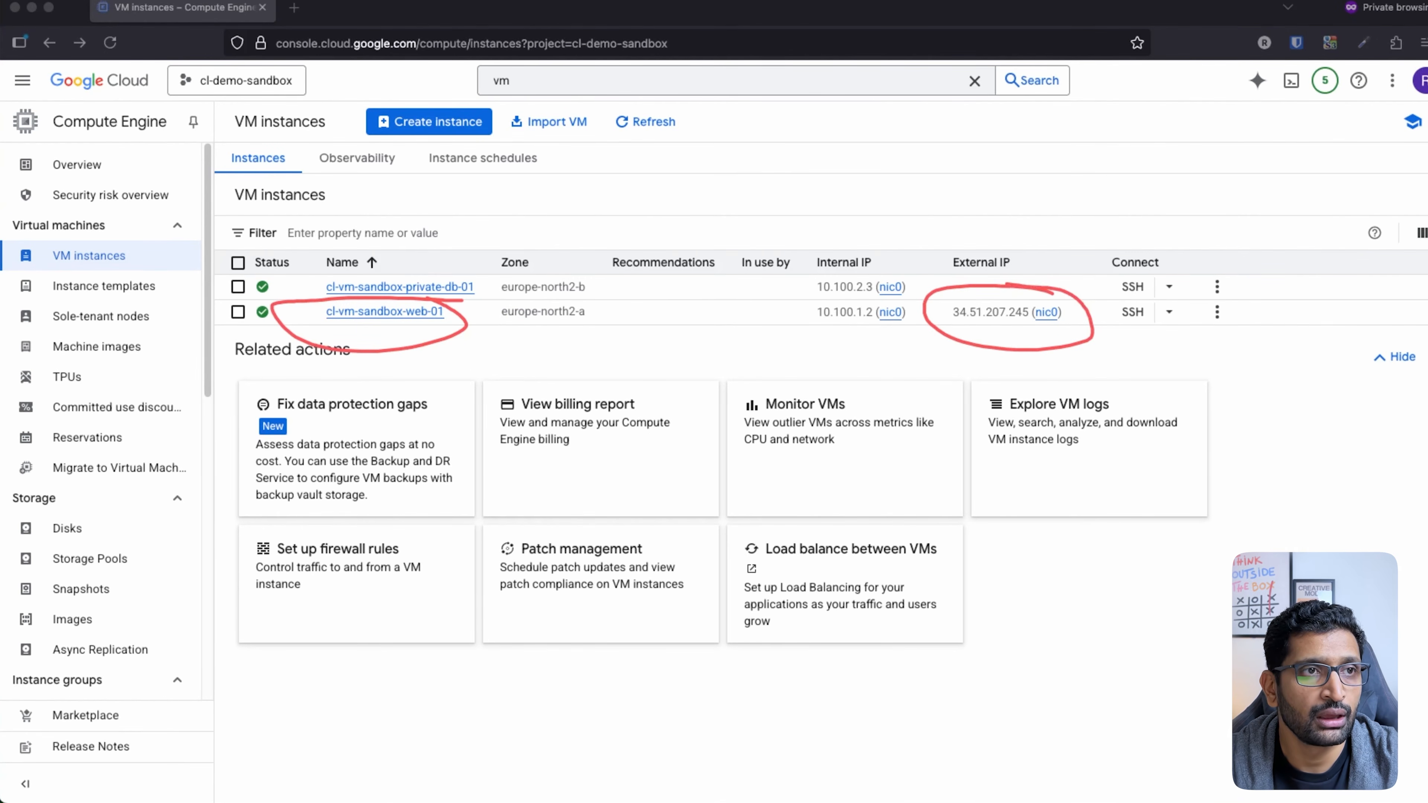
{"action": "key", "text": "Escape"}
{"action": "left_click", "coordinate": [1089, 339]}
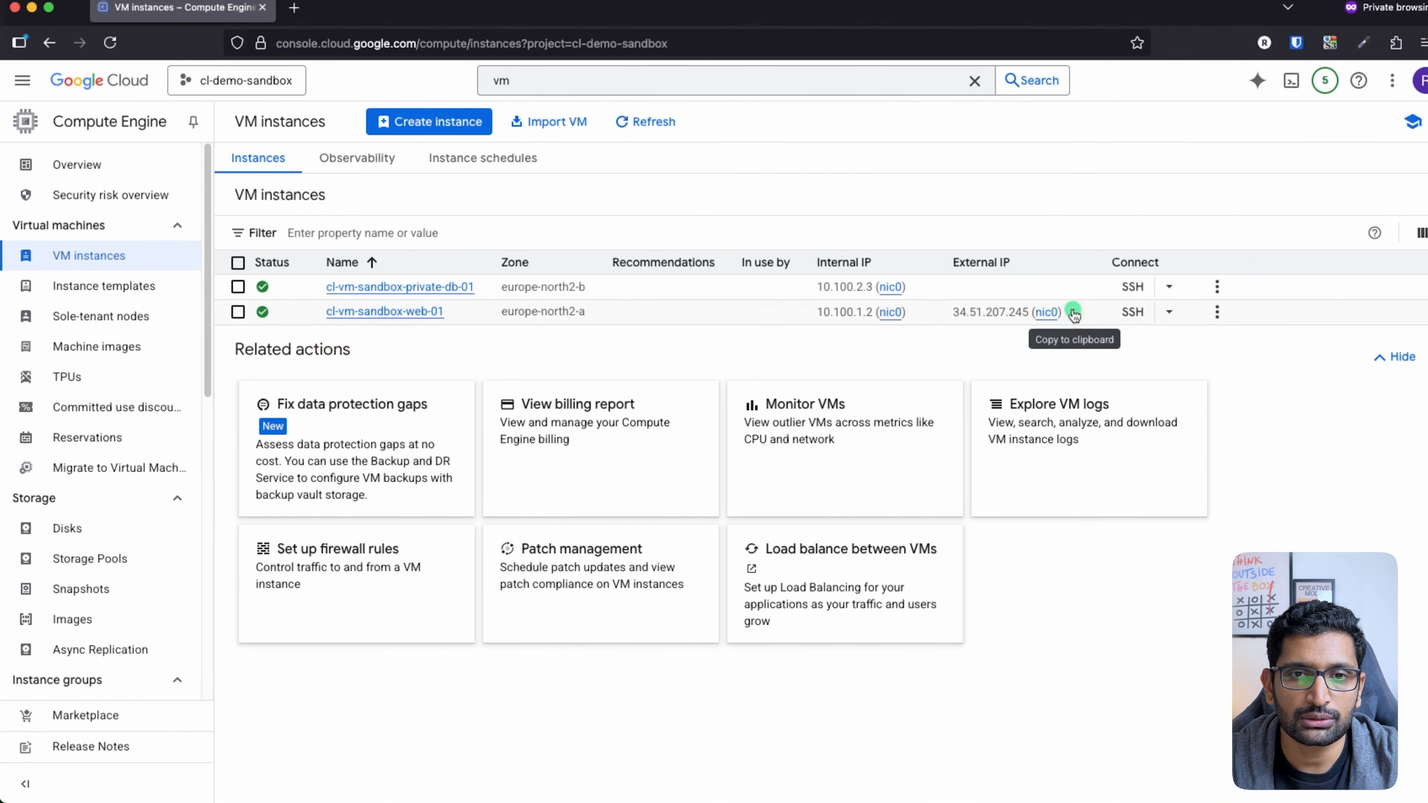
{"action": "left_click", "coordinate": [1073, 313]}
{"action": "key", "text": "super+Tab"}
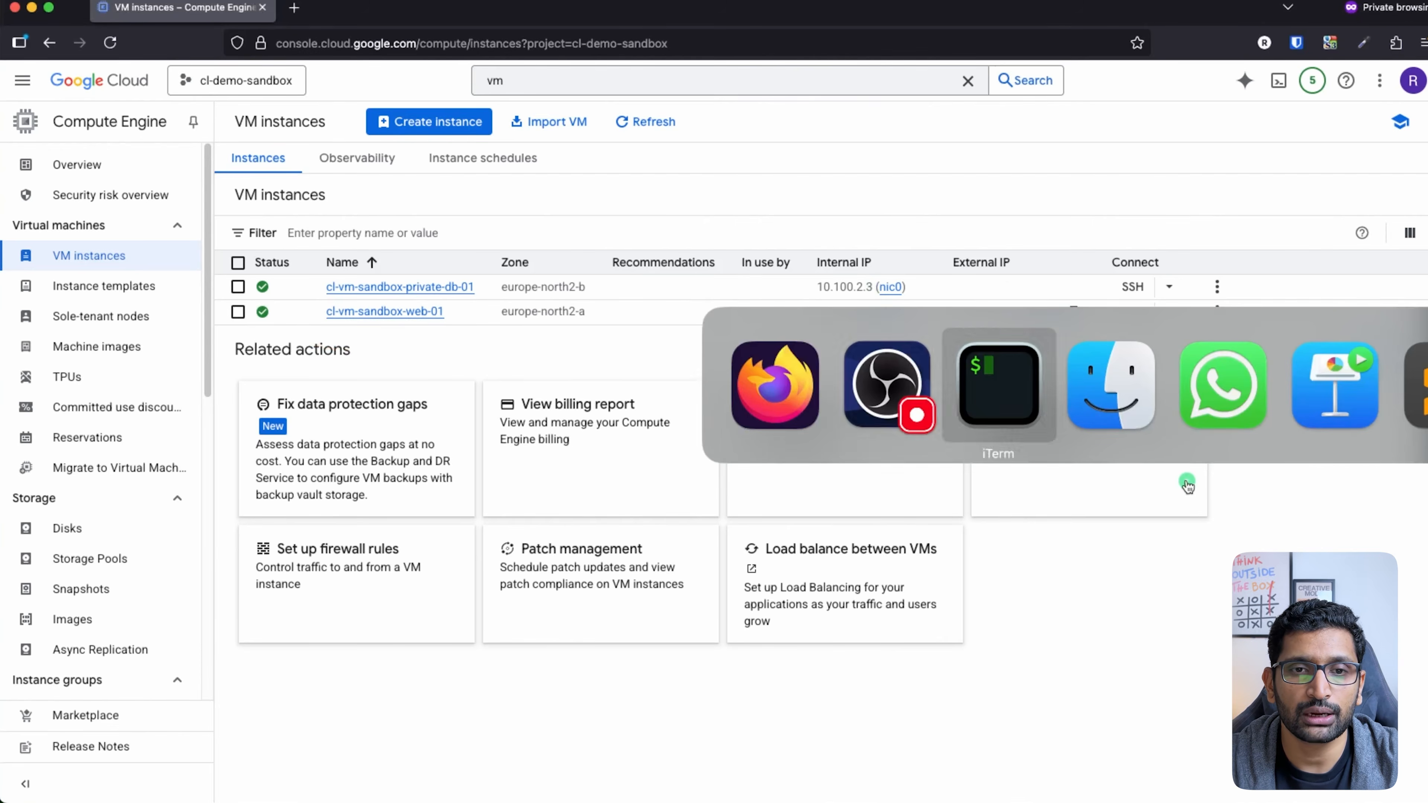
Step: SSH into the web VM at 34.51.207.245 as your user with the cl-vm-sandbox-ssh-keys key
{"action": "type", "text": "ssh"}
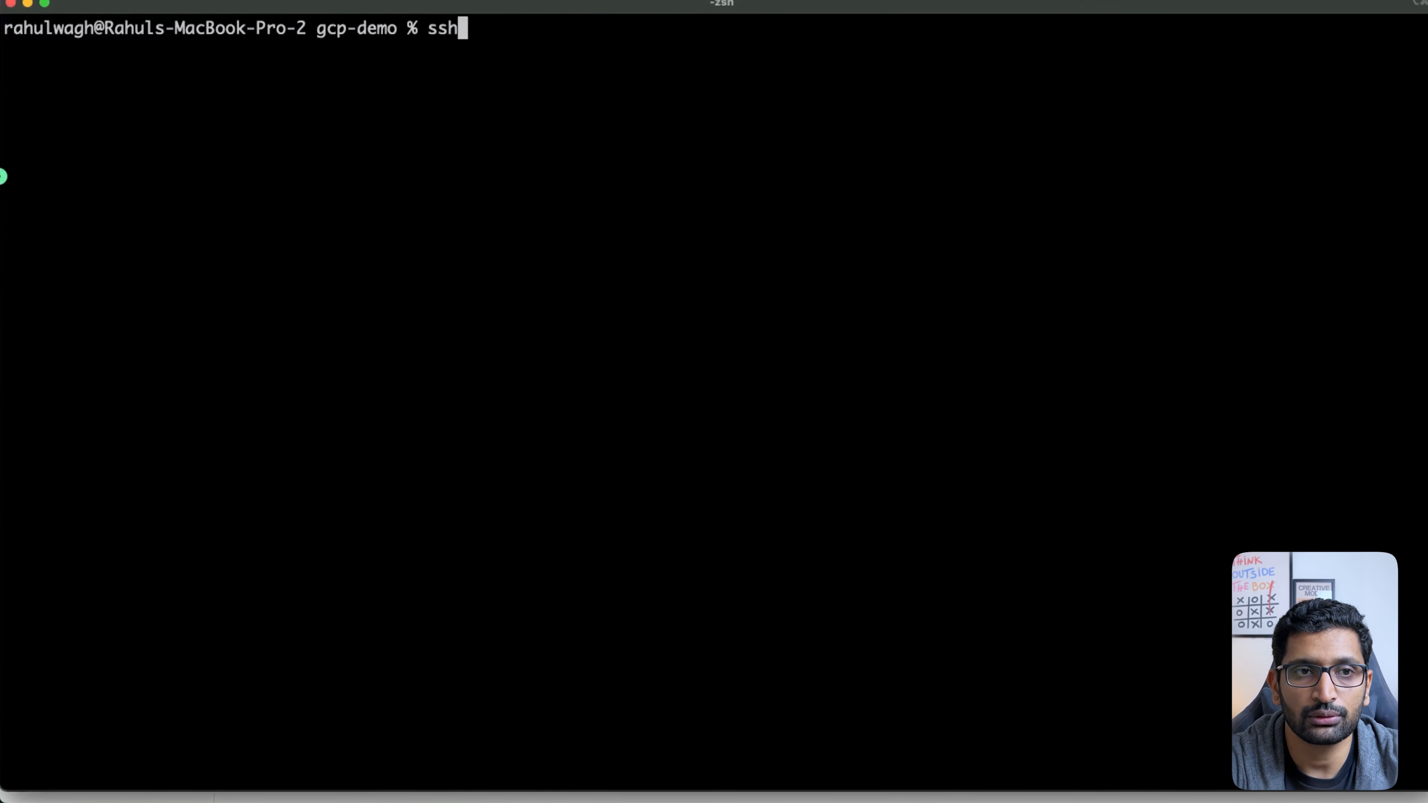
{"action": "type", "text": " -i "}
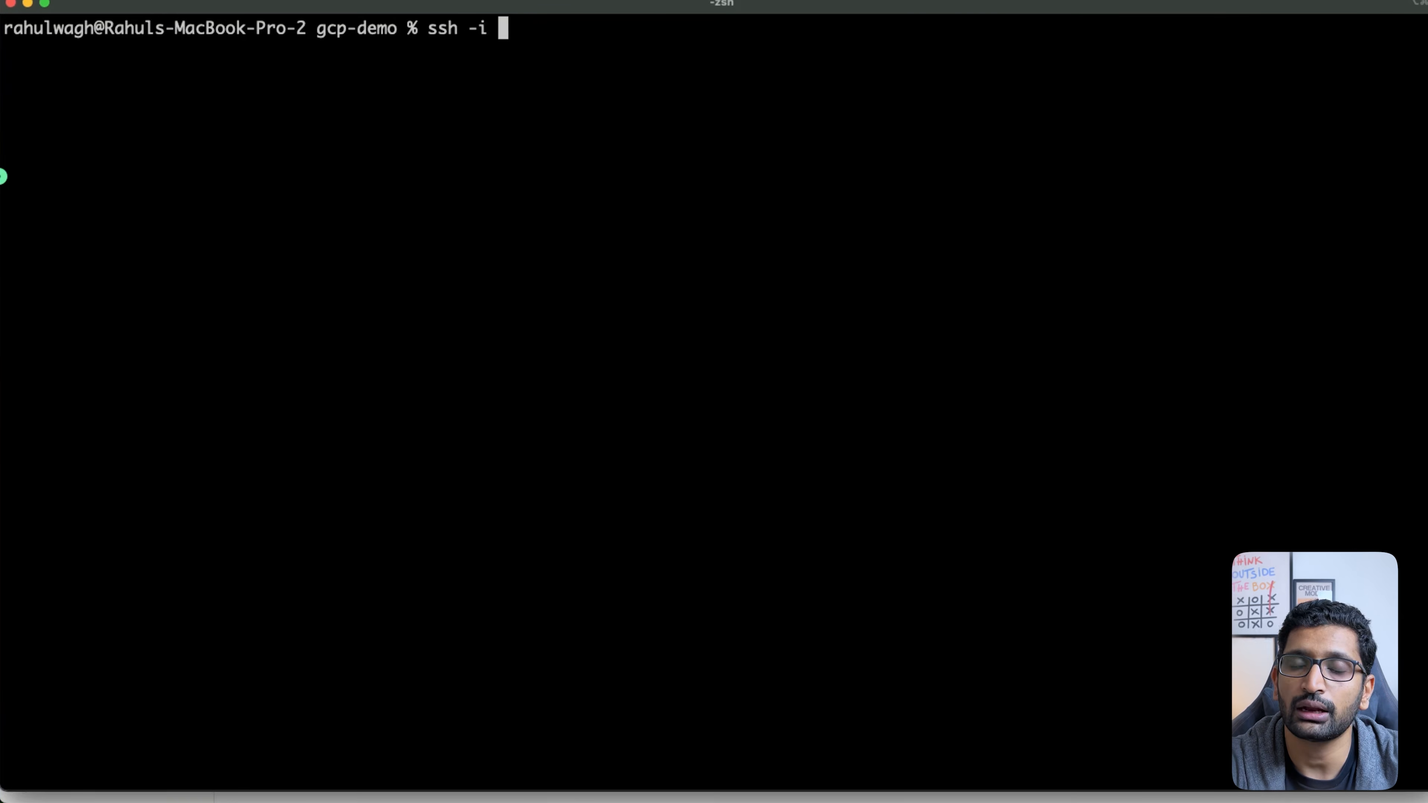
{"action": "type", "text": "cl"}
{"action": "key", "text": "Tab"}
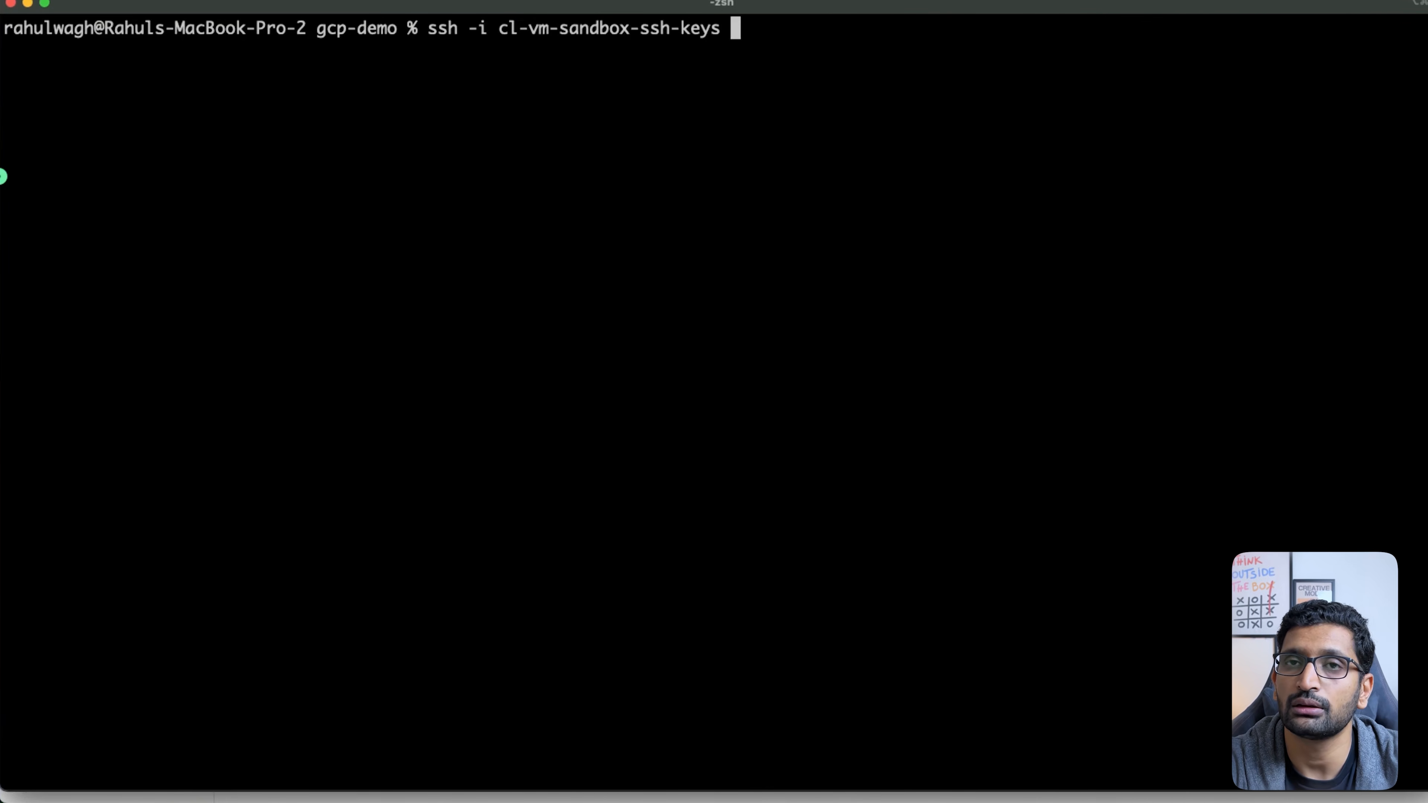
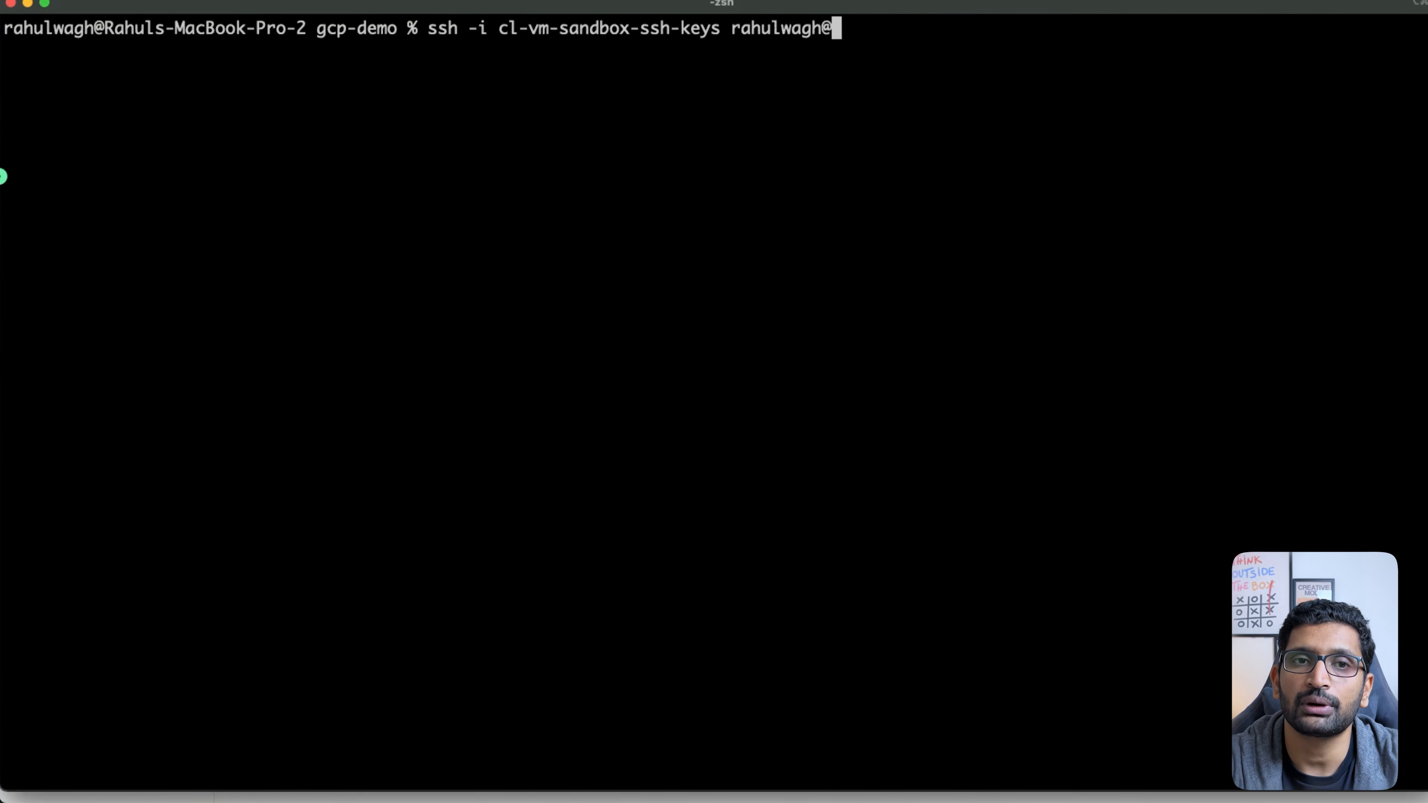
{"action": "key", "text": "super+v"}
{"action": "key", "text": "Right"}
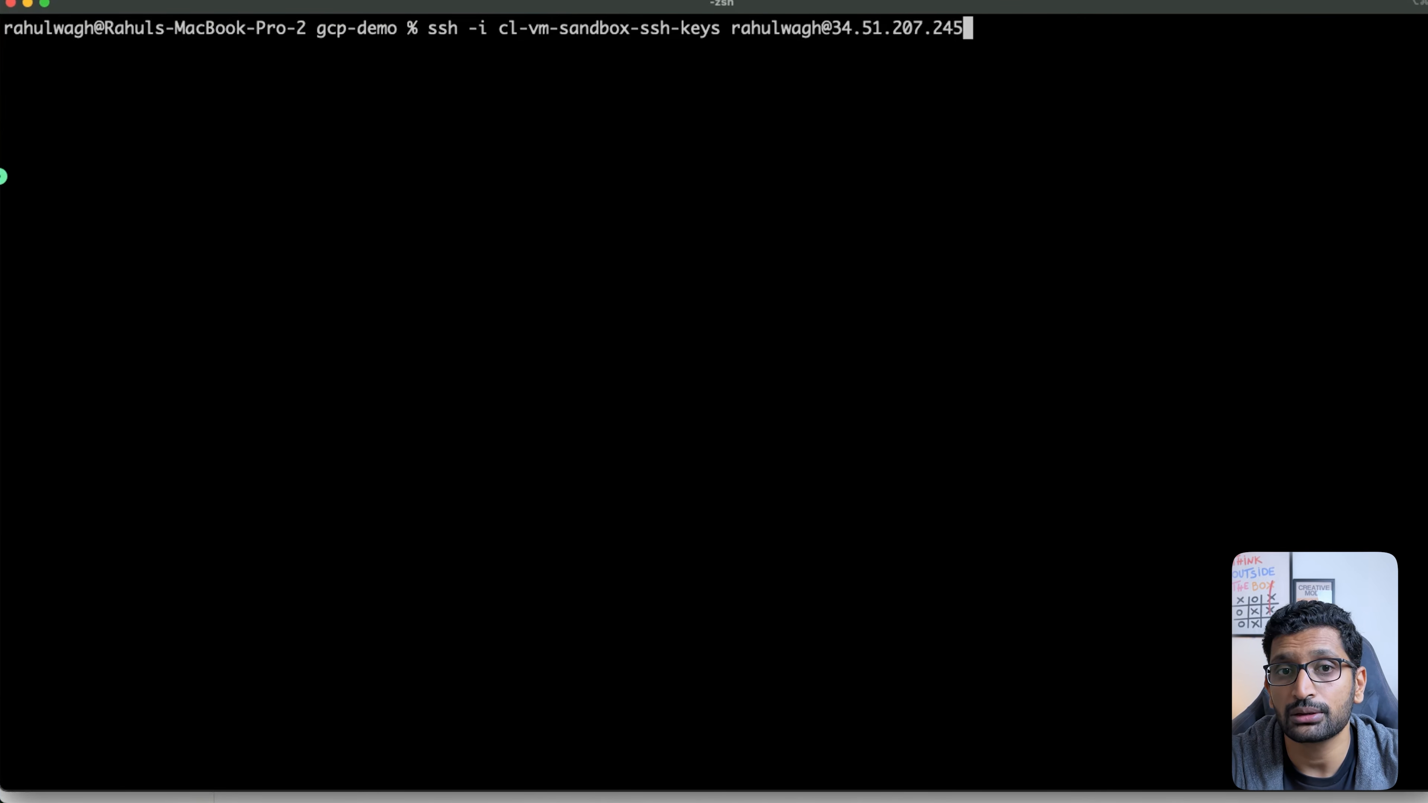
{"action": "key", "text": "Return"}
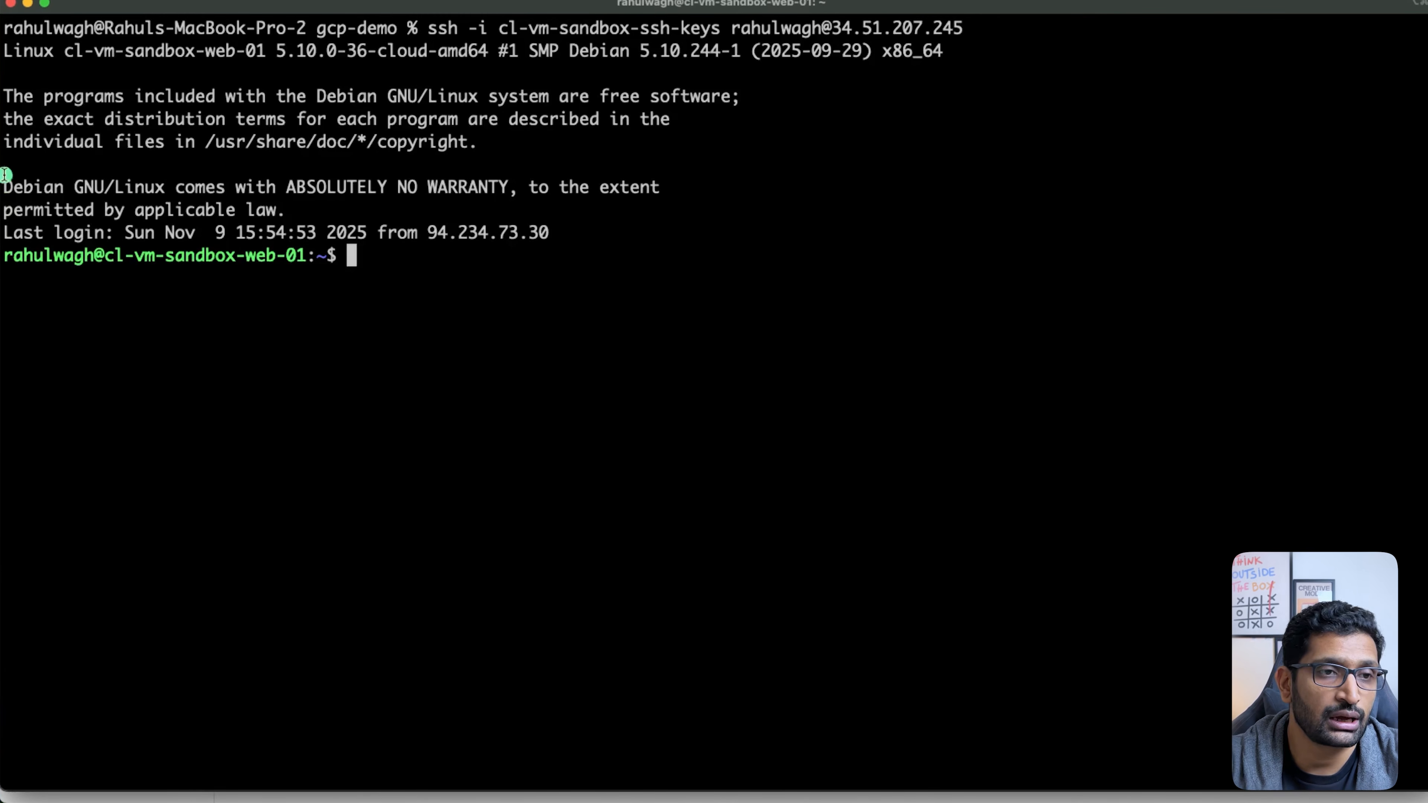
Step: Point out the remote web-01 prompt, briefly opening a new local terminal tab, then return to Keynote
{"action": "left_click_drag", "start_coordinate": [317, 256], "coordinate": [1, 247]}
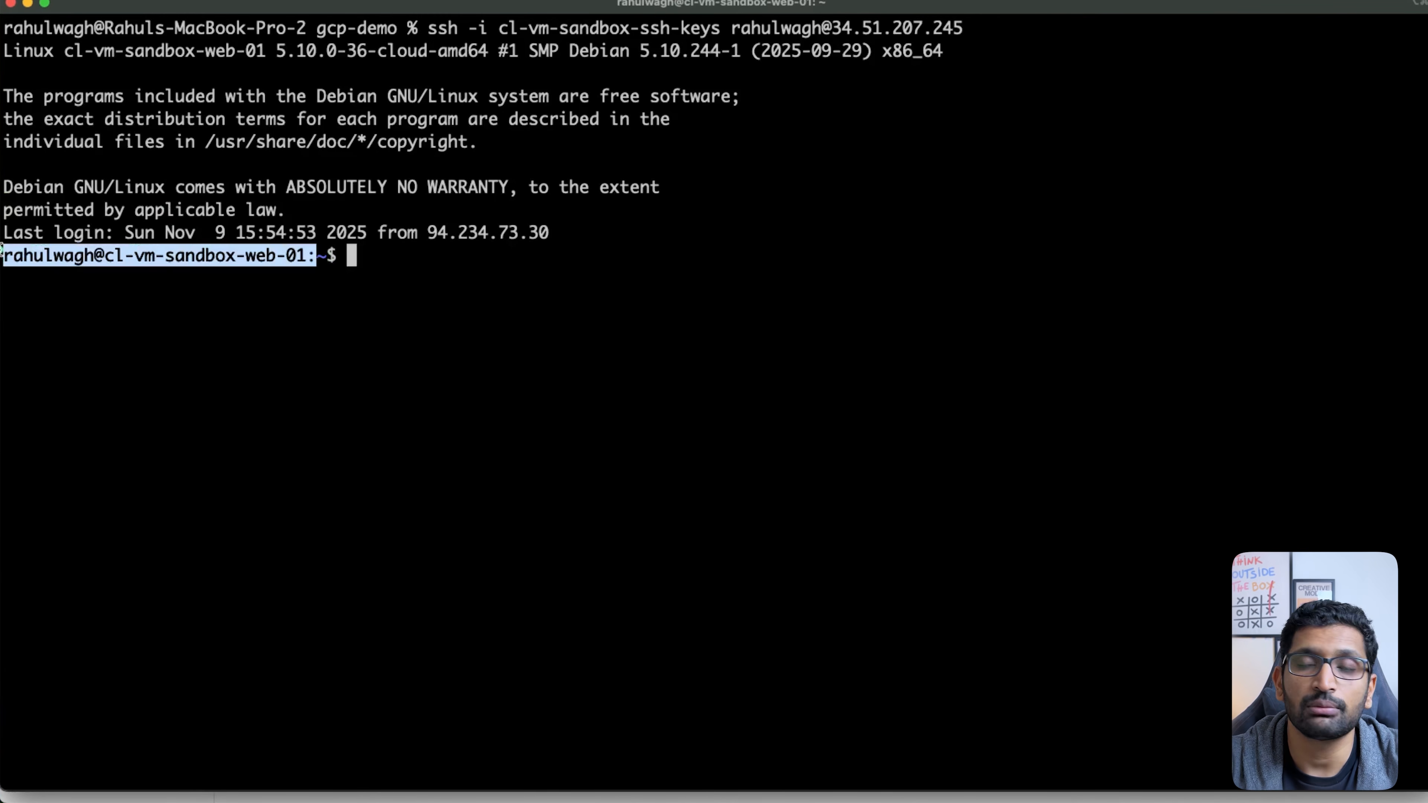
{"action": "left_click", "coordinate": [273, 367]}
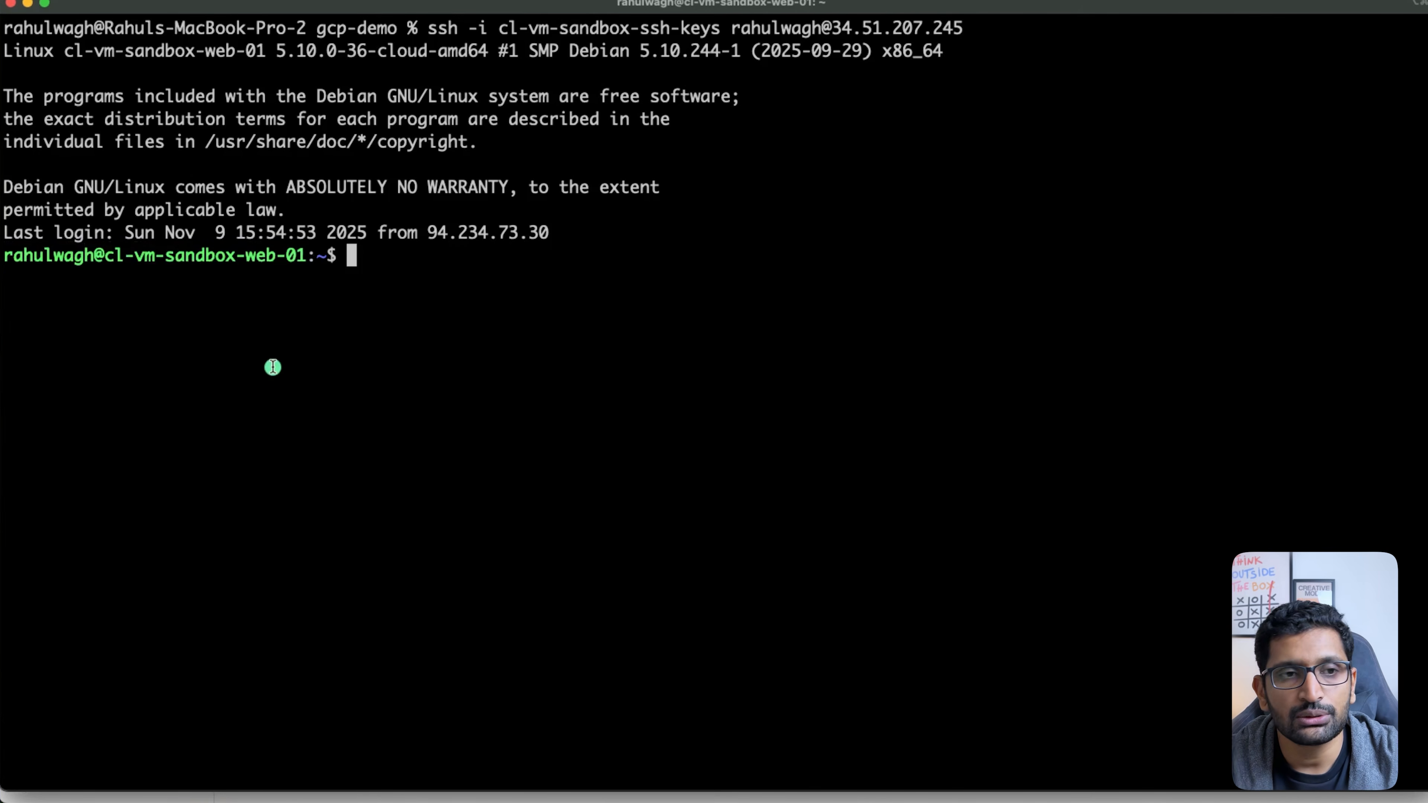
{"action": "key", "text": "super+t"}
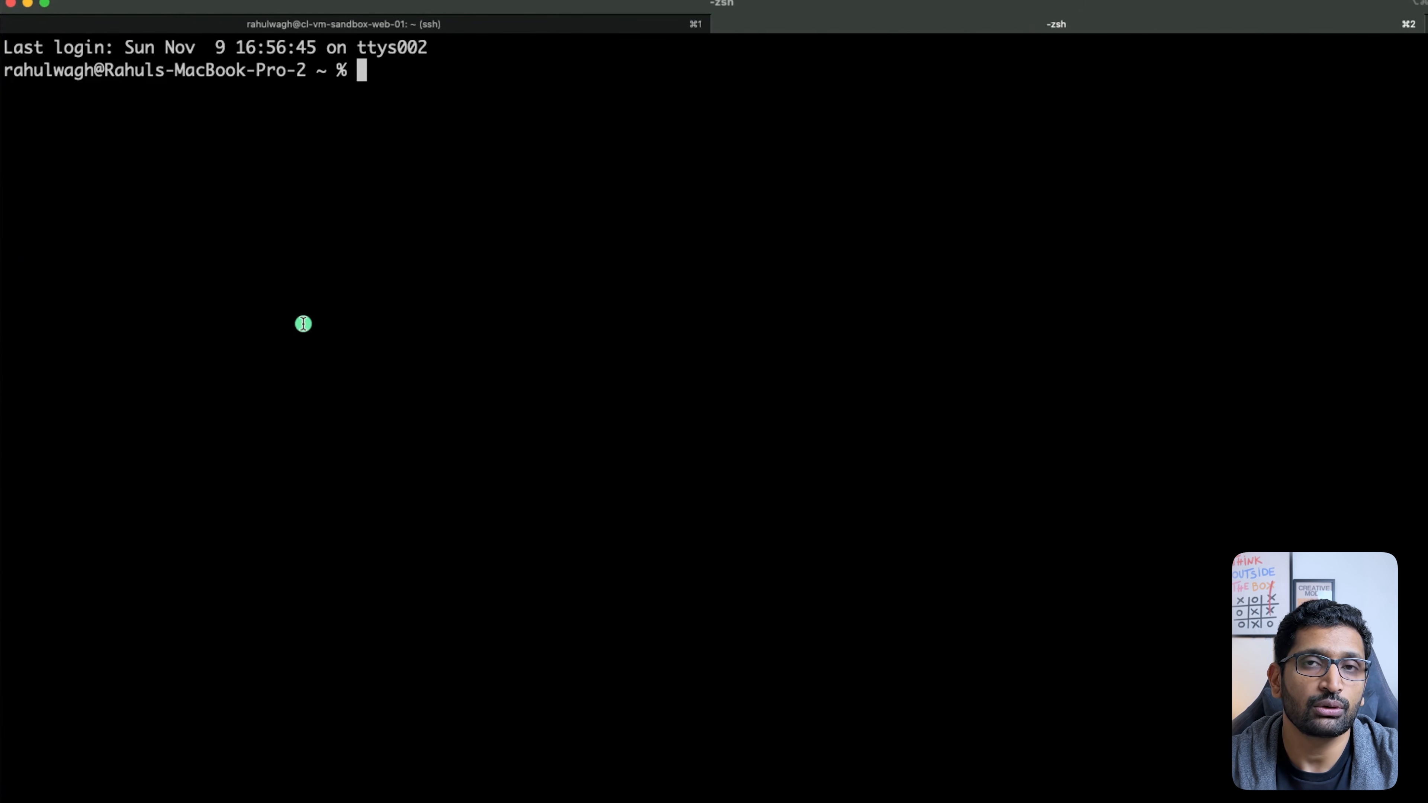
{"action": "left_click", "coordinate": [560, 23]}
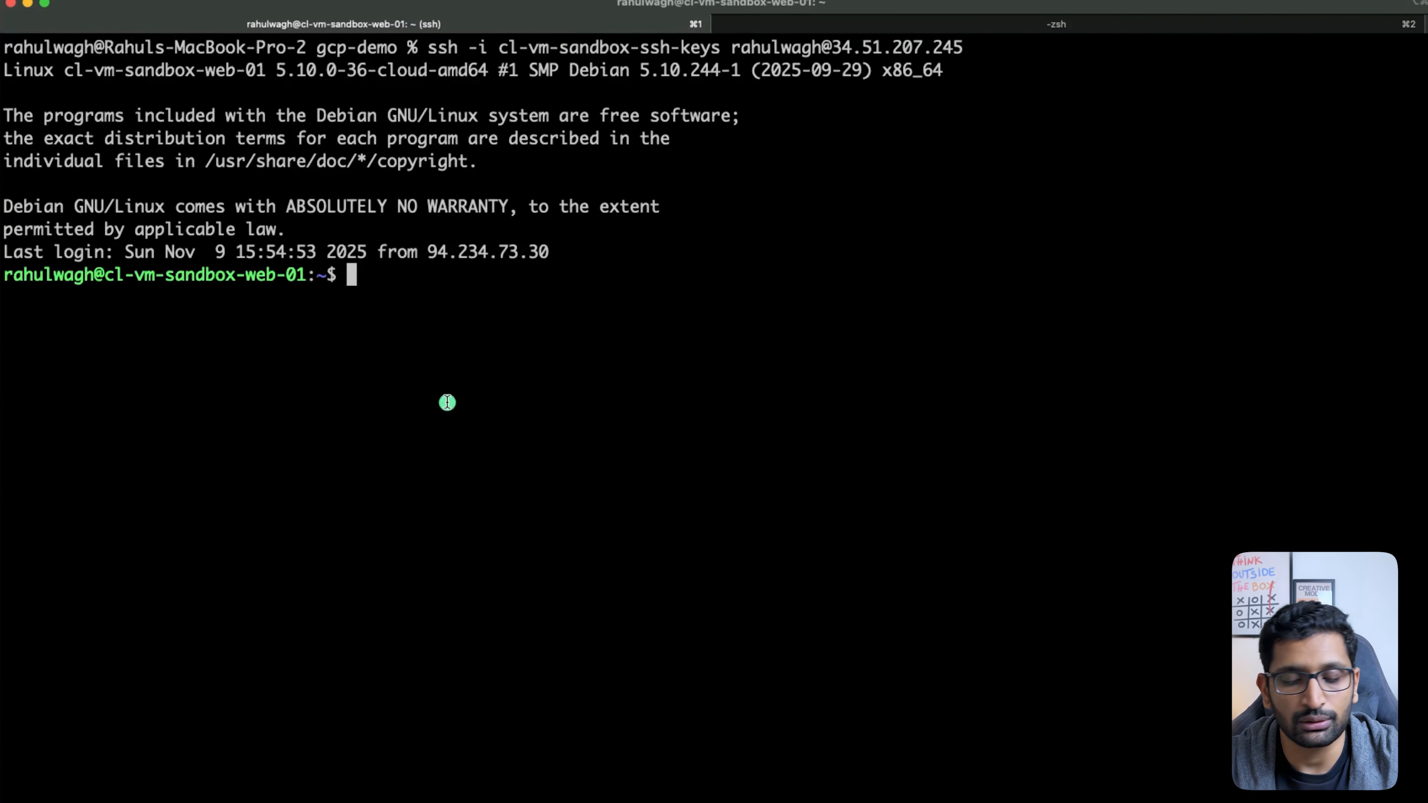
{"action": "mouse_move", "coordinate": [402, 230]}
{"action": "left_mouse_down"}
{"action": "mouse_move", "coordinate": [5, 253]}
{"action": "mouse_move", "coordinate": [307, 202]}
{"action": "left_mouse_up"}
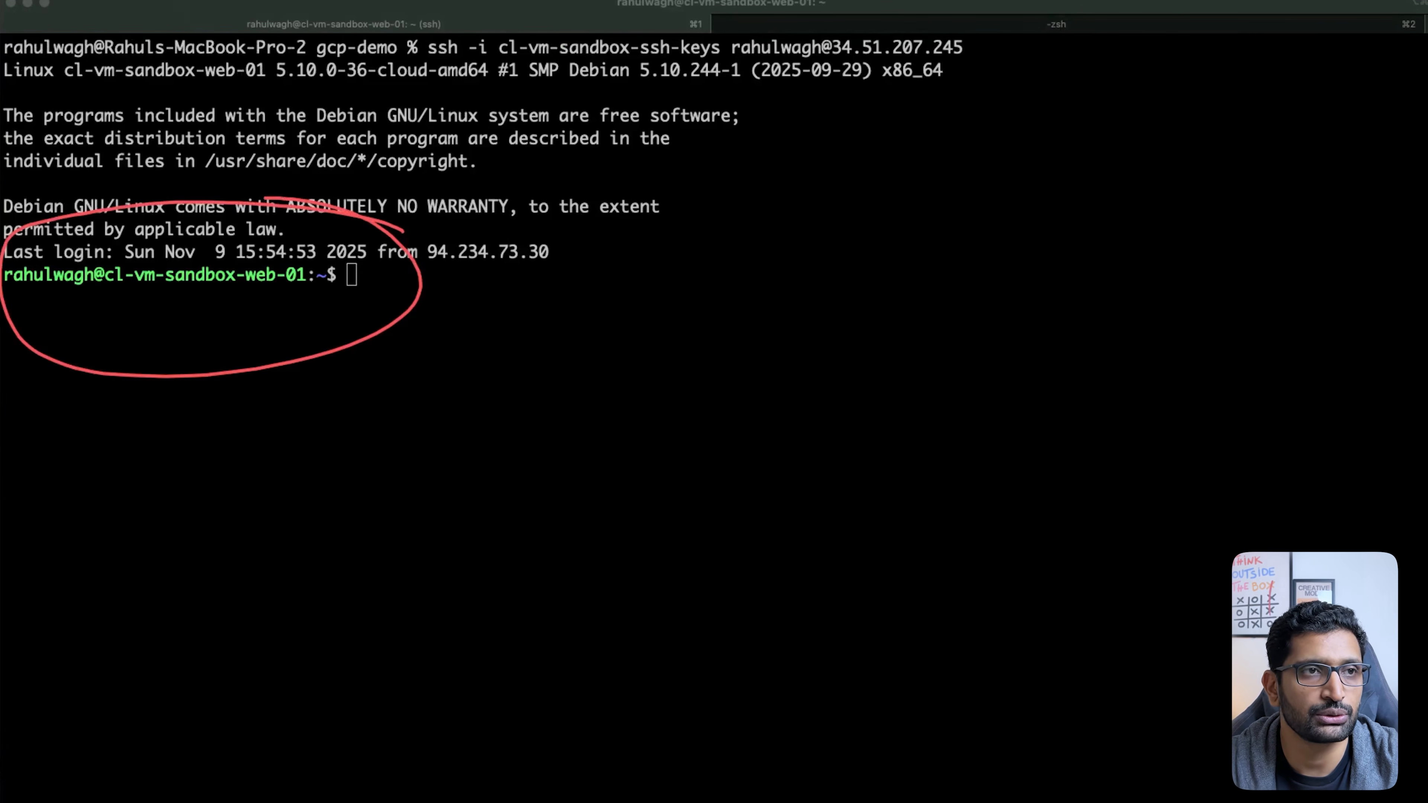
{"action": "key", "text": "super+Tab"}
{"action": "key", "text": "super+Tab"}
{"action": "key", "text": "super+Tab"}
{"action": "key", "text": "super+Tab"}
{"action": "key", "text": "super+Tab"}
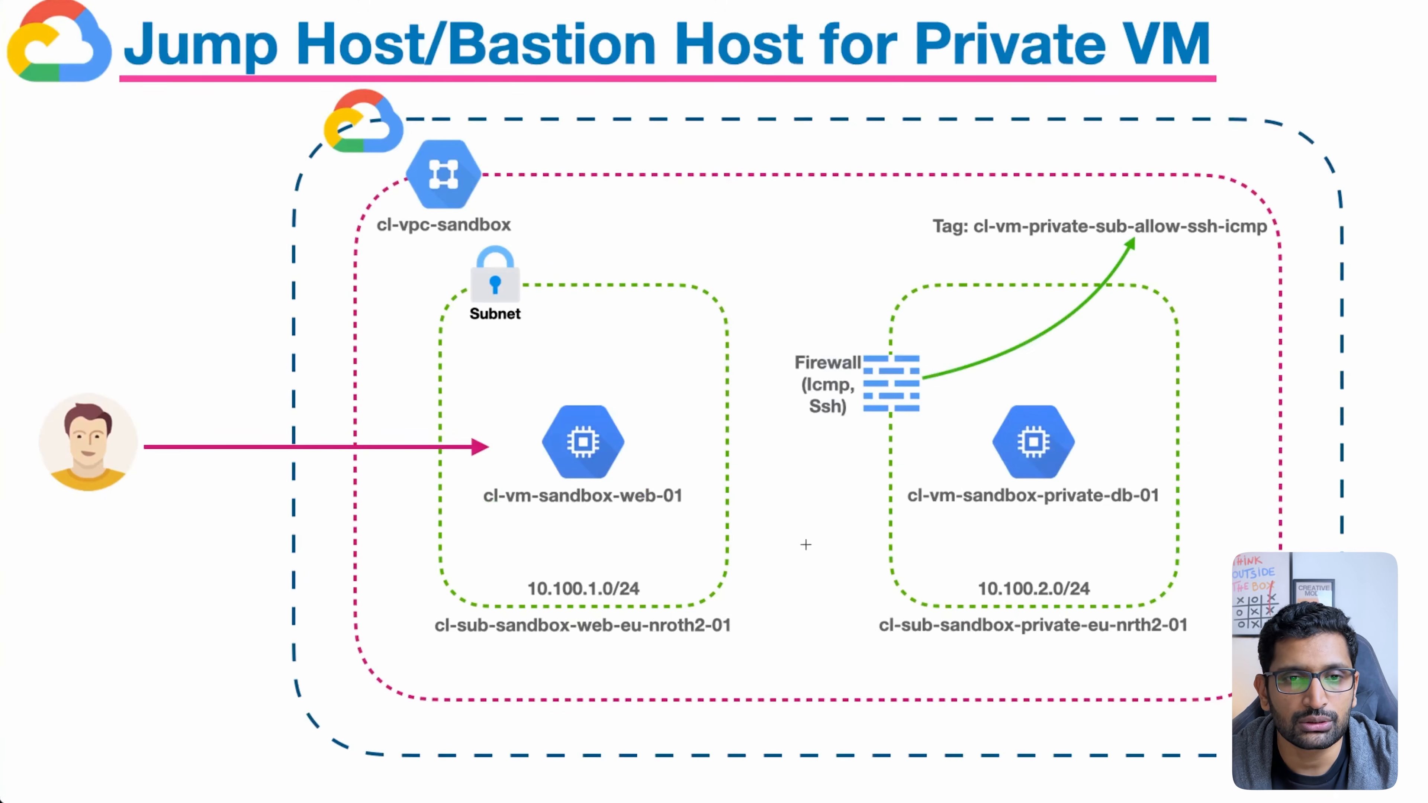
Step: Circle the cl-vm-sandbox-web-01 icon and draw an arrow from it to private-db-01 before returning to iTerm
{"action": "mouse_move", "coordinate": [694, 413]}
{"action": "left_mouse_down"}
{"action": "mouse_move", "coordinate": [567, 538]}
{"action": "mouse_move", "coordinate": [617, 376]}
{"action": "left_mouse_up"}
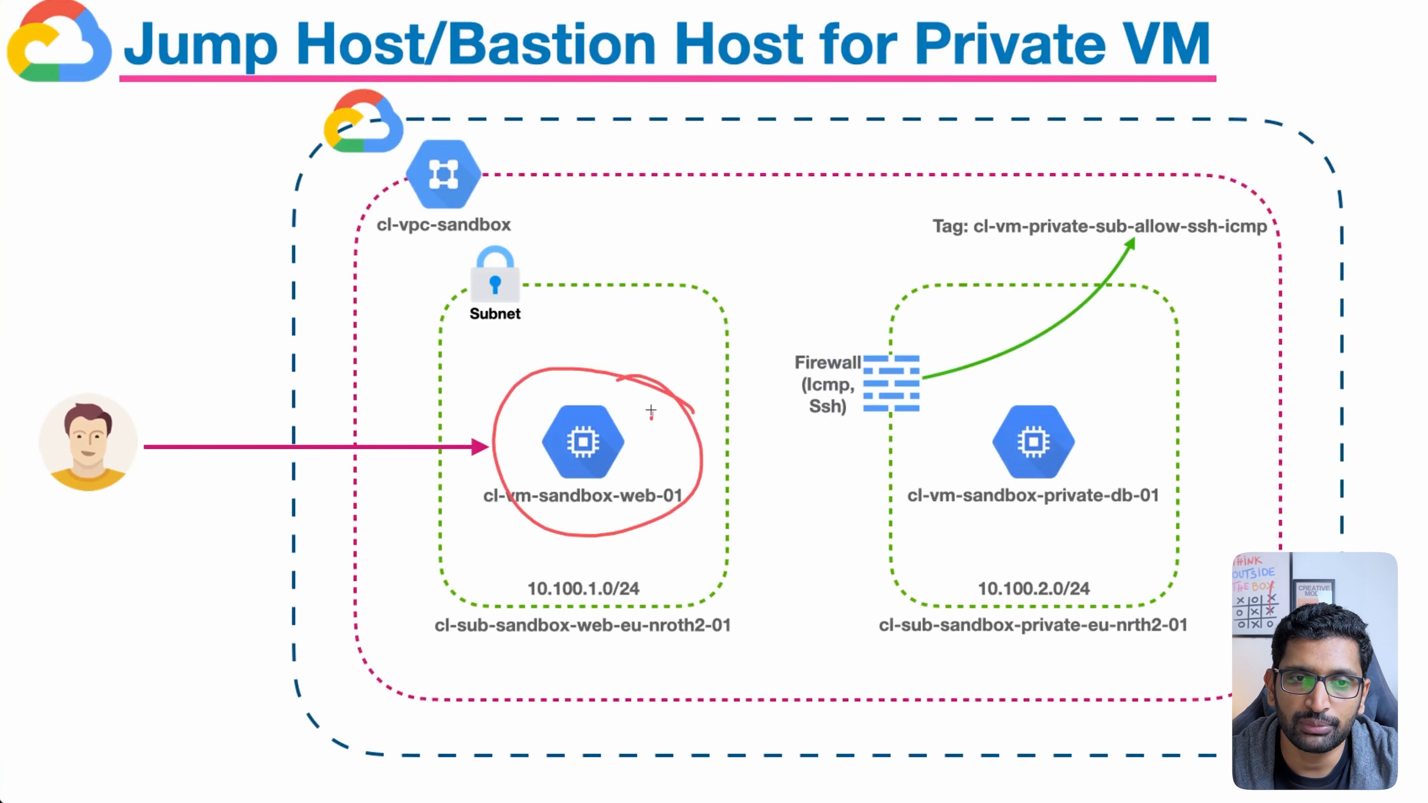
{"action": "mouse_move", "coordinate": [651, 416]}
{"action": "left_mouse_down"}
{"action": "mouse_move", "coordinate": [793, 288]}
{"action": "mouse_move", "coordinate": [1034, 413]}
{"action": "mouse_move", "coordinate": [1039, 389]}
{"action": "left_mouse_up"}
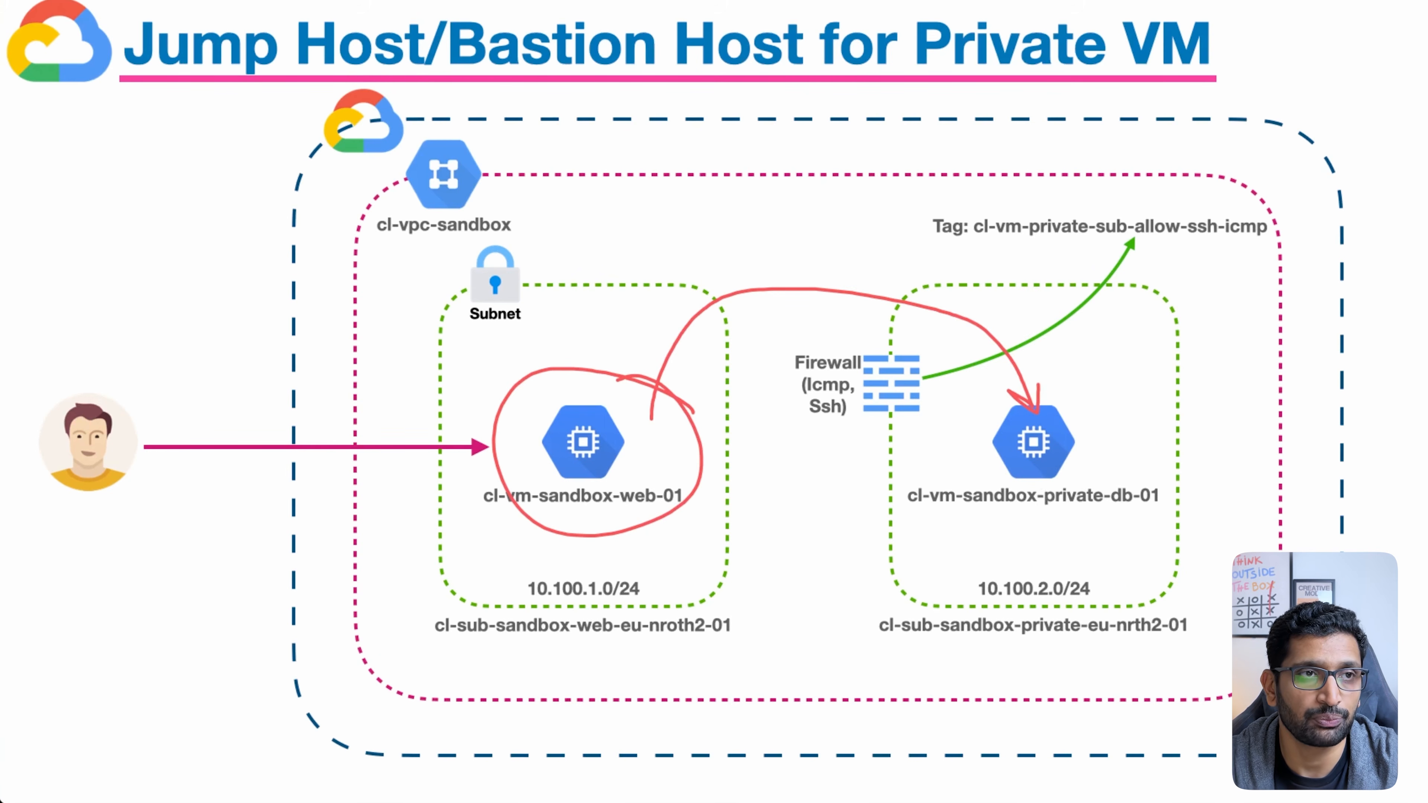
{"action": "key", "text": "super+Tab"}
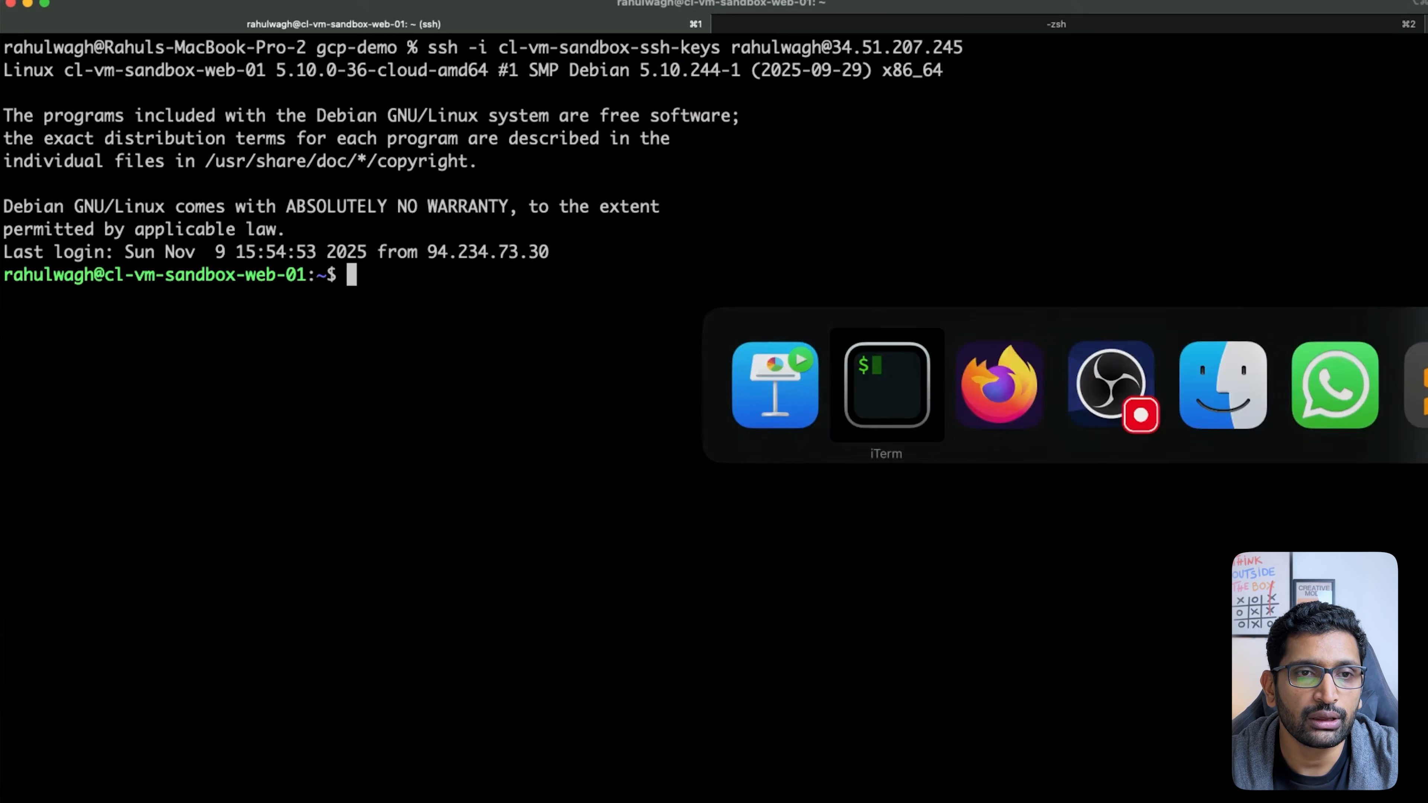
Step: List the web VM's home directory and highlight the cl-vm-sandbox-ssh-keys file
{"action": "type", "text": "ls"}
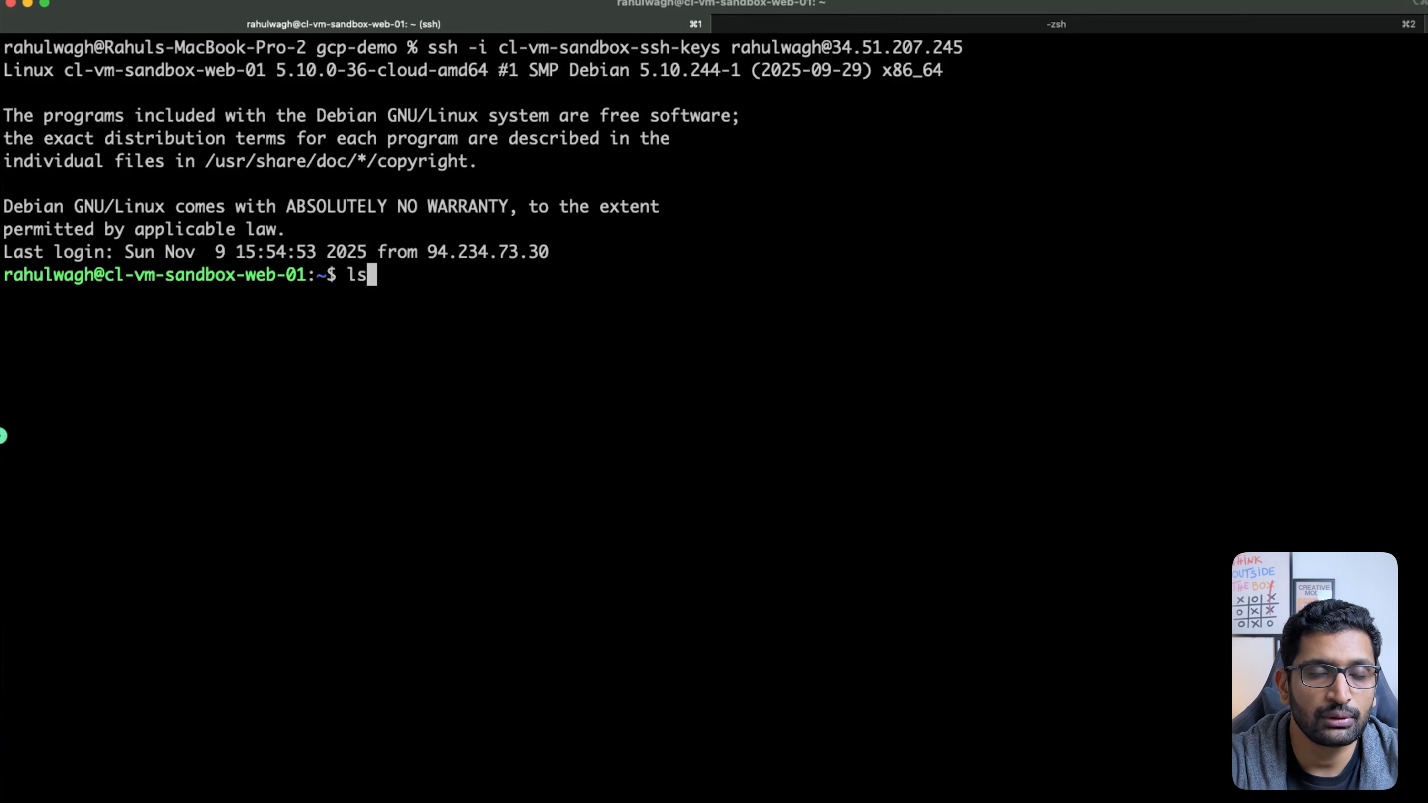
{"action": "key", "text": "Return"}
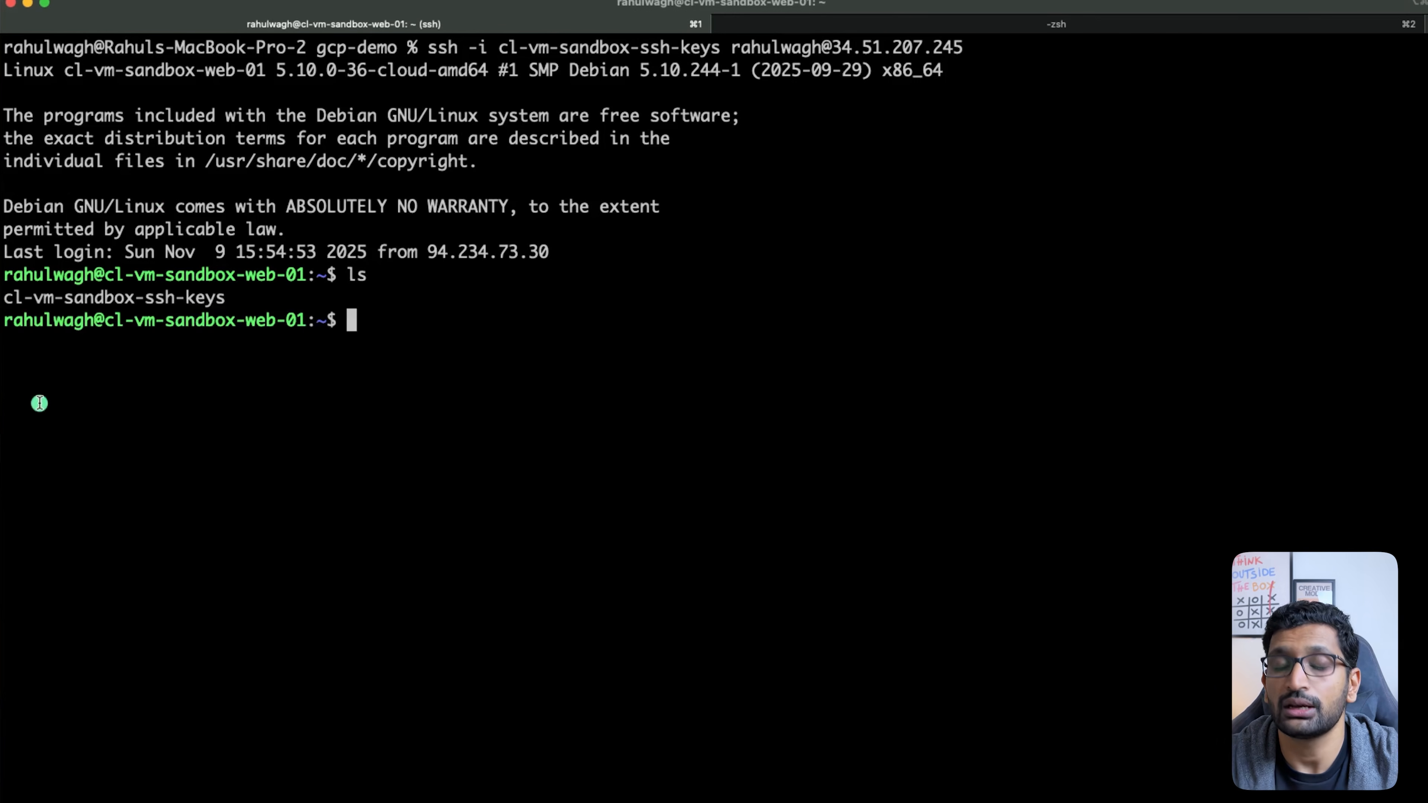
{"action": "triple_click", "coordinate": [97, 299]}
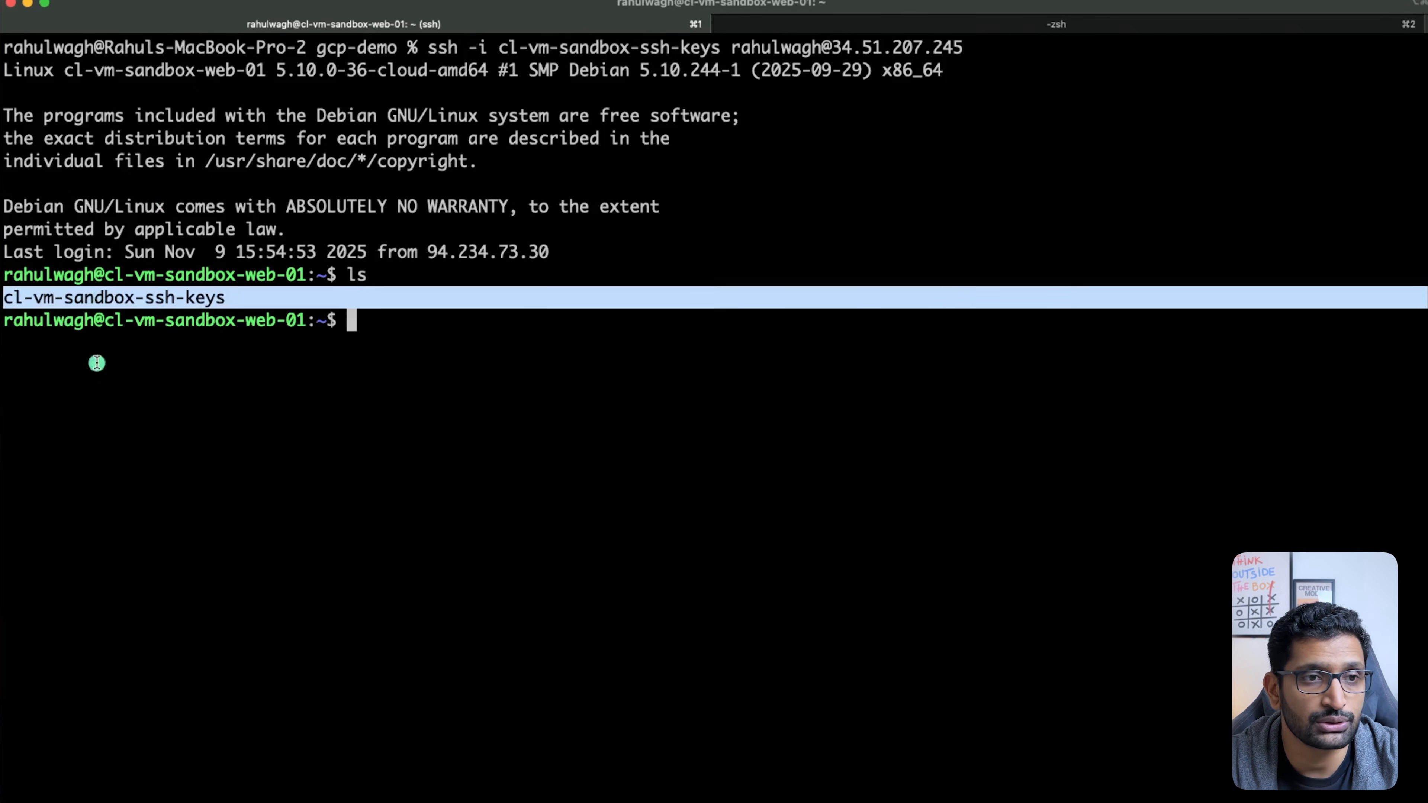
{"action": "left_click", "coordinate": [125, 474]}
Step: Copy the private db VM's internal IP 10.100.2.3 from the VM instances list
{"action": "key", "text": "super+Tab"}
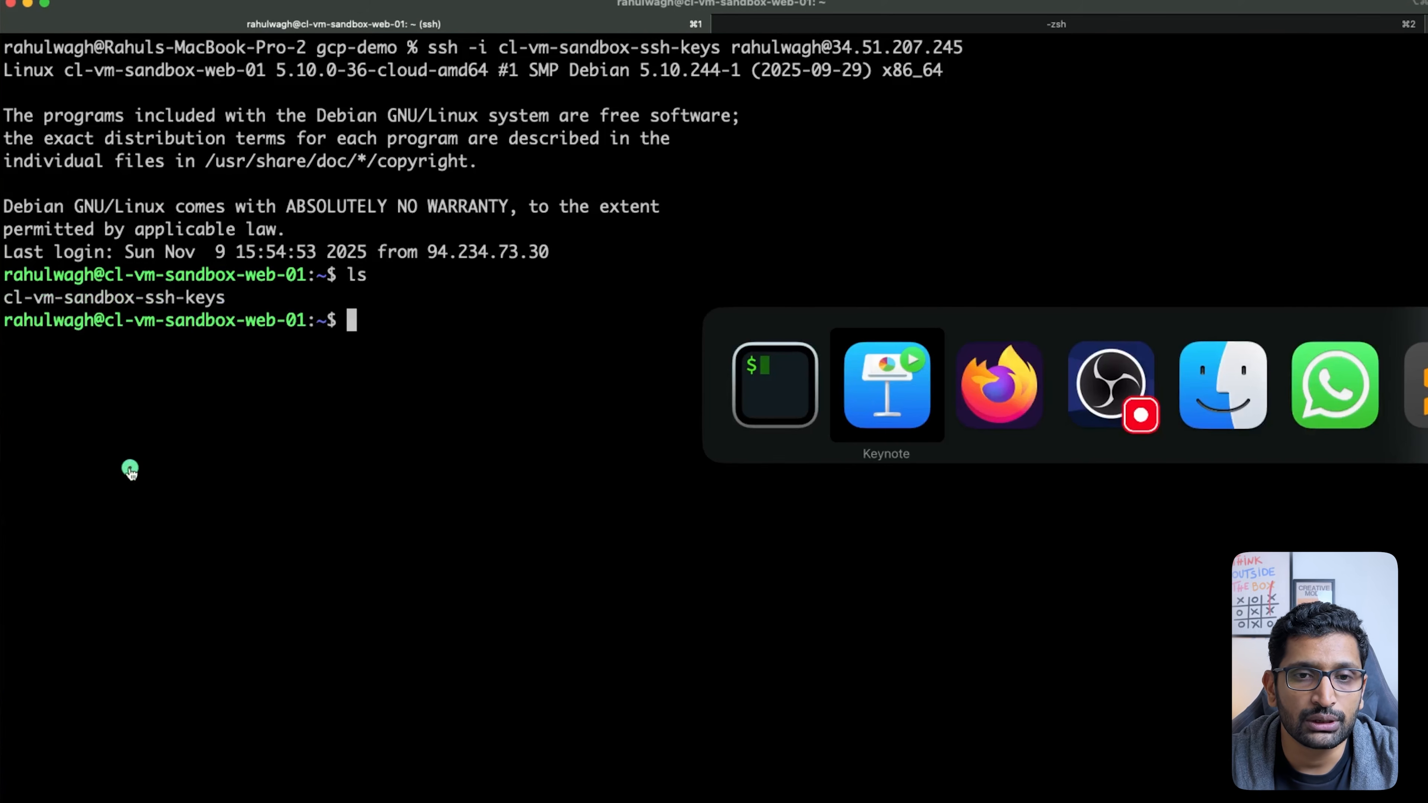
{"action": "key", "text": "super+Tab"}
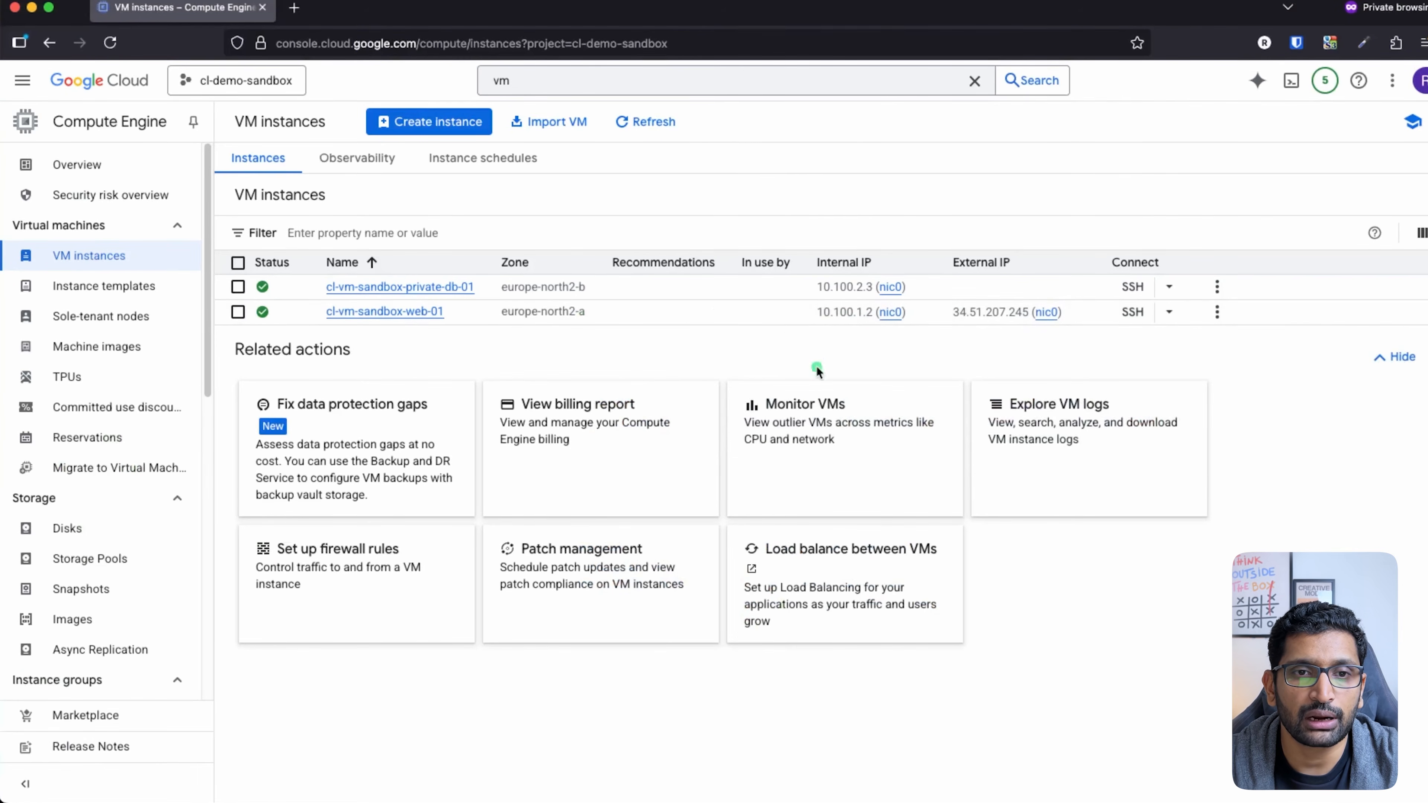
{"action": "double_click", "coordinate": [868, 287]}
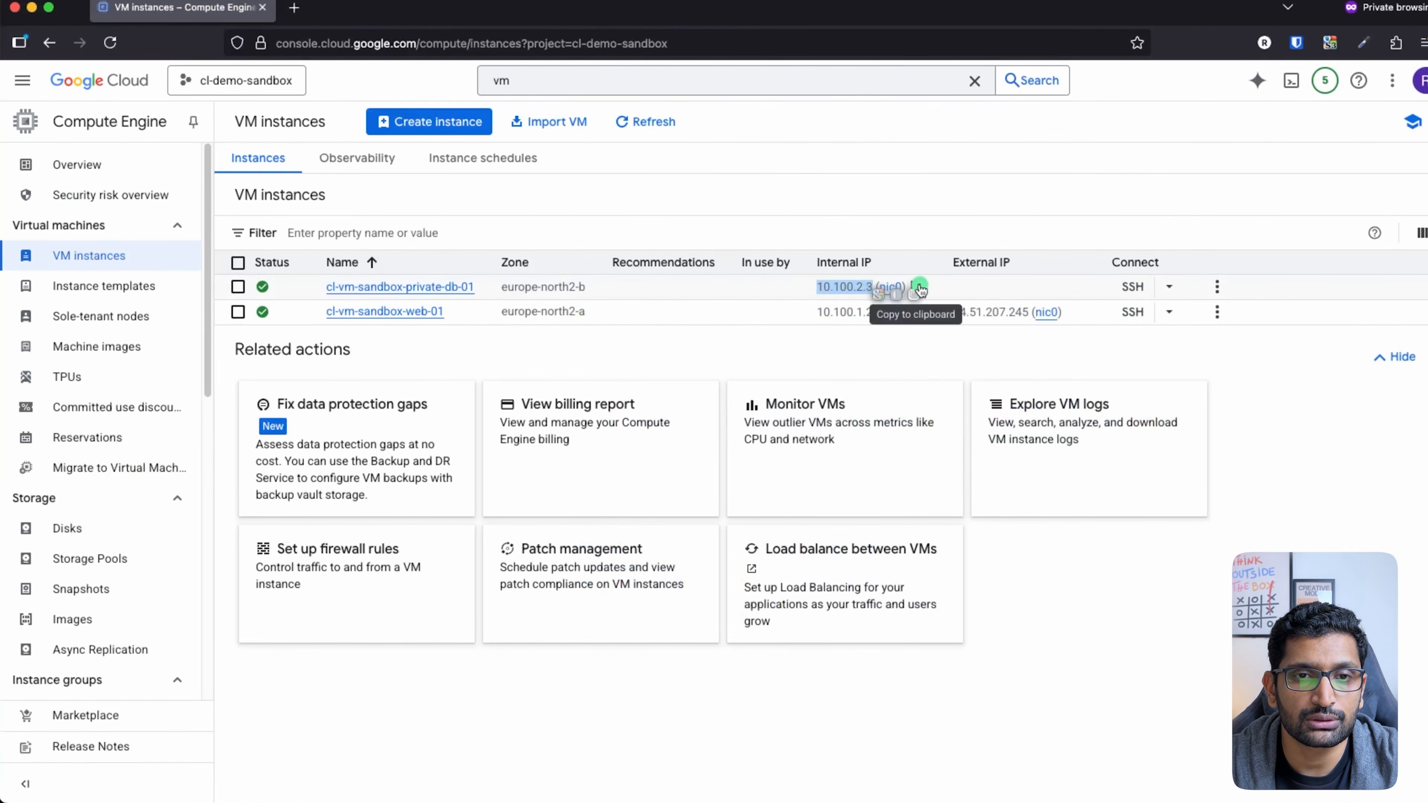
{"action": "left_click", "coordinate": [920, 288]}
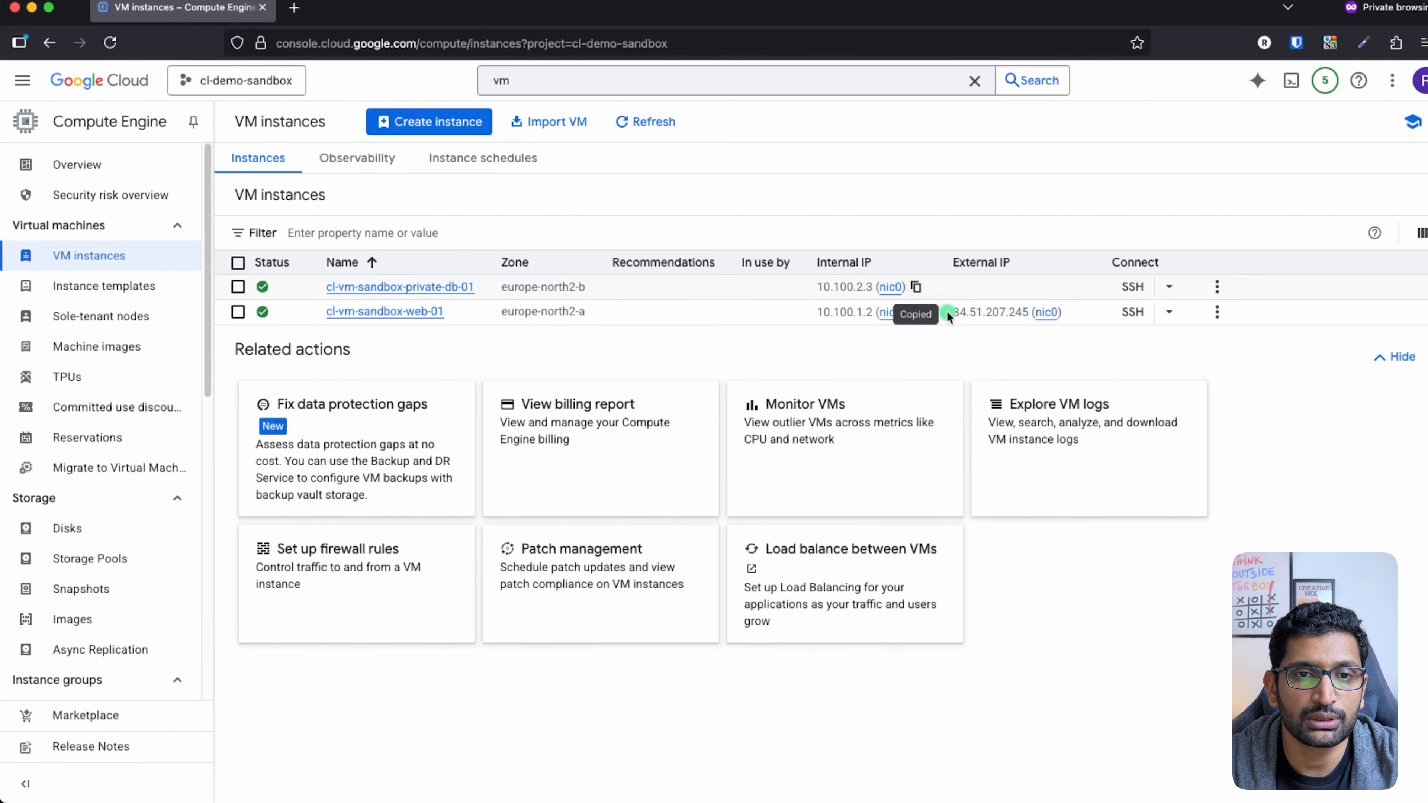
{"action": "left_click", "coordinate": [919, 288]}
{"action": "key", "text": "super+Tab"}
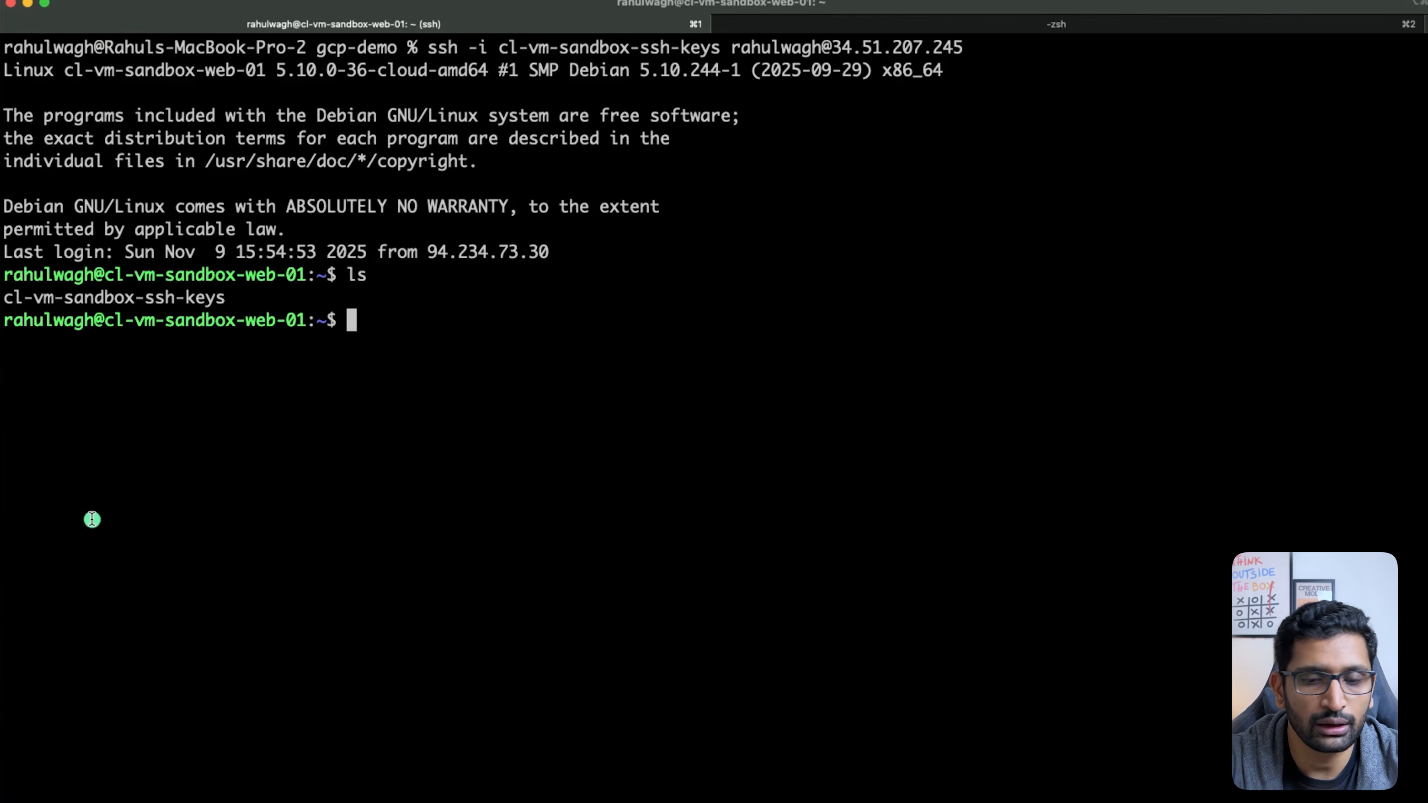
Step: Cancel the half-typed ssh command, clear the screen and list the home folder again
{"action": "type", "text": "ssh -i "}
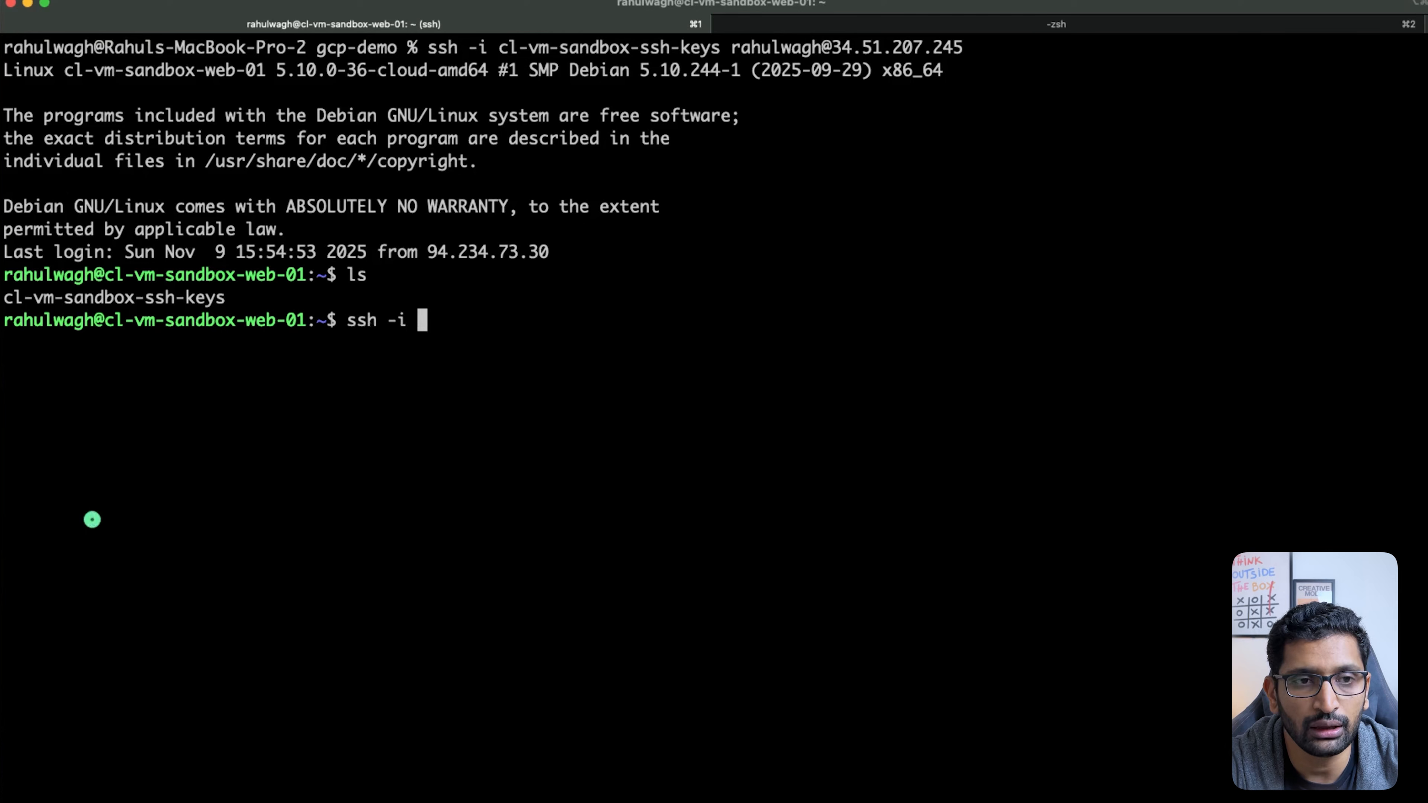
{"action": "type", "text": "cl"}
{"action": "key", "text": "Tab"}
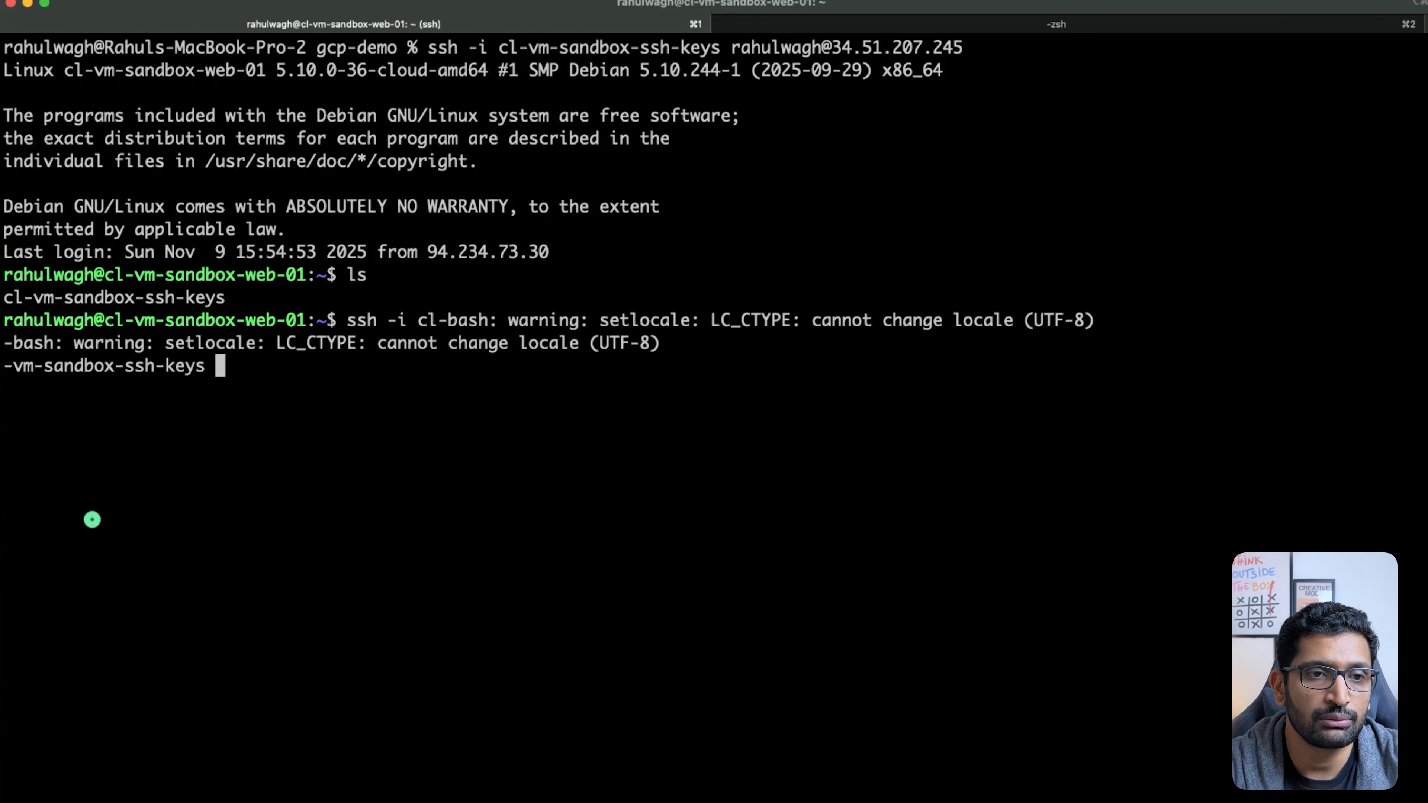
{"action": "key", "text": "BackSpace"}
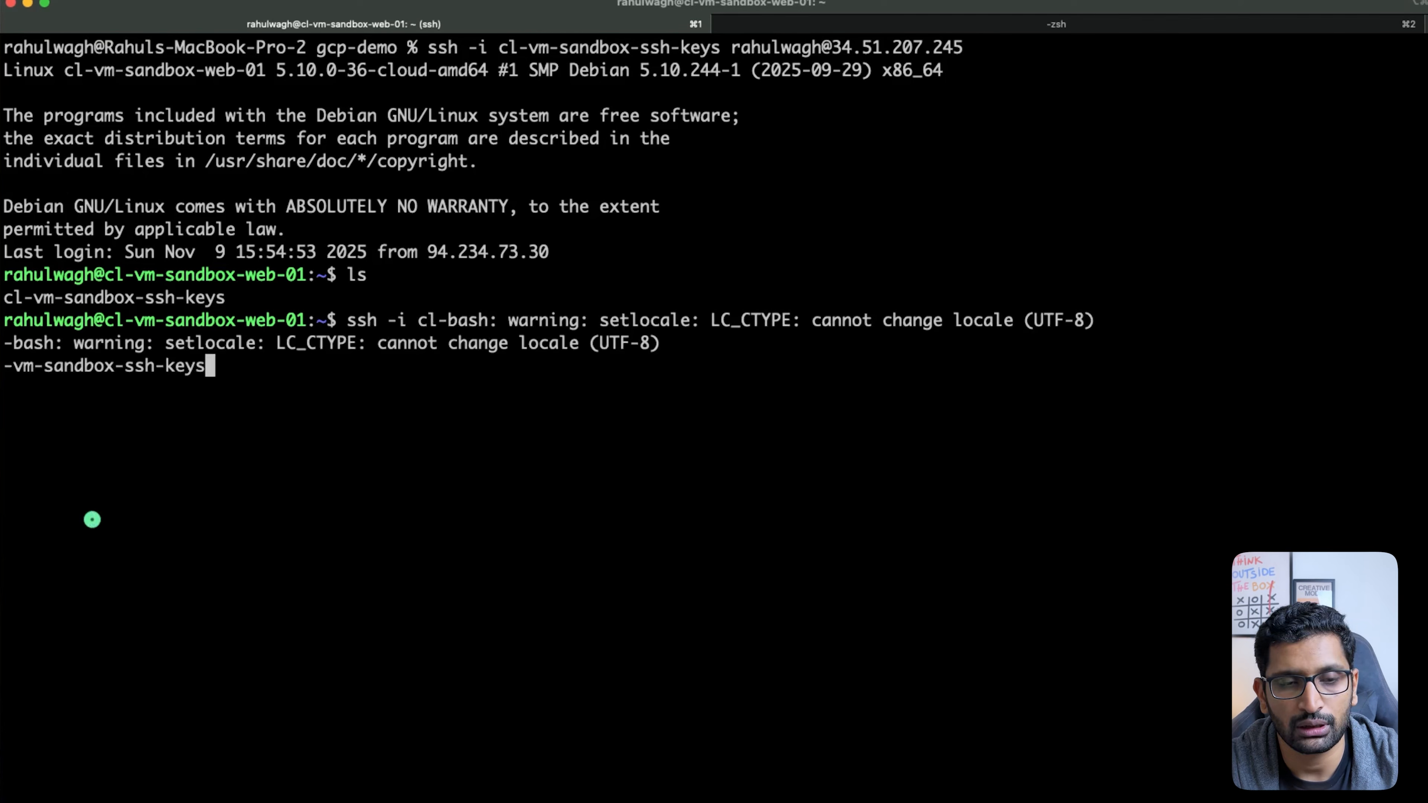
{"action": "key", "text": "ctrl+c"}
{"action": "type", "text": "clear"}
{"action": "key", "text": "Return"}
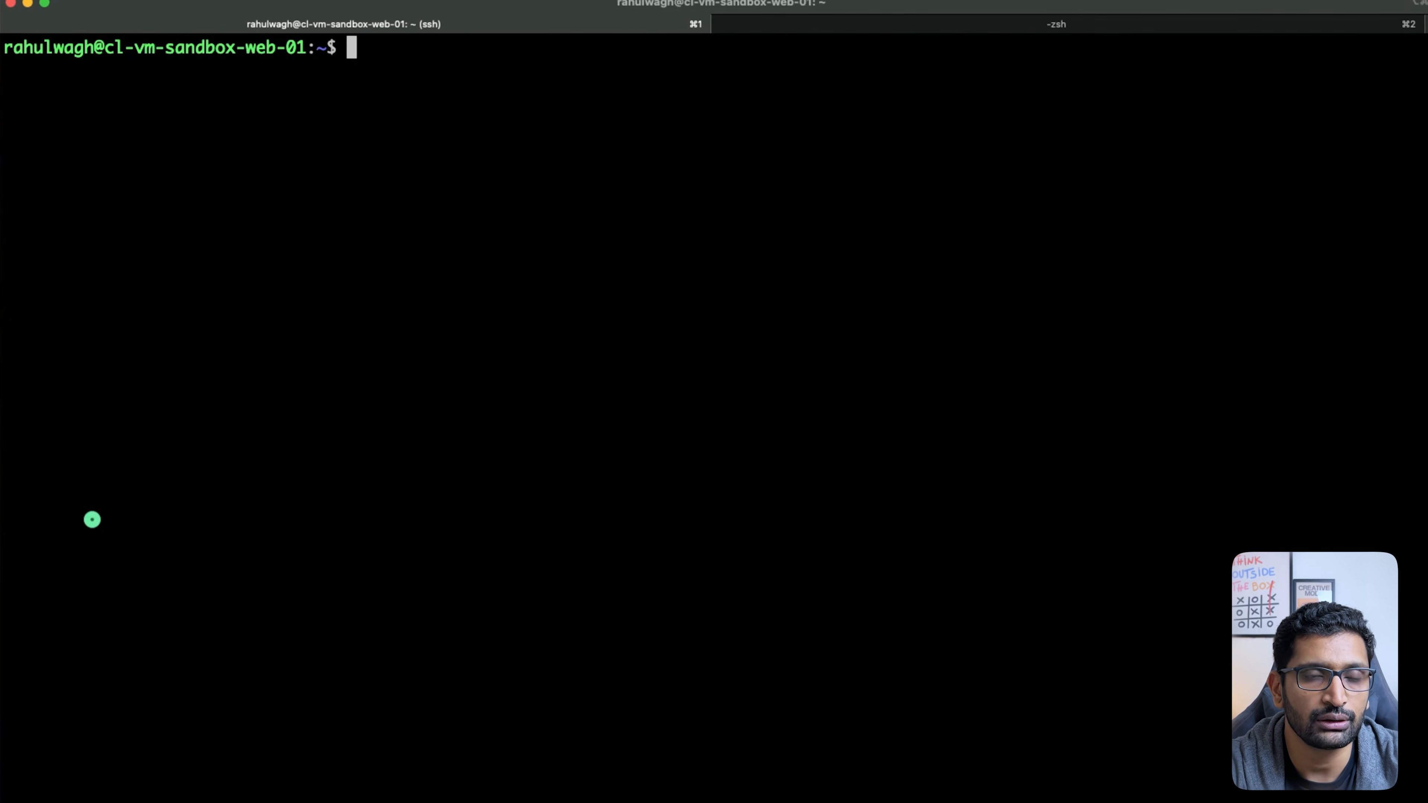
{"action": "type", "text": "ls"}
{"action": "key", "text": "Return"}
Step: Run ssh with the cl-vm-sandbox-ssh-keys key as your user to 10.100.2.3, recopying the IP
{"action": "type", "text": "ssh -i"}
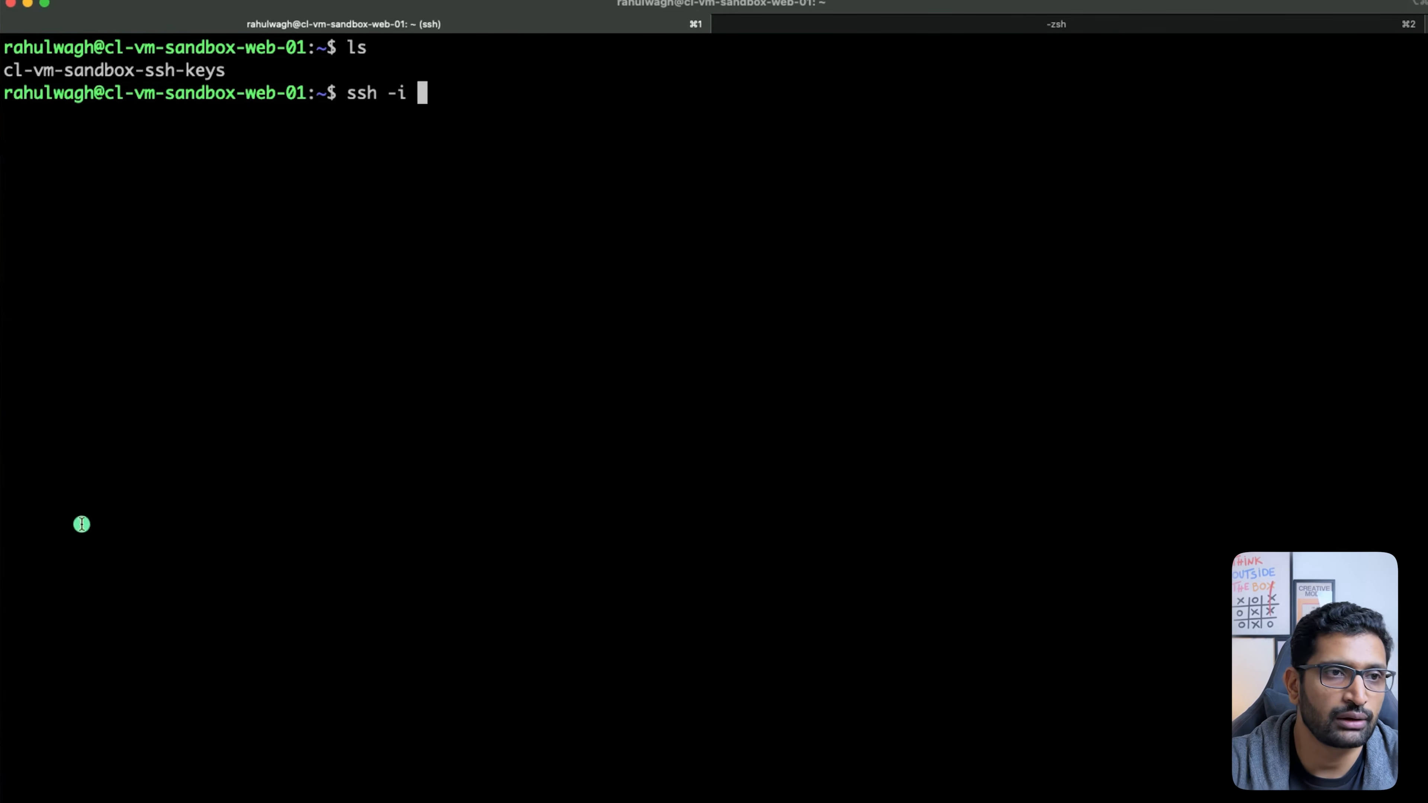
{"action": "left_click_drag", "start_coordinate": [225, 70], "coordinate": [2, 71]}
{"action": "key", "text": "super+v"}
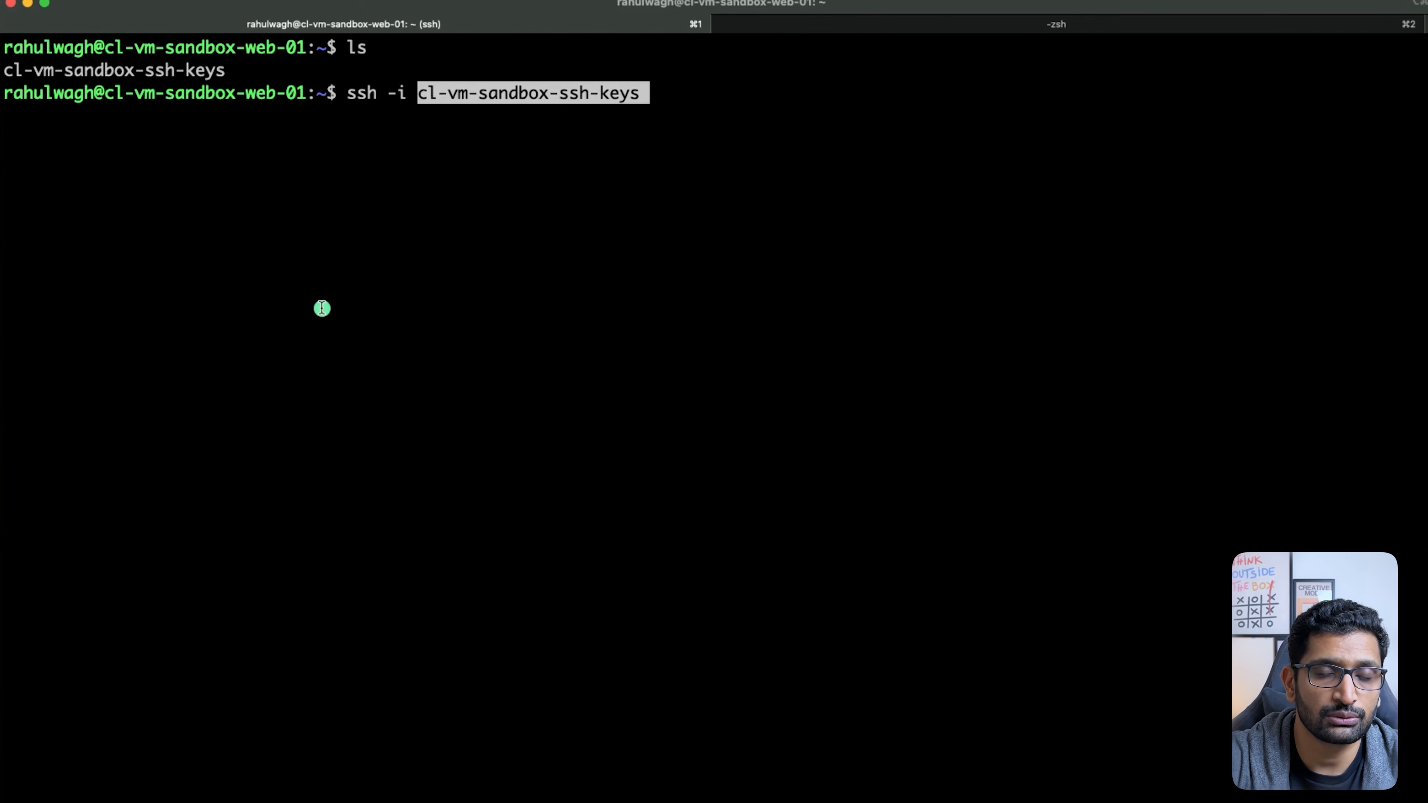
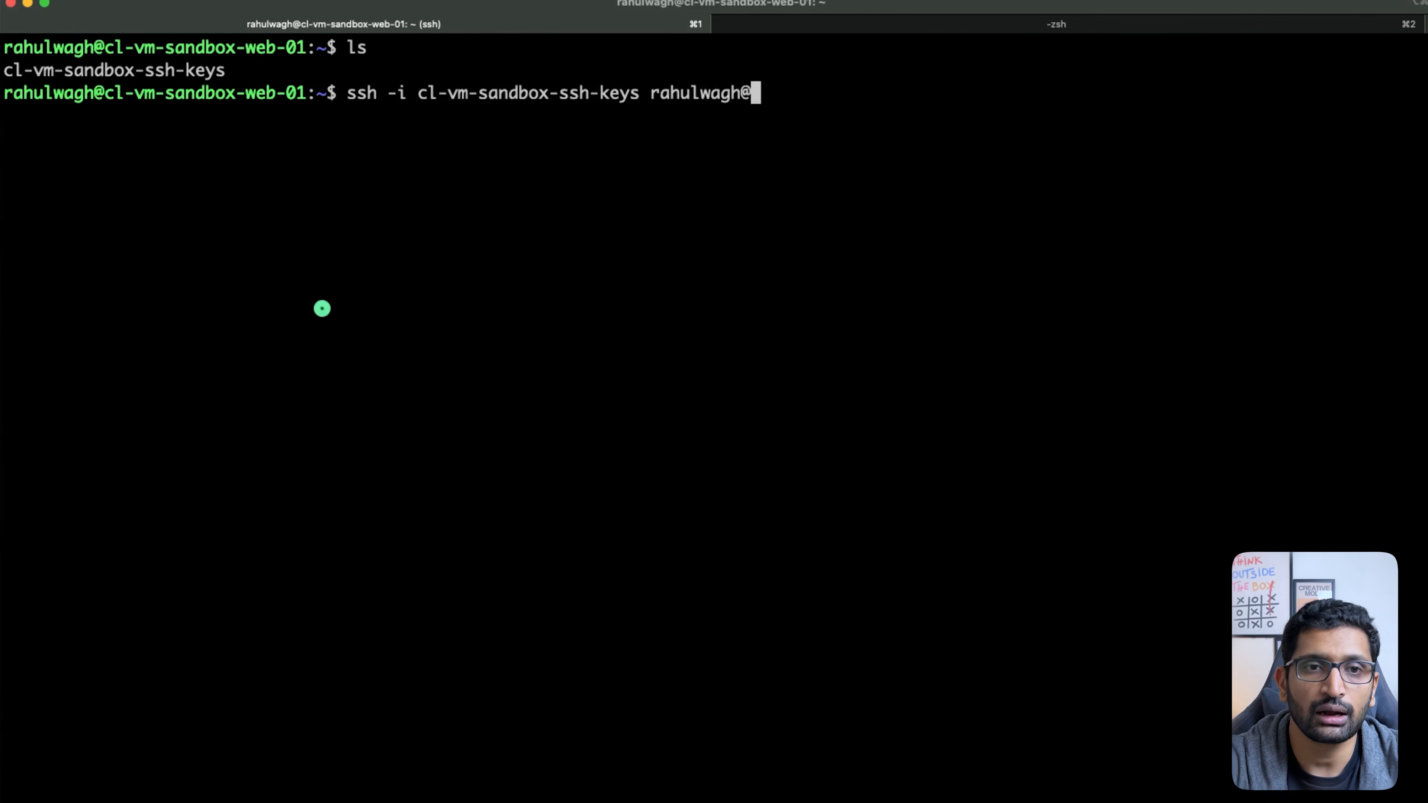
{"action": "key", "text": "super+Tab"}
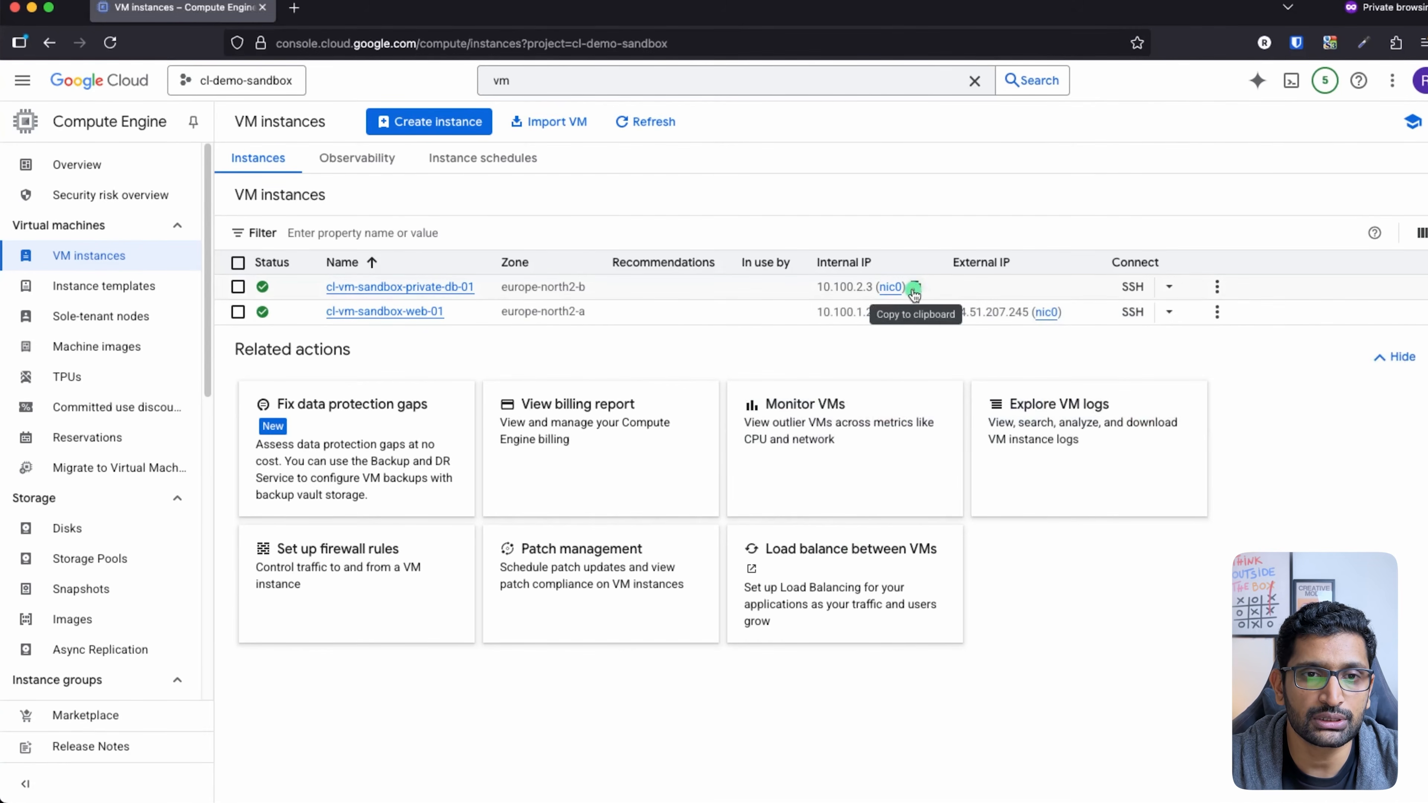
{"action": "left_click", "coordinate": [913, 288]}
{"action": "key", "text": "super+Tab"}
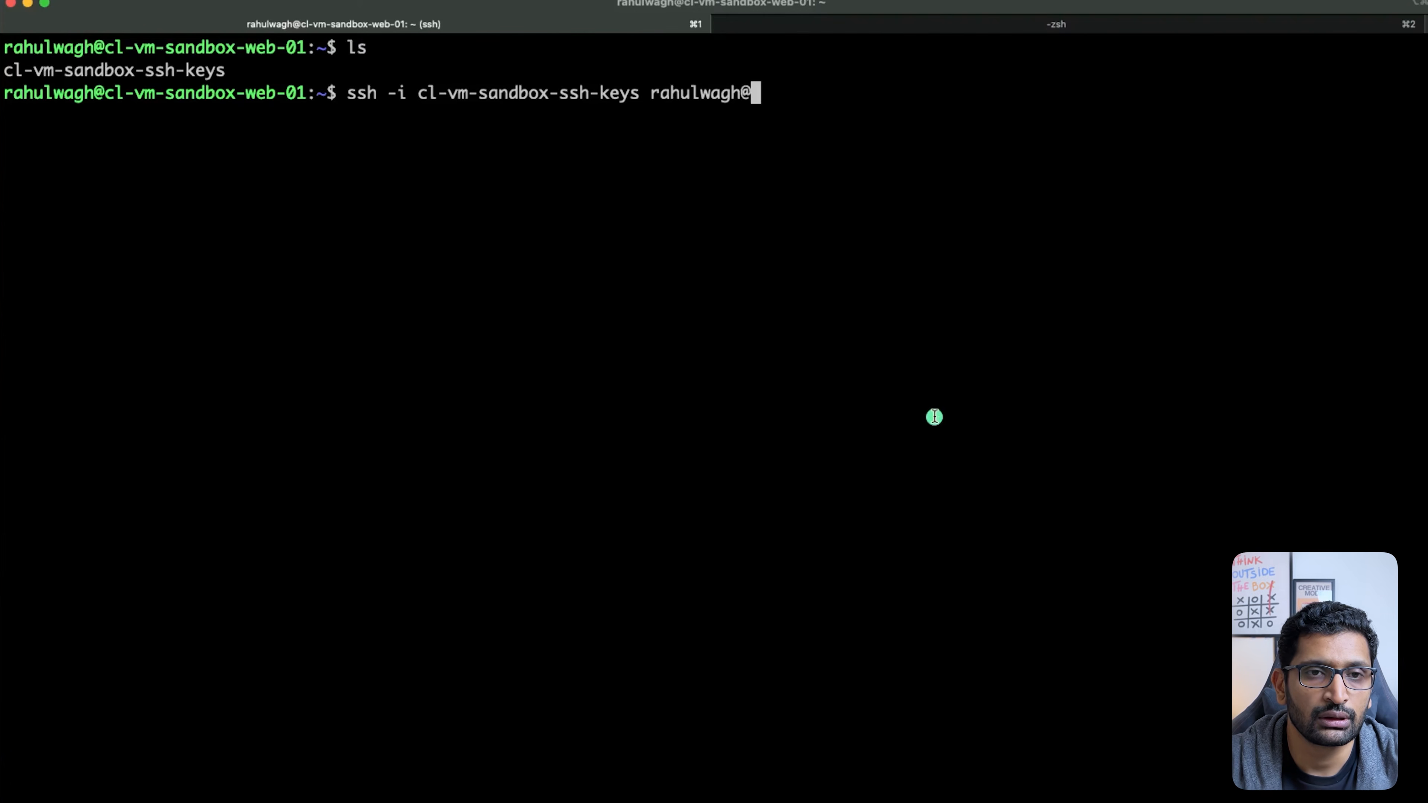
{"action": "key", "text": "super+v"}
{"action": "key", "text": "Right"}
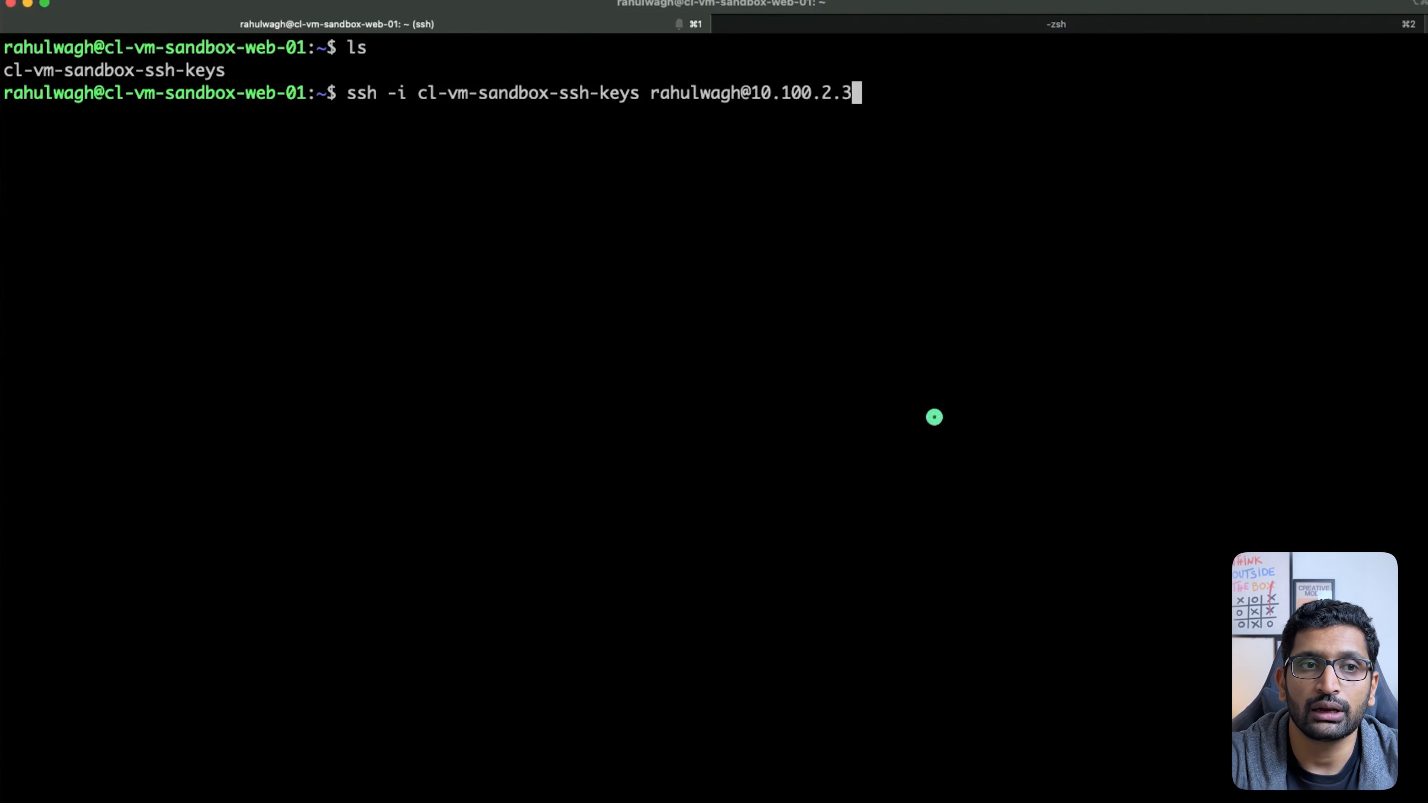
{"action": "key", "text": "Return"}
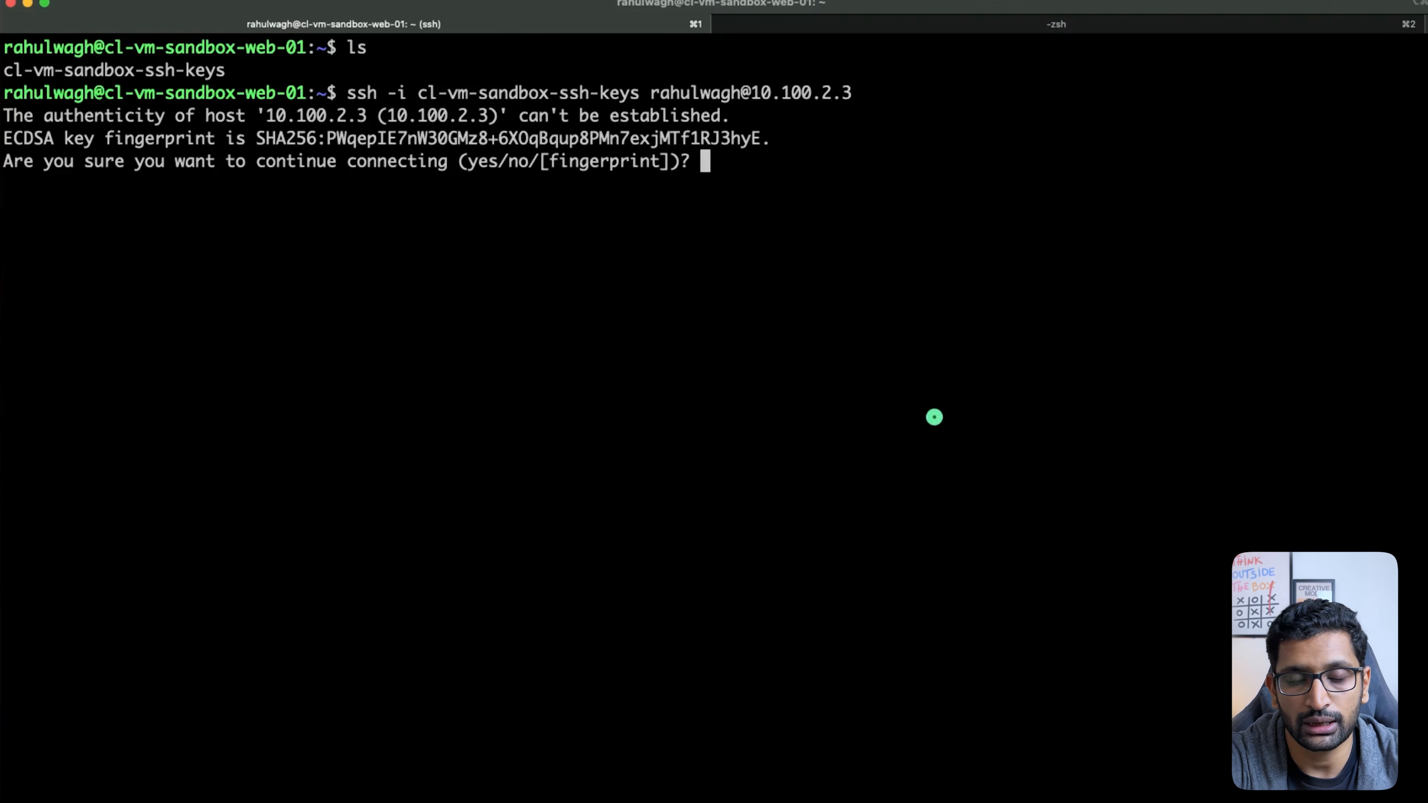
Step: Accept the private db VM's host key with 'yes' and highlight the private-db-01 prompt
{"action": "type", "text": "yes"}
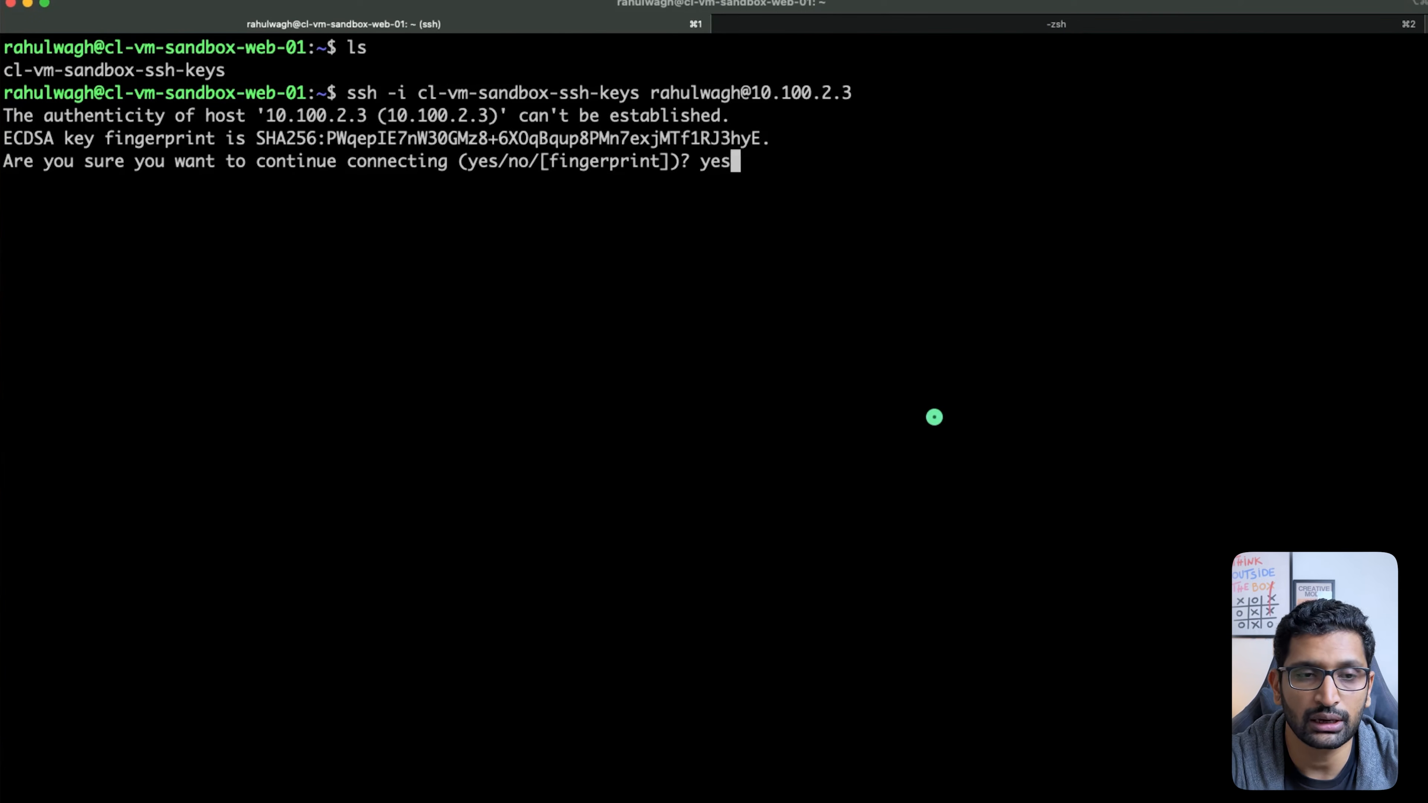
{"action": "key", "text": "Return"}
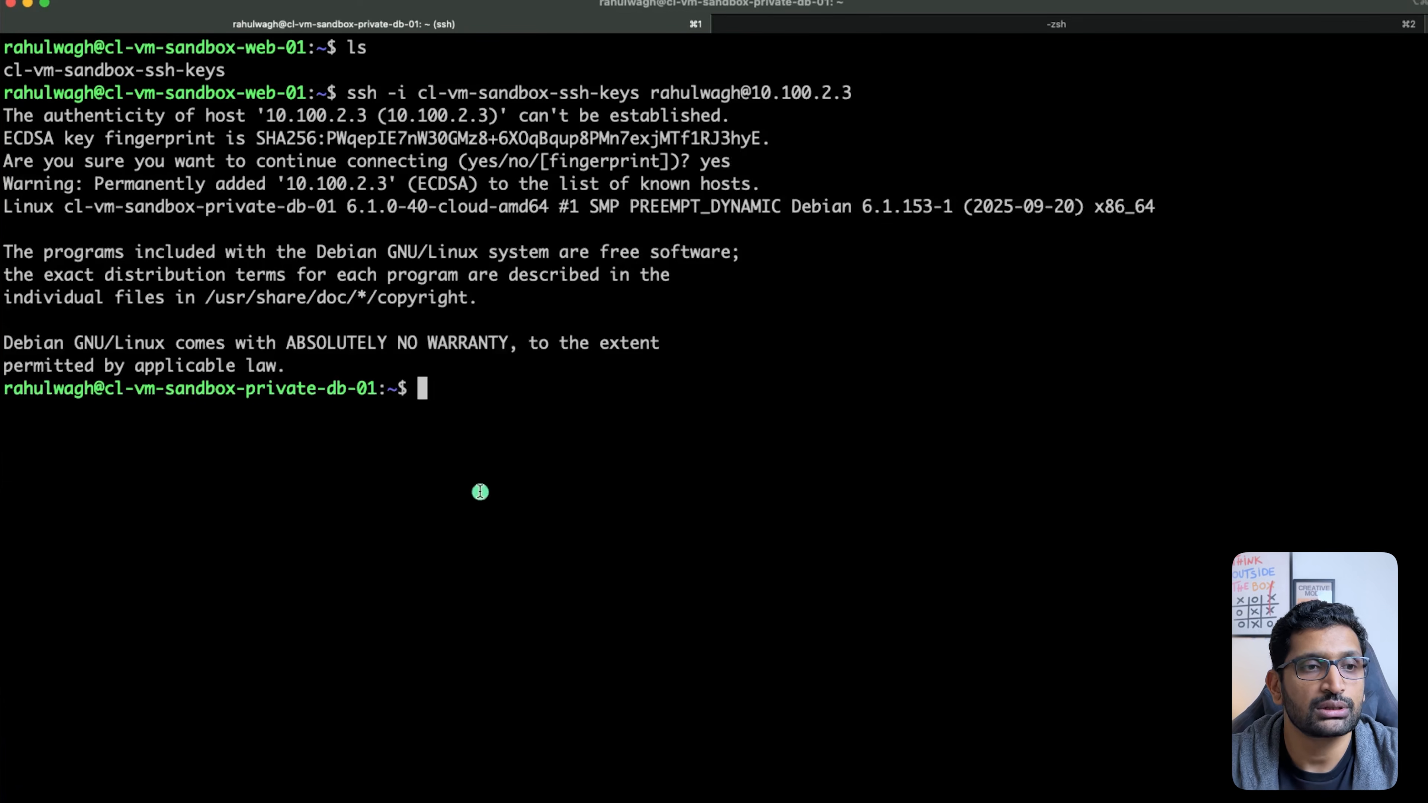
{"action": "left_click_drag", "start_coordinate": [385, 388], "coordinate": [335, 383]}
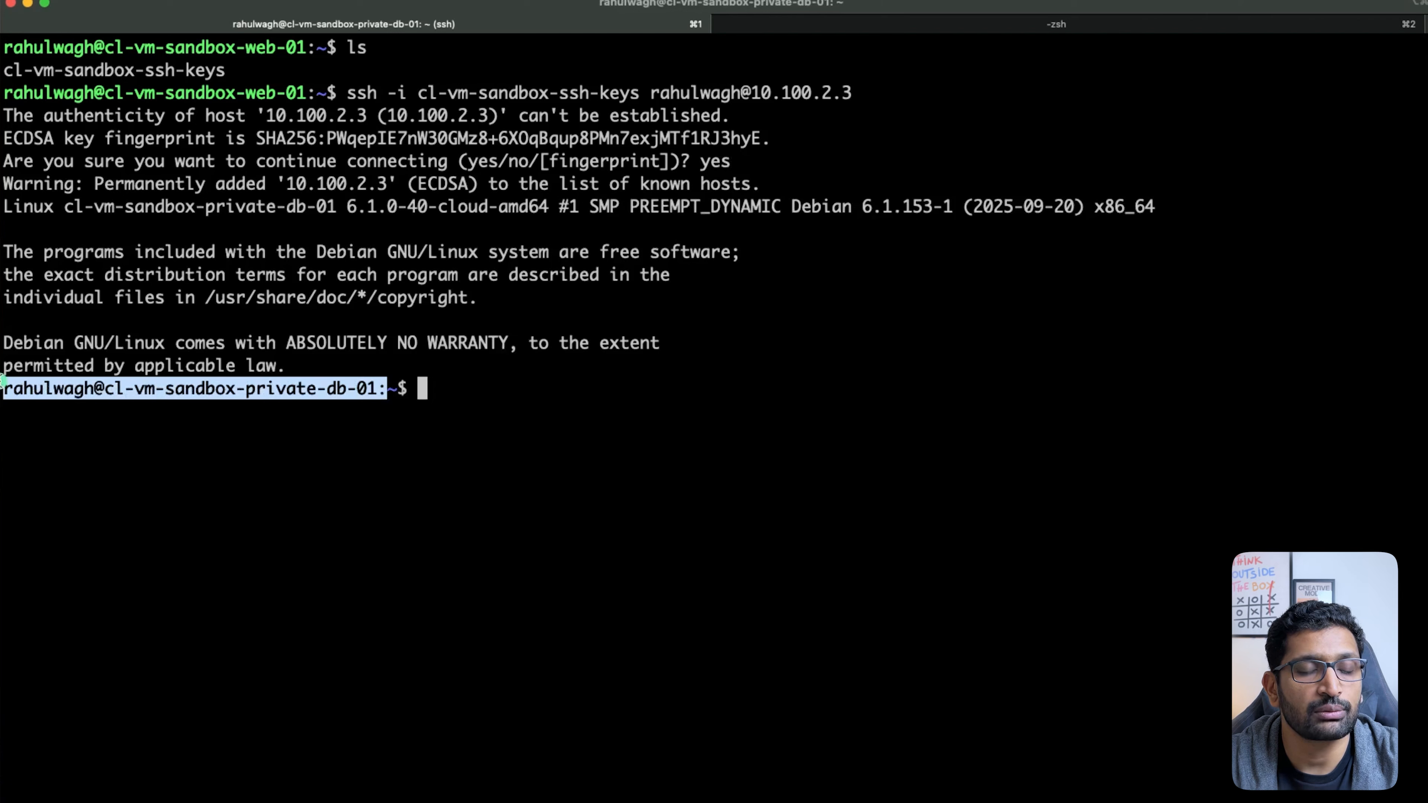
{"action": "key", "text": "super+Tab"}
{"action": "key", "text": "super+Tab"}
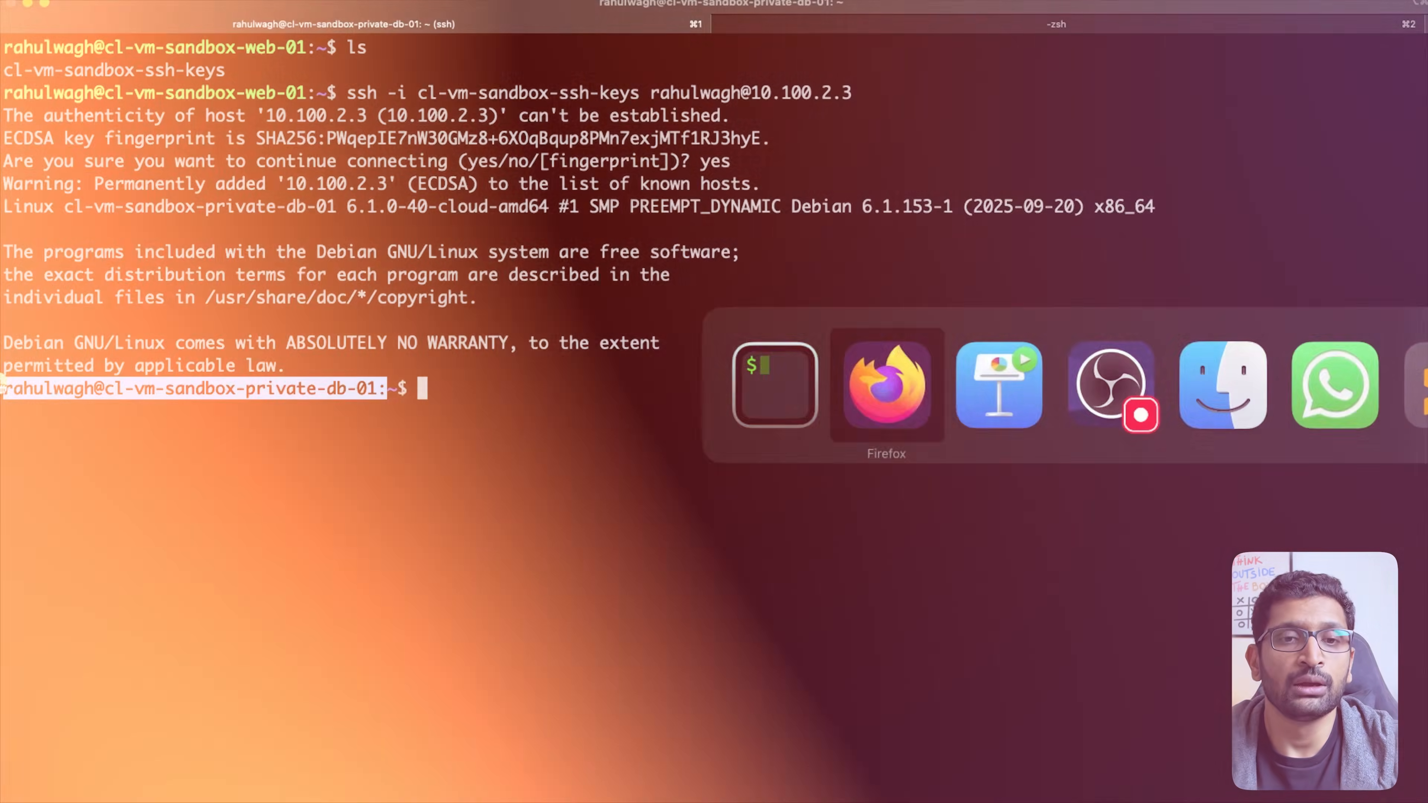